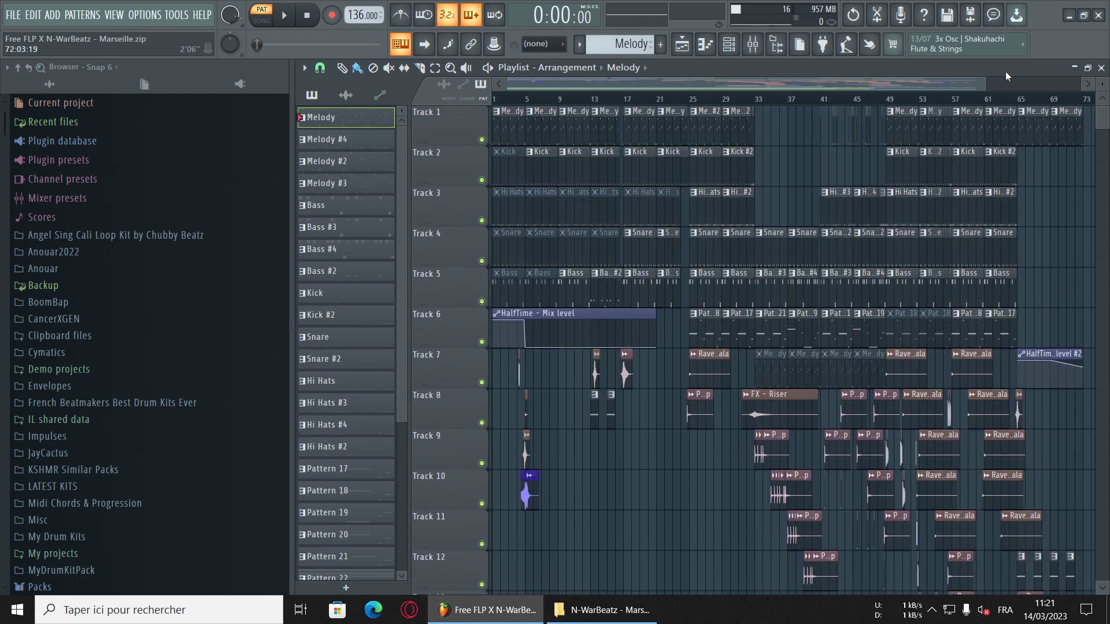
- Play the Melody pattern and examine its UVIWorkstation notes in the piano roll
{"action": "left_click_drag", "start_coordinate": [989, 81], "coordinate": [627, 106]}
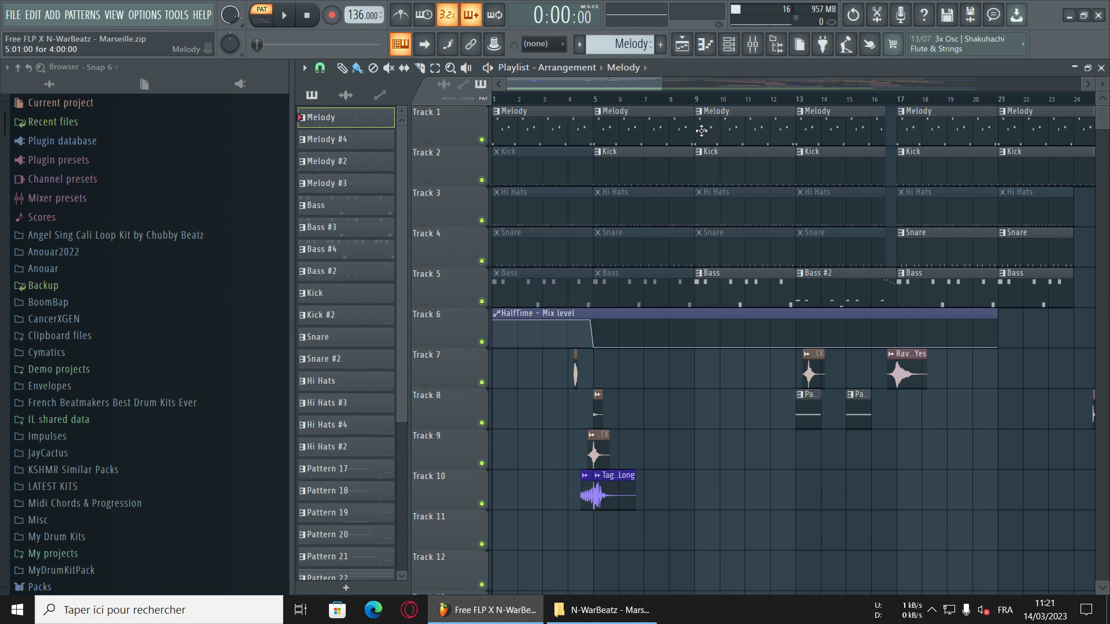
{"action": "left_click", "coordinate": [1101, 68]}
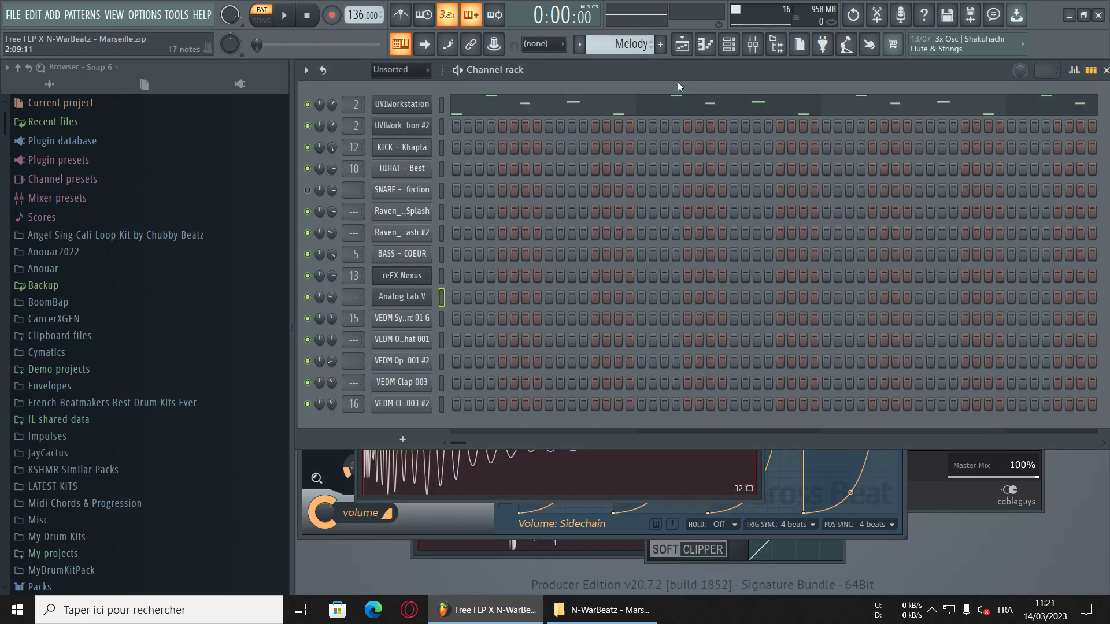
{"action": "left_click", "coordinate": [581, 50]}
{"action": "left_click", "coordinate": [594, 65]}
{"action": "key", "text": "space"}
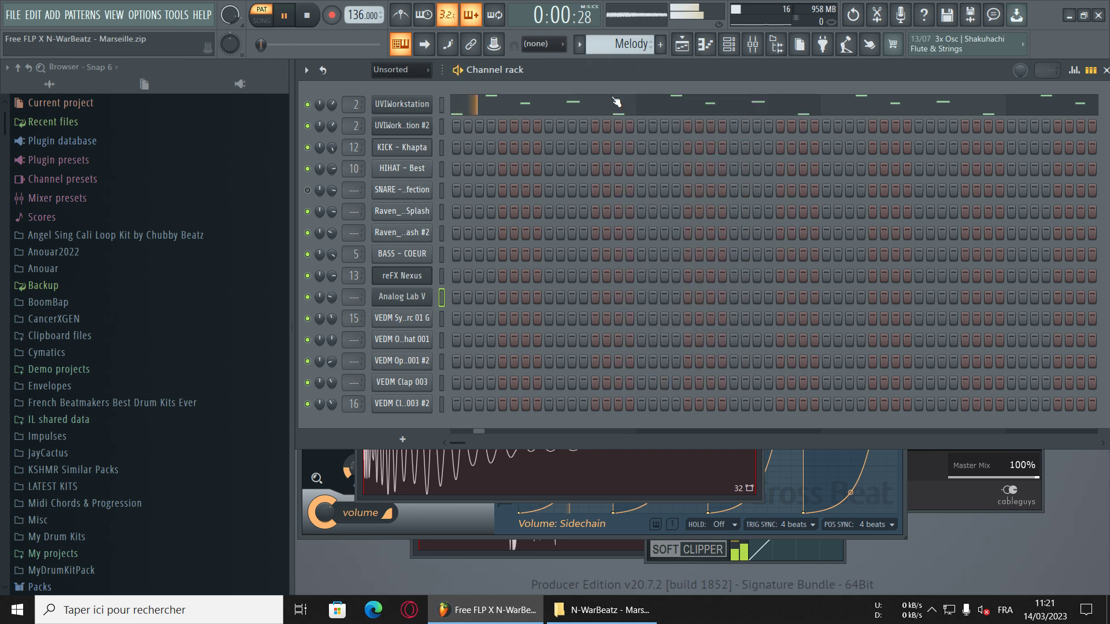
{"action": "left_click", "coordinate": [615, 104]}
{"action": "scroll", "coordinate": [805, 303], "scroll_direction": "up", "scroll_amount": 1}
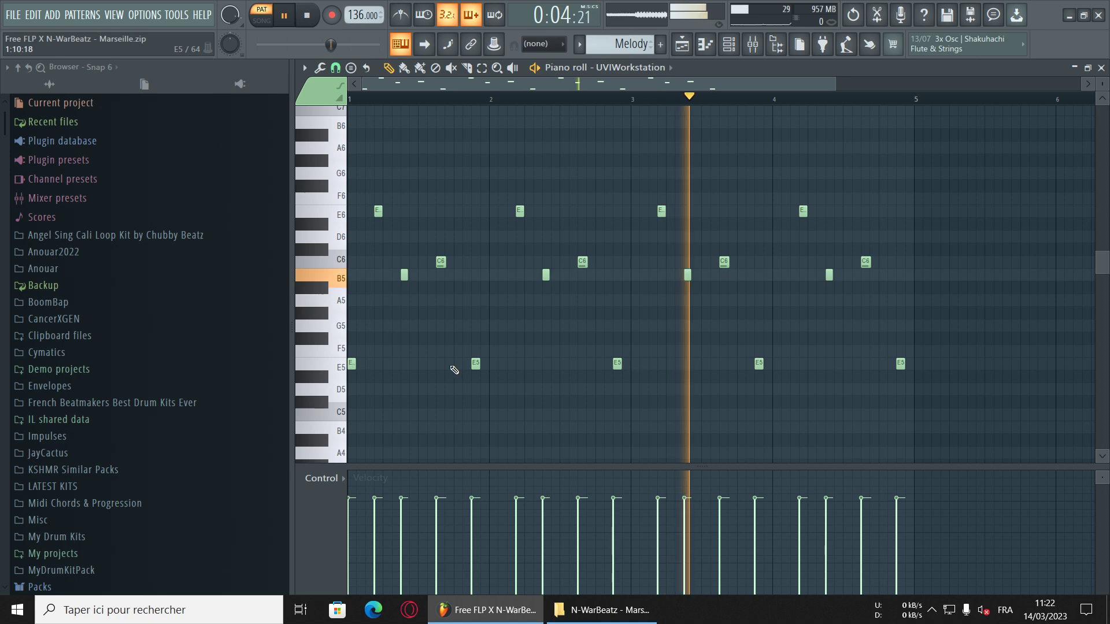
{"action": "left_click", "coordinate": [1101, 69]}
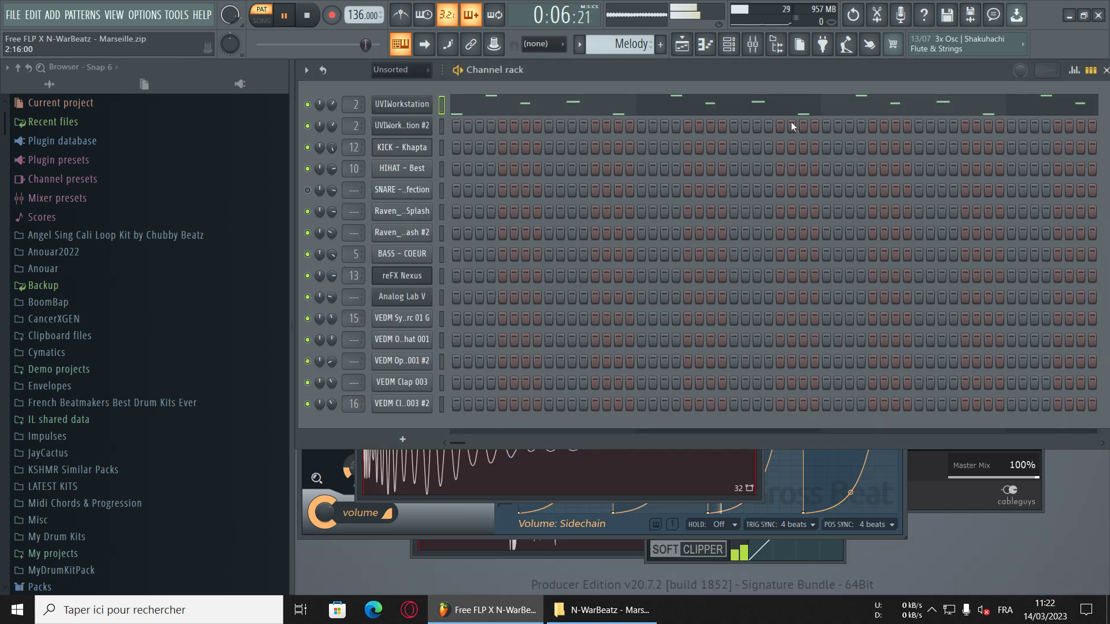
- Review the UVIWorkstation instrument and its mixer effects ShaperBox2, Fruity parametric EQ 2, Gross Beat and HalfTime while the melody plays
{"action": "left_click", "coordinate": [389, 110]}
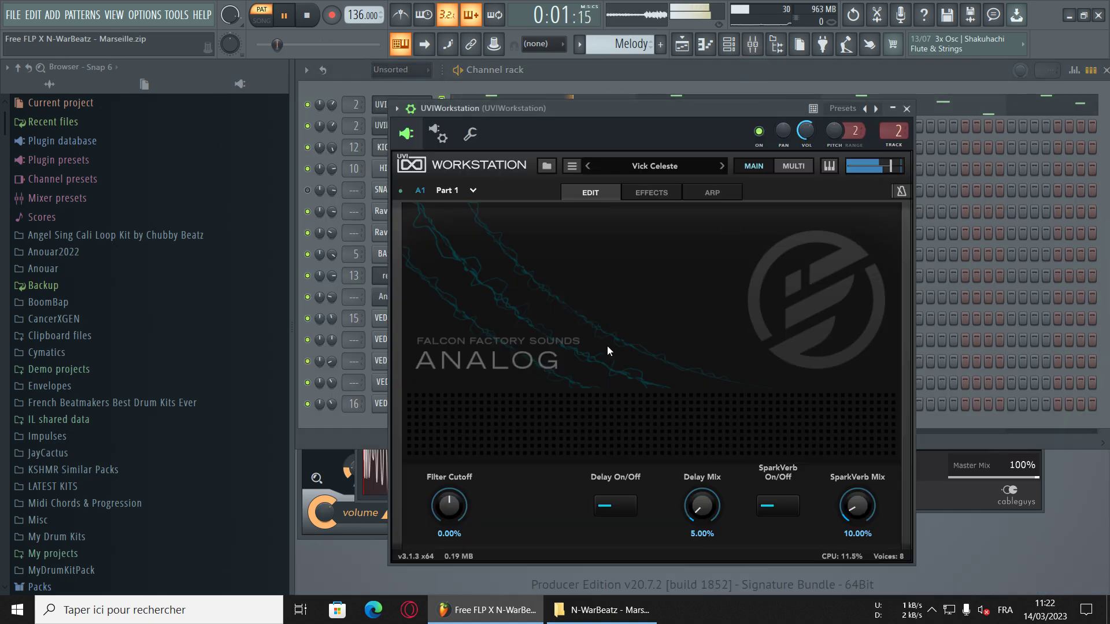
{"action": "left_click", "coordinate": [752, 45]}
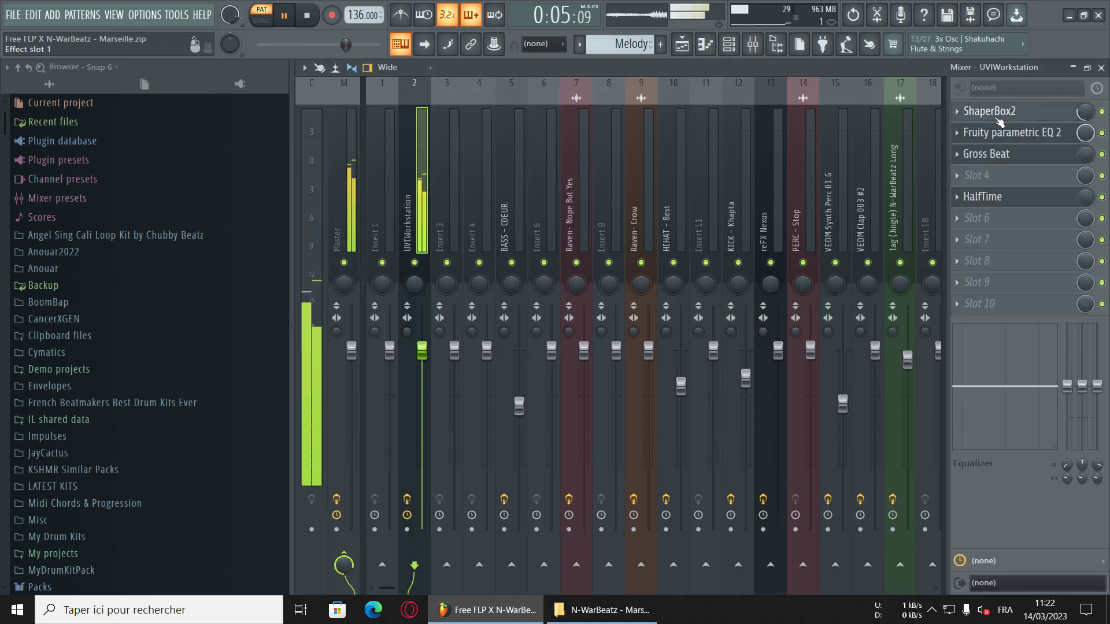
{"action": "left_click", "coordinate": [997, 119]}
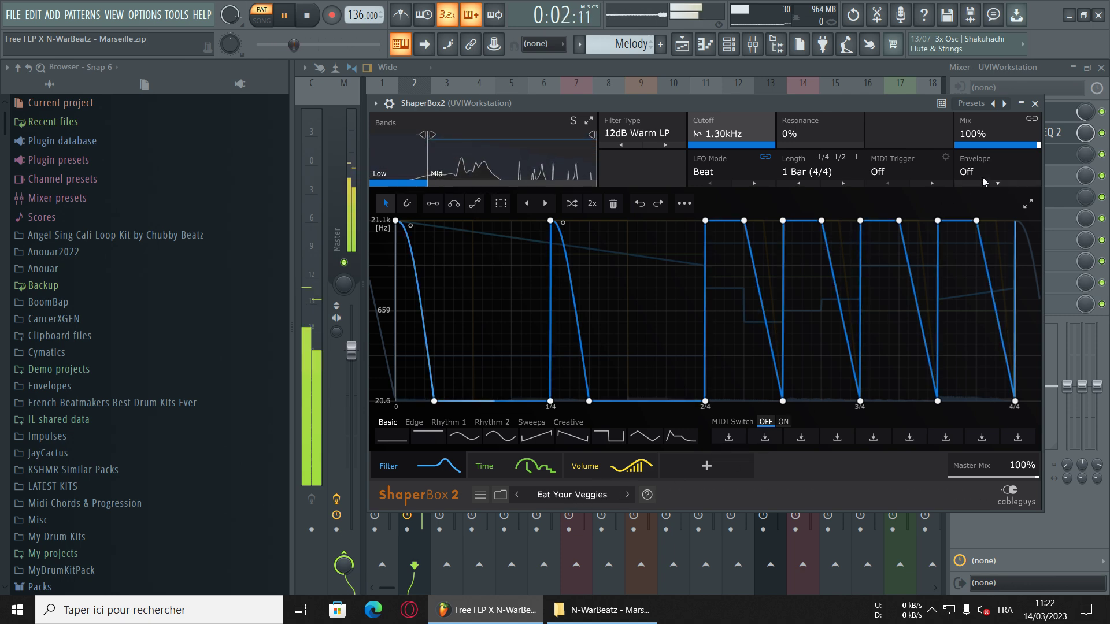
{"action": "left_click", "coordinate": [1078, 111]}
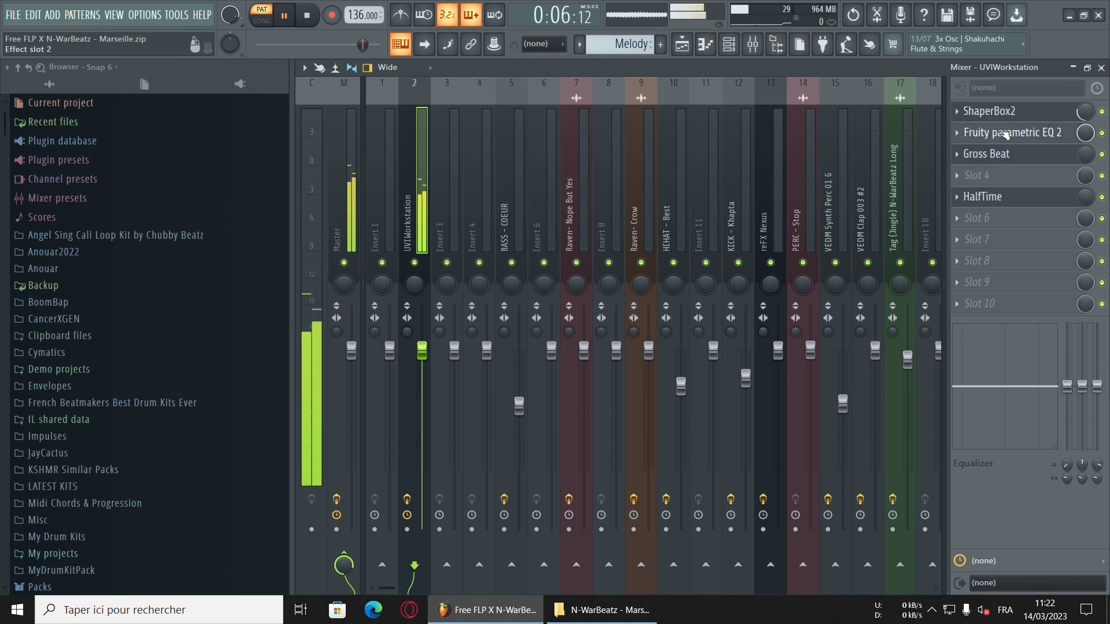
{"action": "left_click", "coordinate": [1006, 133]}
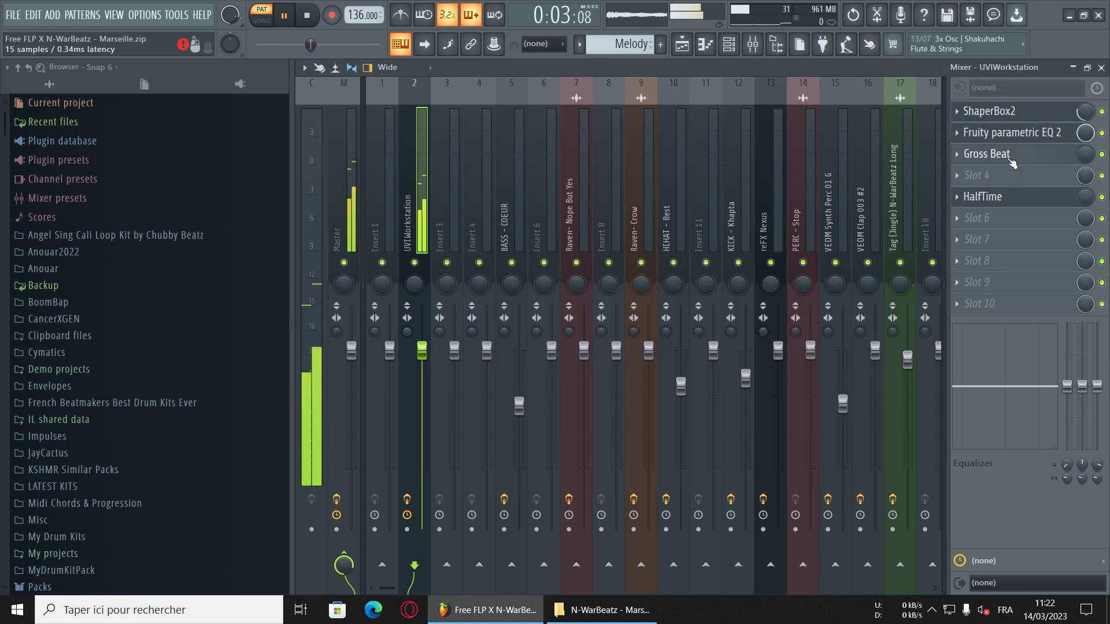
{"action": "left_click", "coordinate": [1018, 160]}
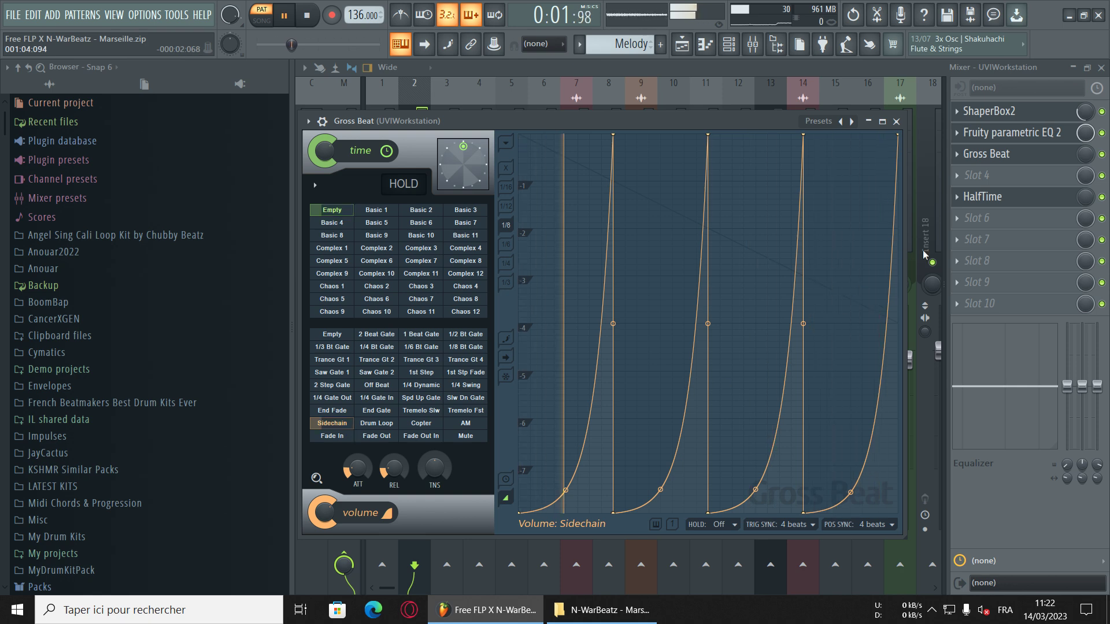
{"action": "left_click", "coordinate": [1013, 204]}
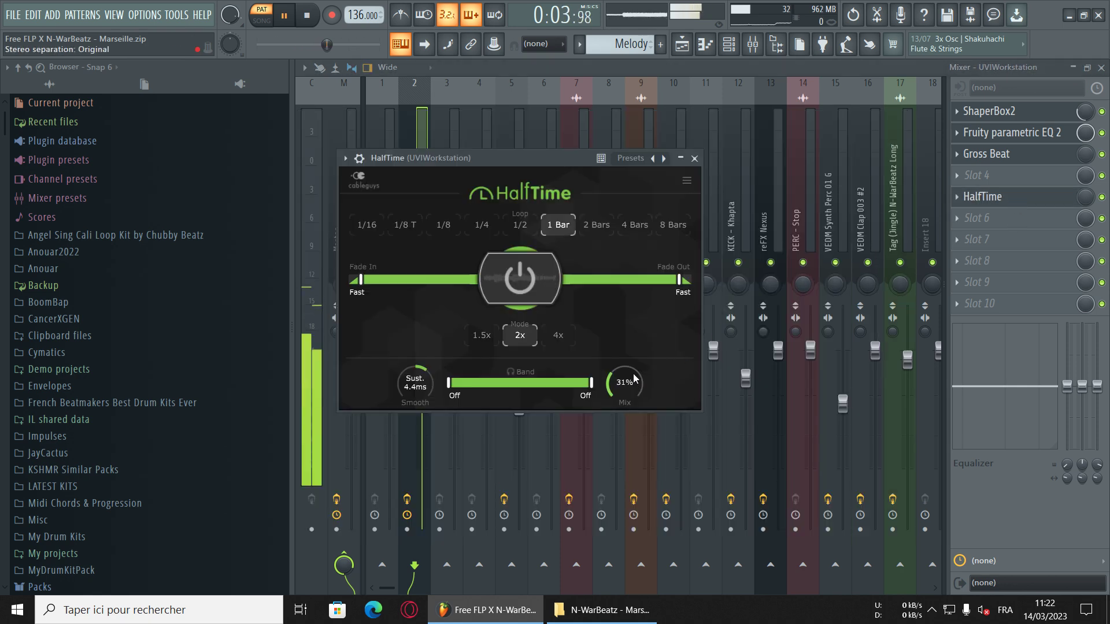
{"action": "left_click", "coordinate": [1101, 67]}
{"action": "left_click", "coordinate": [836, 78]}
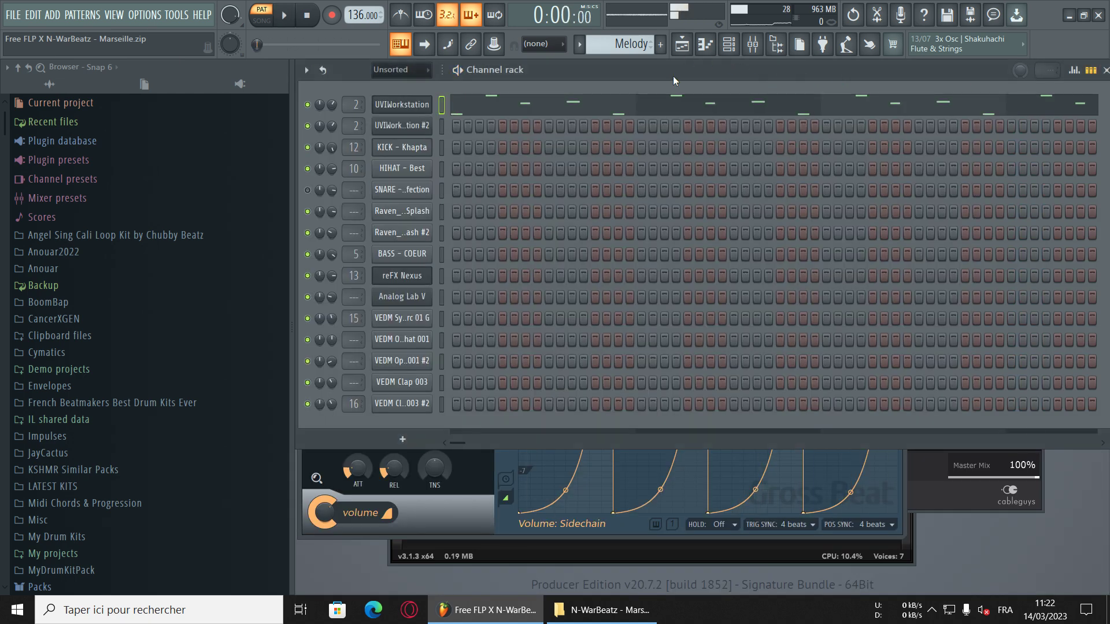
- Switch to the Melody #4 pattern, play it and examine its UVIWorkstation notes across the octaves
{"action": "key", "text": "KP_Add"}
{"action": "key", "text": "space"}
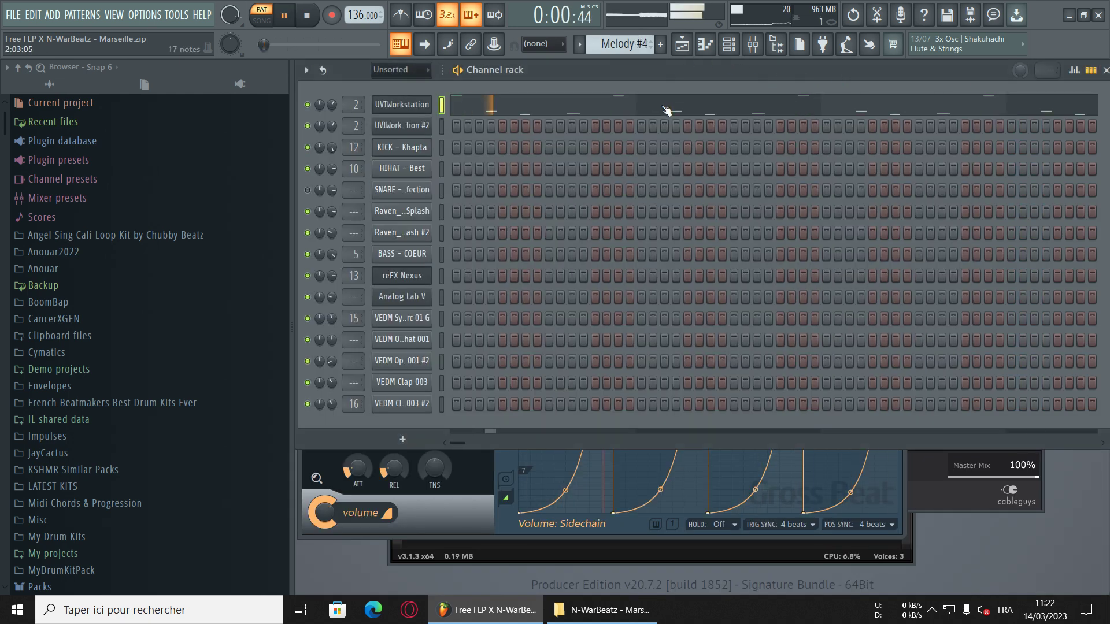
{"action": "left_click", "coordinate": [667, 111]}
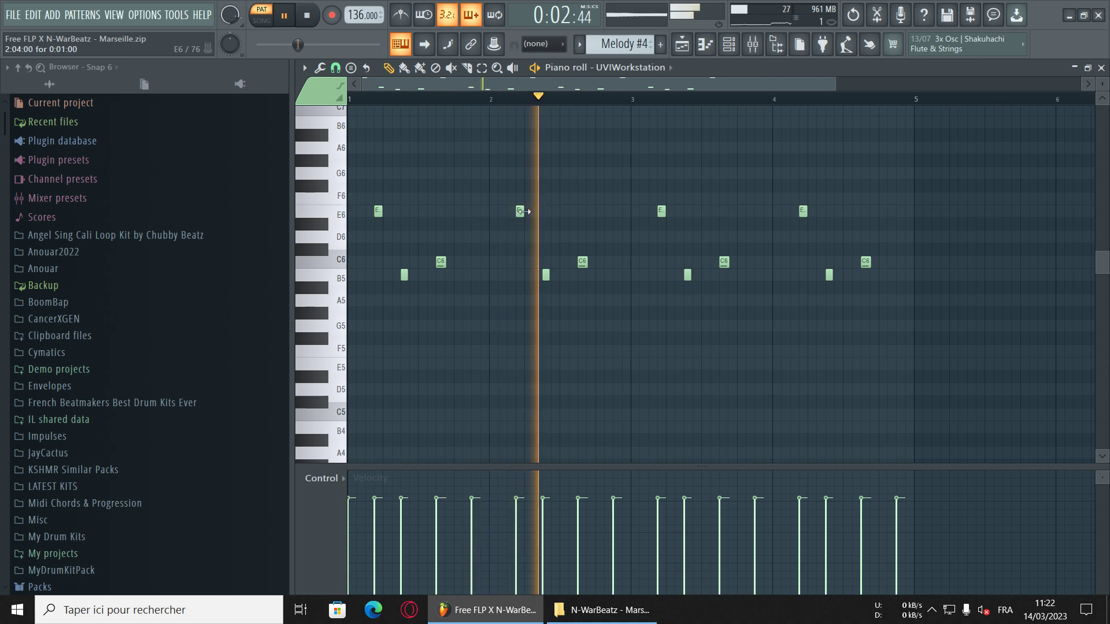
{"action": "scroll", "coordinate": [538, 300], "scroll_direction": "up", "scroll_amount": 7}
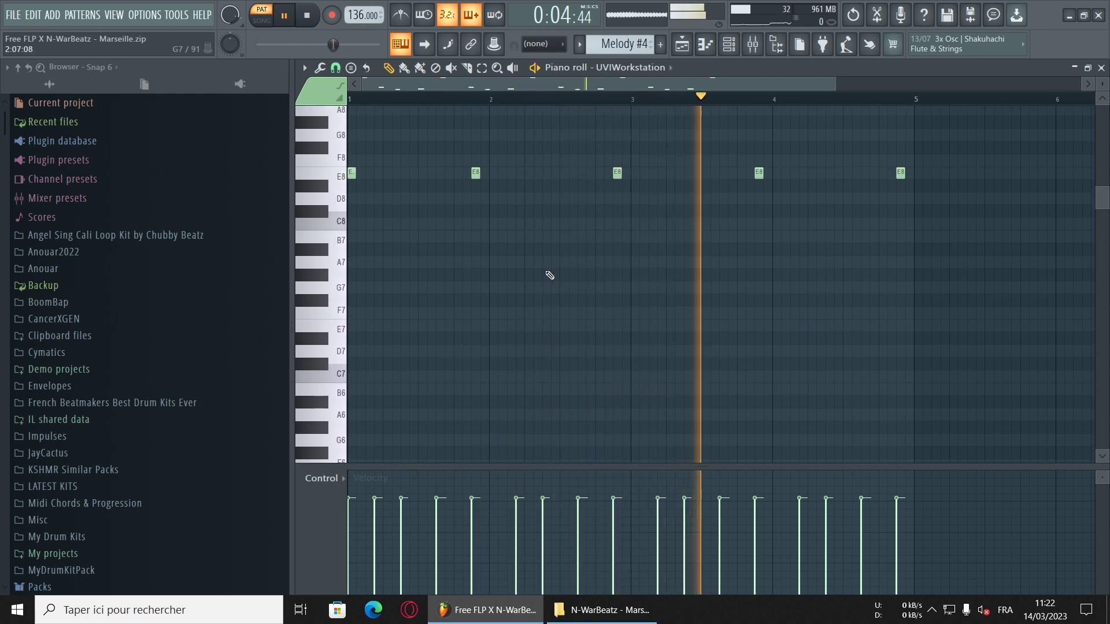
{"action": "scroll", "coordinate": [546, 286], "scroll_direction": "down", "scroll_amount": 4}
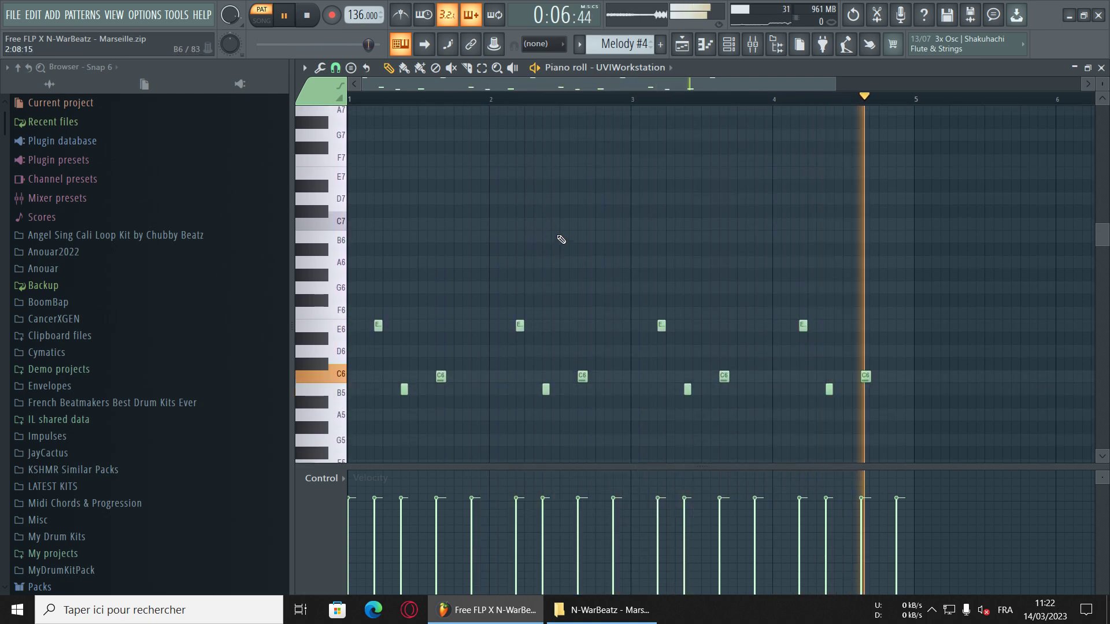
{"action": "scroll", "coordinate": [585, 223], "scroll_direction": "up", "scroll_amount": 3}
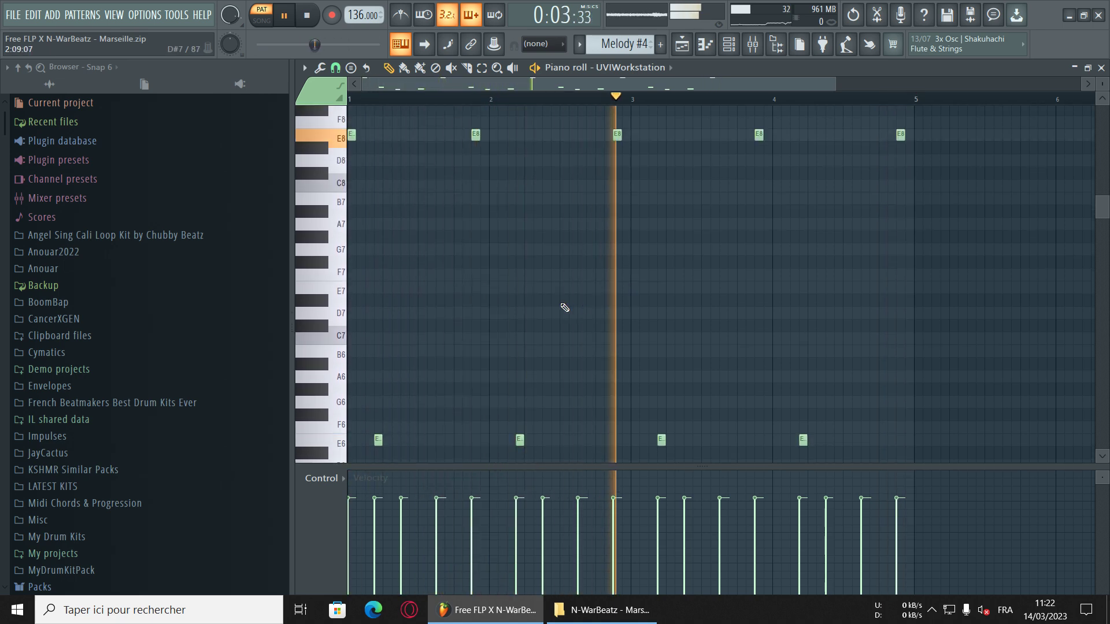
{"action": "scroll", "coordinate": [556, 309], "scroll_direction": "down", "scroll_amount": 1}
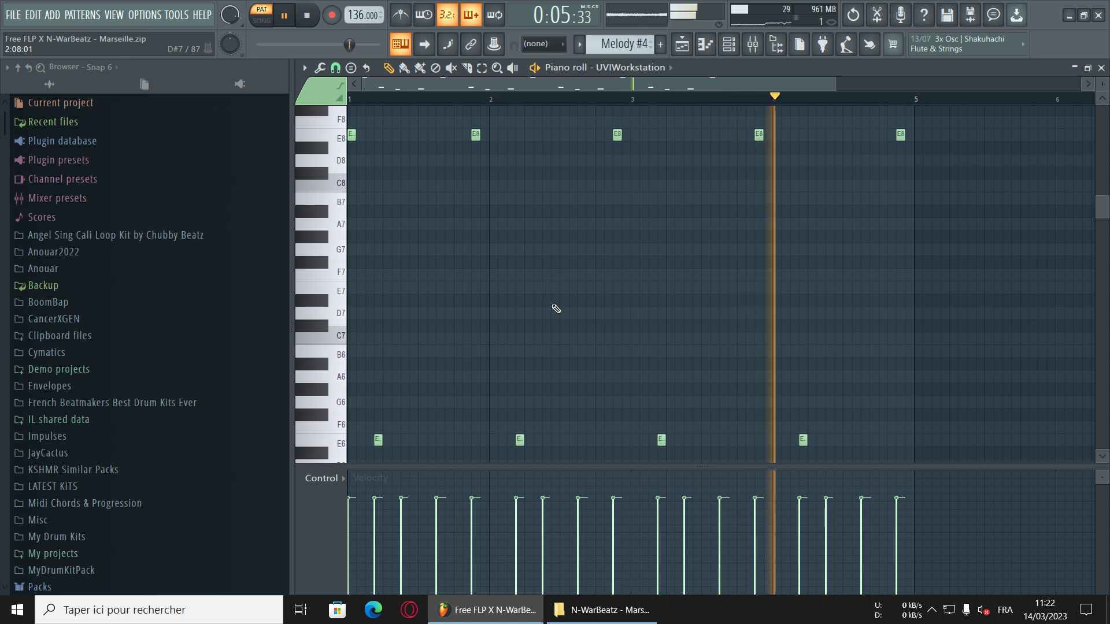
{"action": "scroll", "coordinate": [555, 309], "scroll_direction": "down", "scroll_amount": 2}
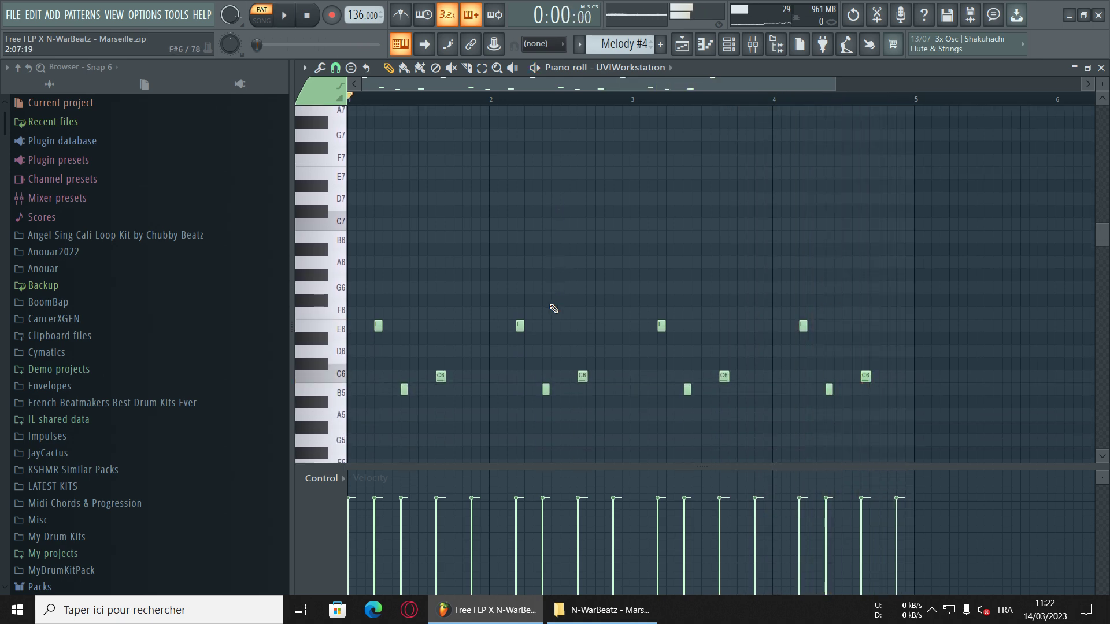
- Switch to the Melody #2 pattern, play it and look over its lower-octave UVIWorkstation notes
{"action": "scroll", "coordinate": [792, 298], "scroll_direction": "down", "scroll_amount": 7}
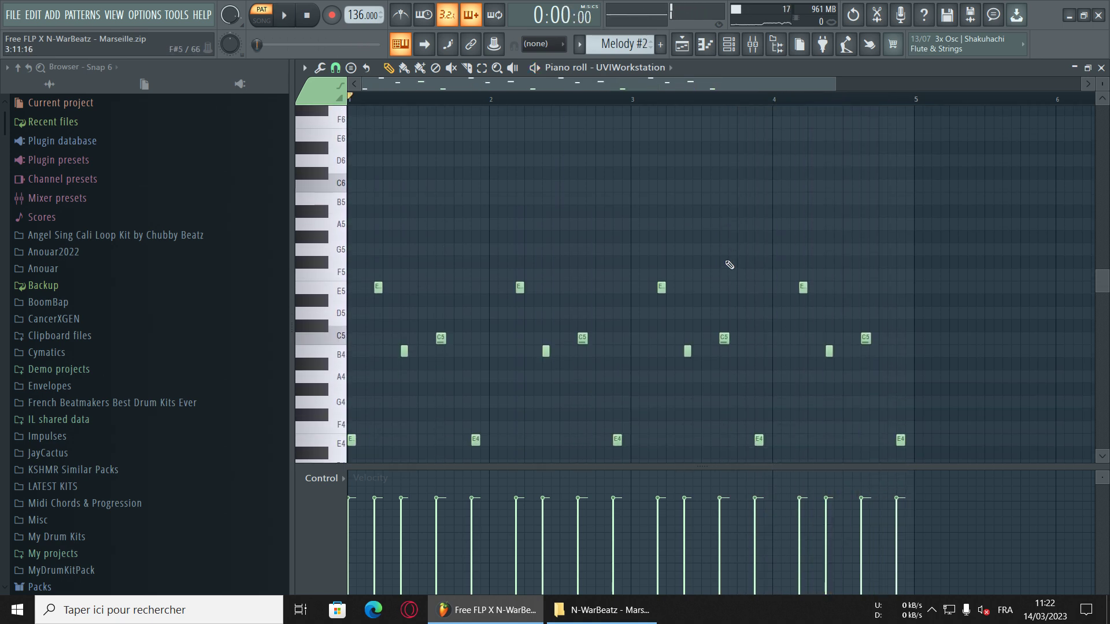
{"action": "scroll", "coordinate": [578, 364], "scroll_direction": "down", "scroll_amount": 1}
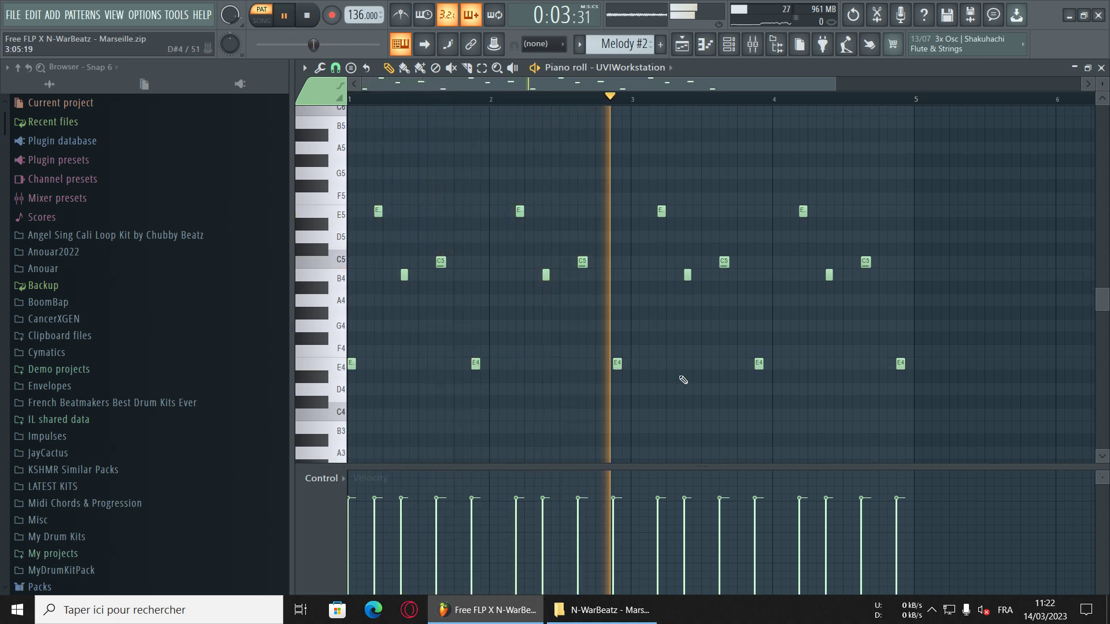
{"action": "scroll", "coordinate": [688, 370], "scroll_direction": "down", "scroll_amount": 1}
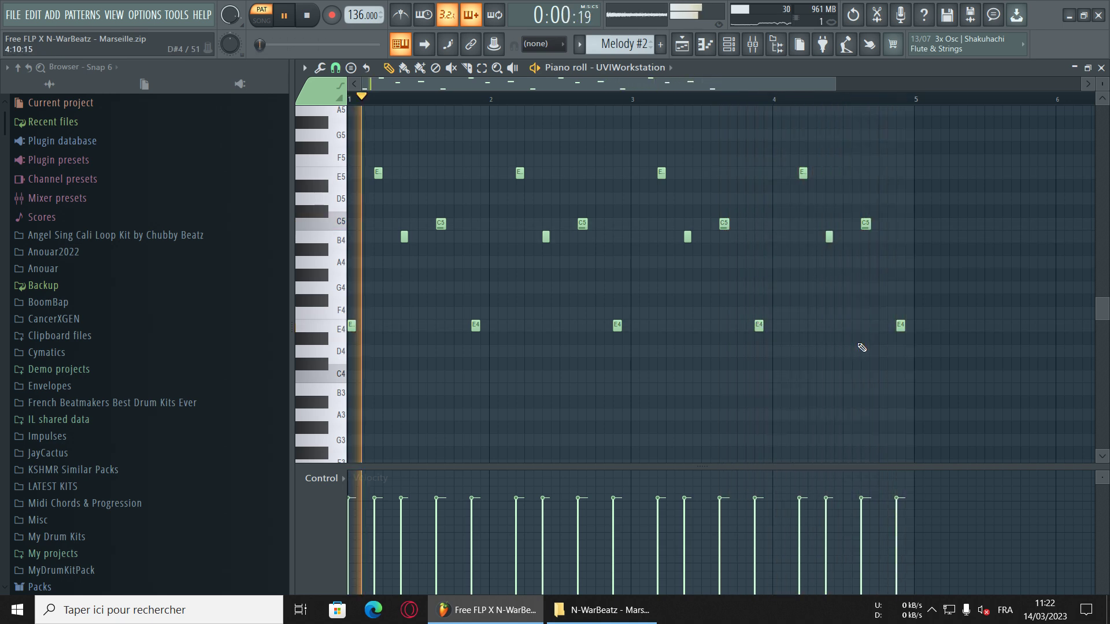
{"action": "key", "text": "space"}
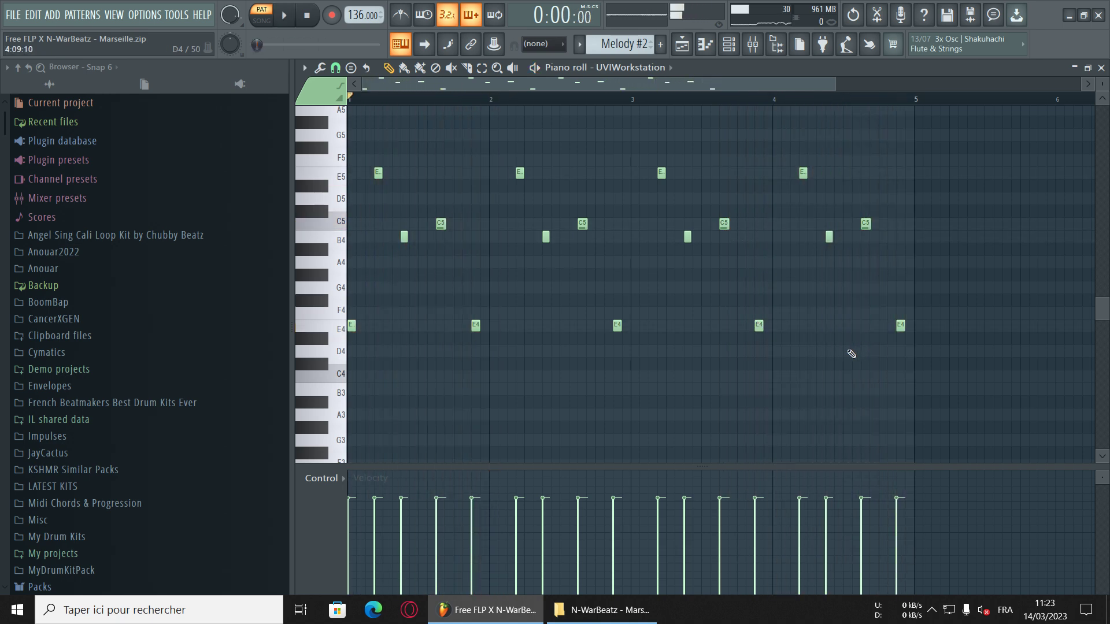
- Switch to the Melody #3 pattern, play it and examine the UVIWorkstation #2 notes in the piano roll
{"action": "scroll", "coordinate": [838, 344], "scroll_direction": "down", "scroll_amount": 5}
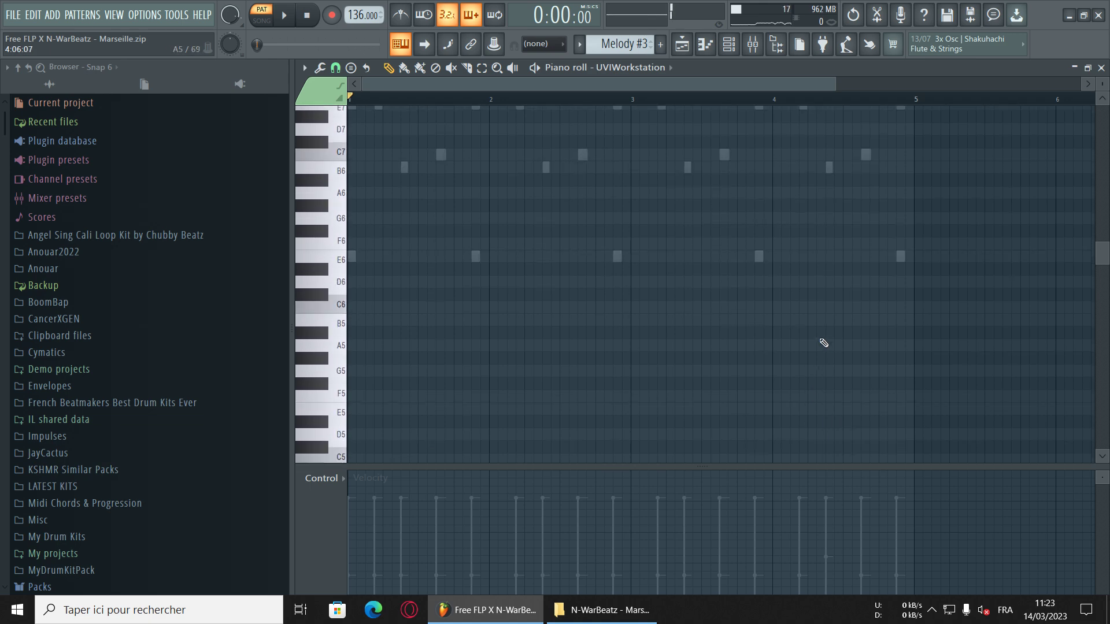
{"action": "scroll", "coordinate": [991, 336], "scroll_direction": "up", "scroll_amount": 15}
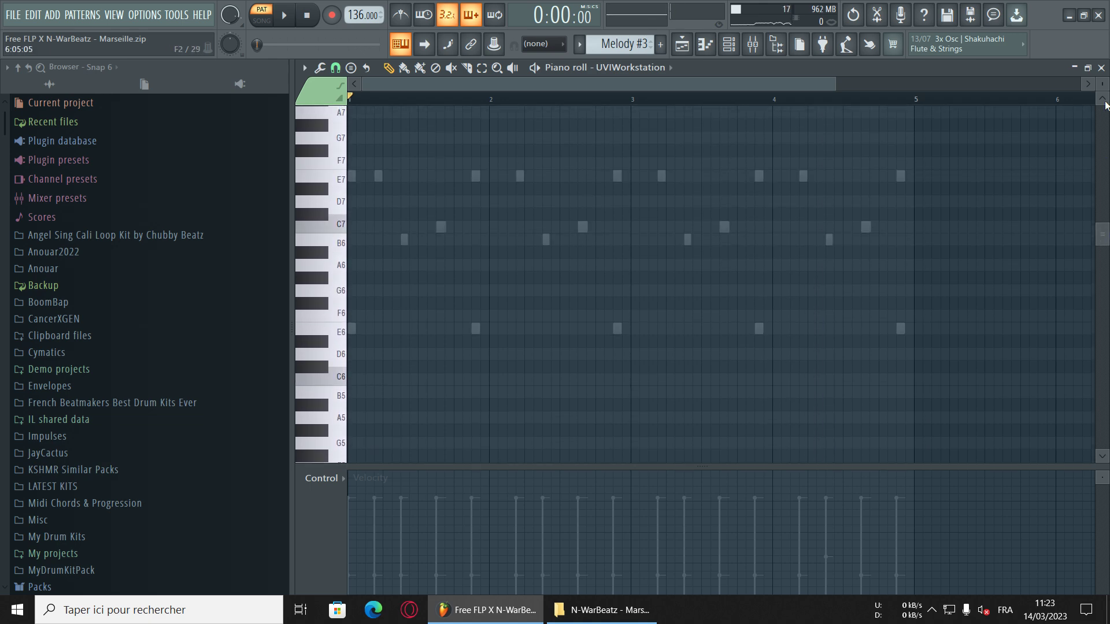
{"action": "left_click", "coordinate": [1103, 67]}
{"action": "left_click", "coordinate": [629, 230]}
{"action": "key", "text": "space"}
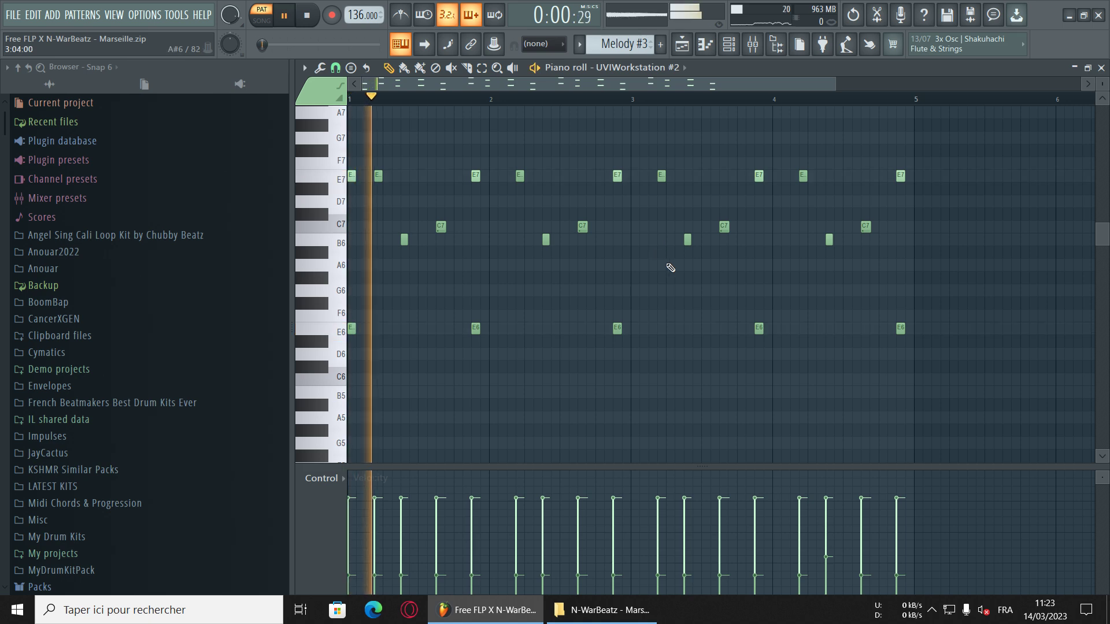
{"action": "scroll", "coordinate": [719, 295], "scroll_direction": "up", "scroll_amount": 5}
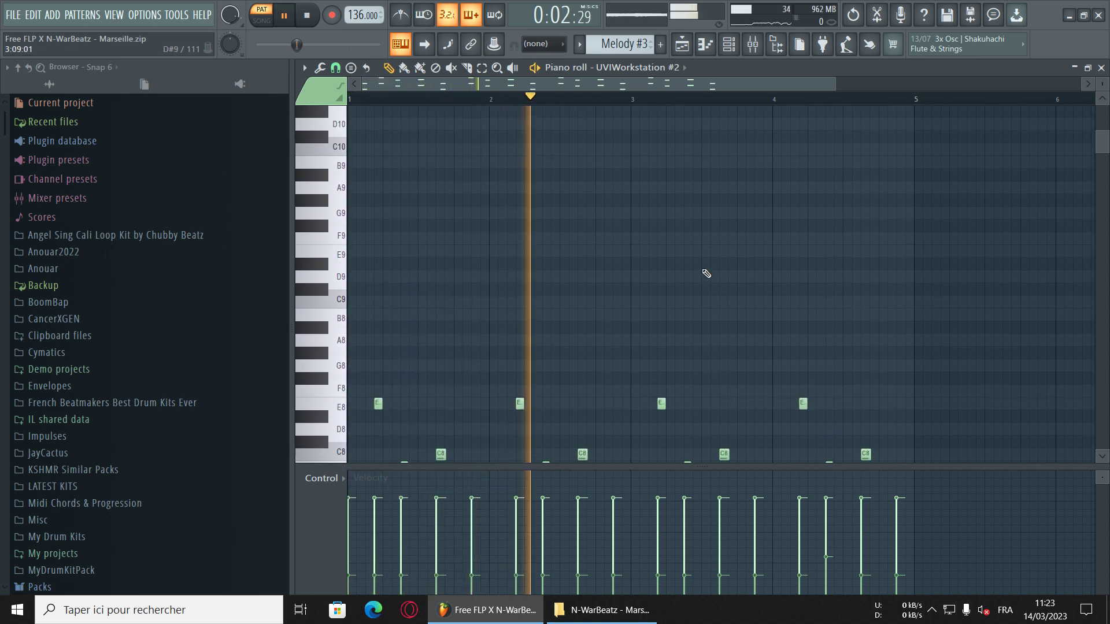
{"action": "scroll", "coordinate": [711, 275], "scroll_direction": "down", "scroll_amount": 4}
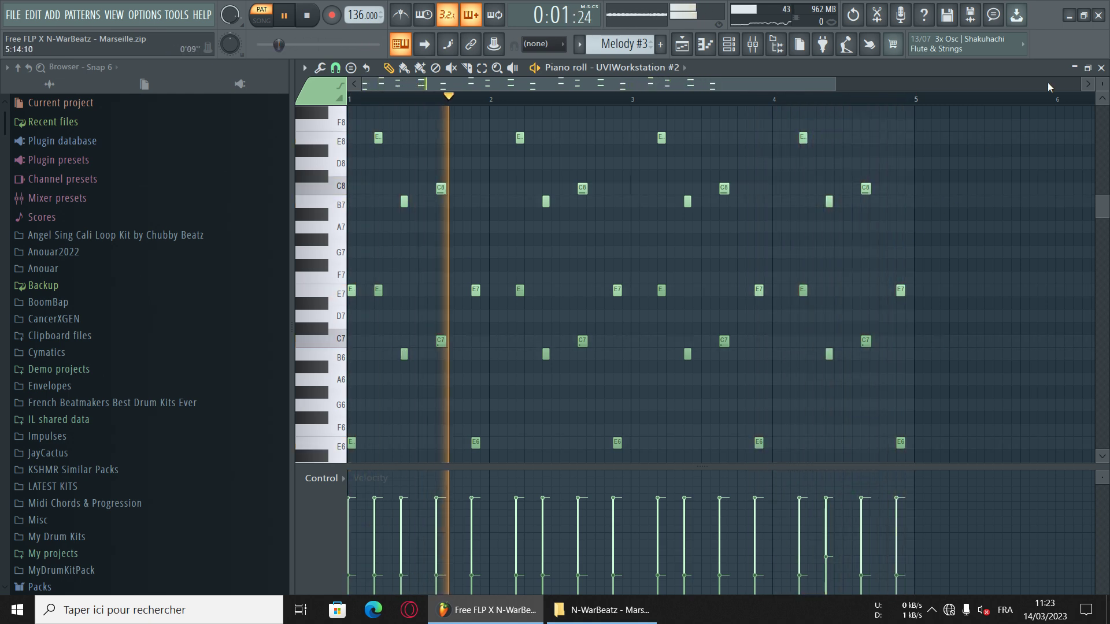
{"action": "key", "text": "space"}
{"action": "left_click", "coordinate": [1101, 68]}
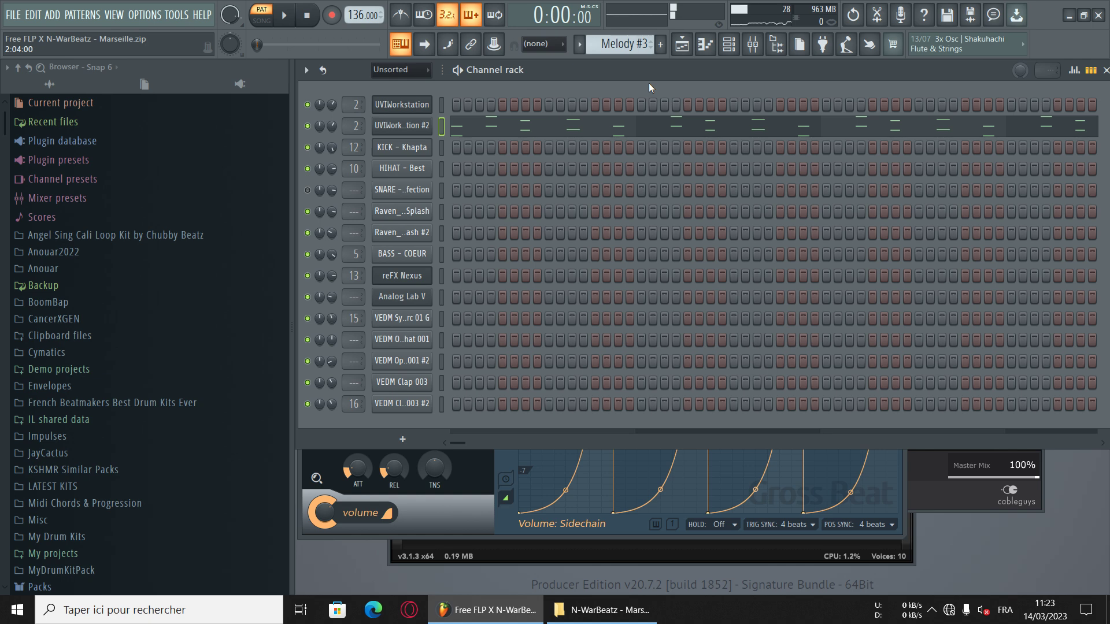
- Switch to the Bass pattern, play it and view the BASS - COEUR notes in the piano roll
{"action": "key", "text": "KP_Add"}
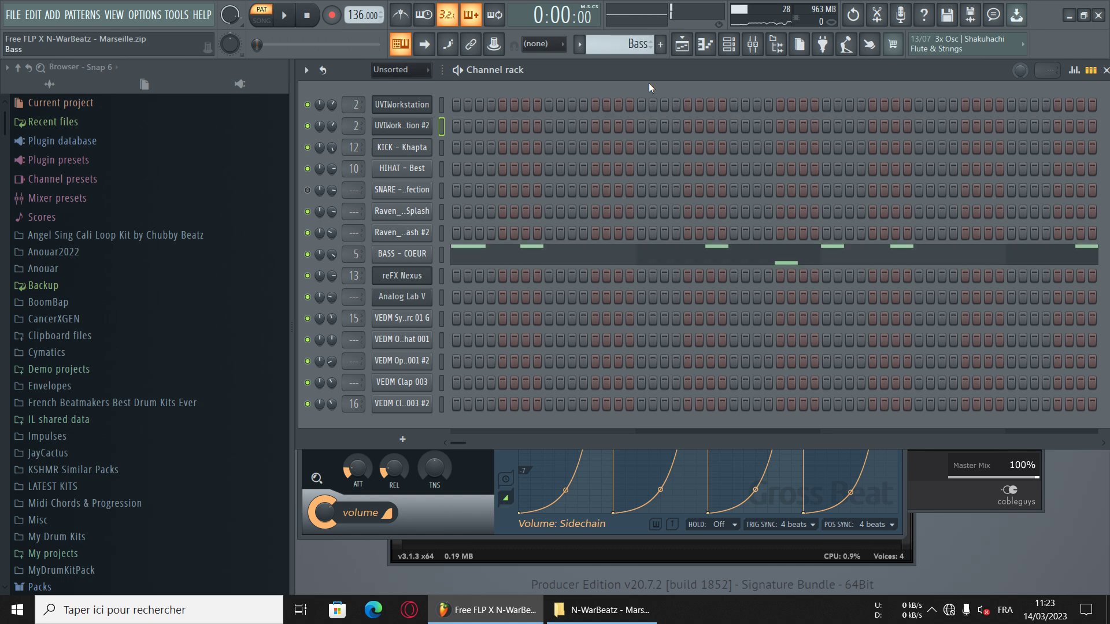
{"action": "left_click", "coordinate": [580, 263]}
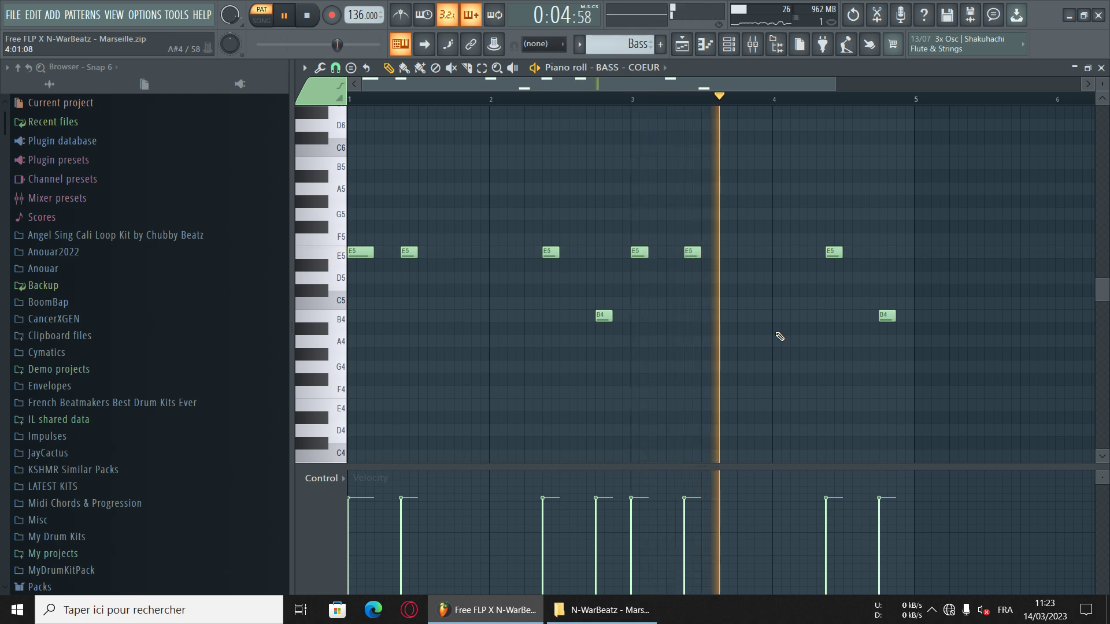
{"action": "key", "text": "space"}
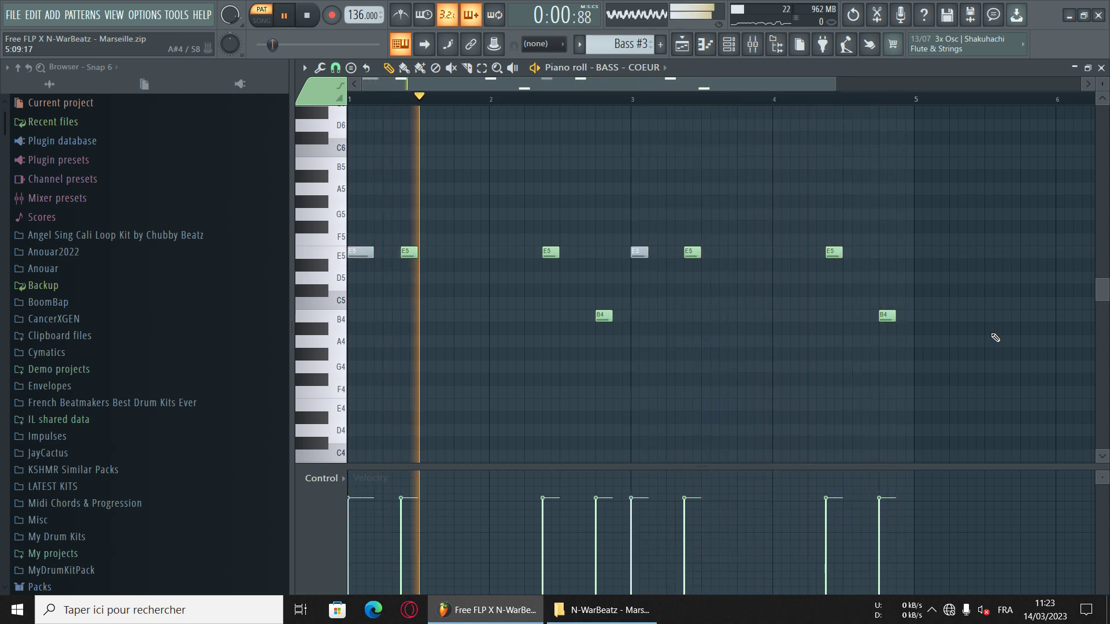
- Examine the BASS - COEUR notes of the Bass #3 pattern during playback
{"action": "scroll", "coordinate": [996, 337], "scroll_direction": "up", "scroll_amount": 3}
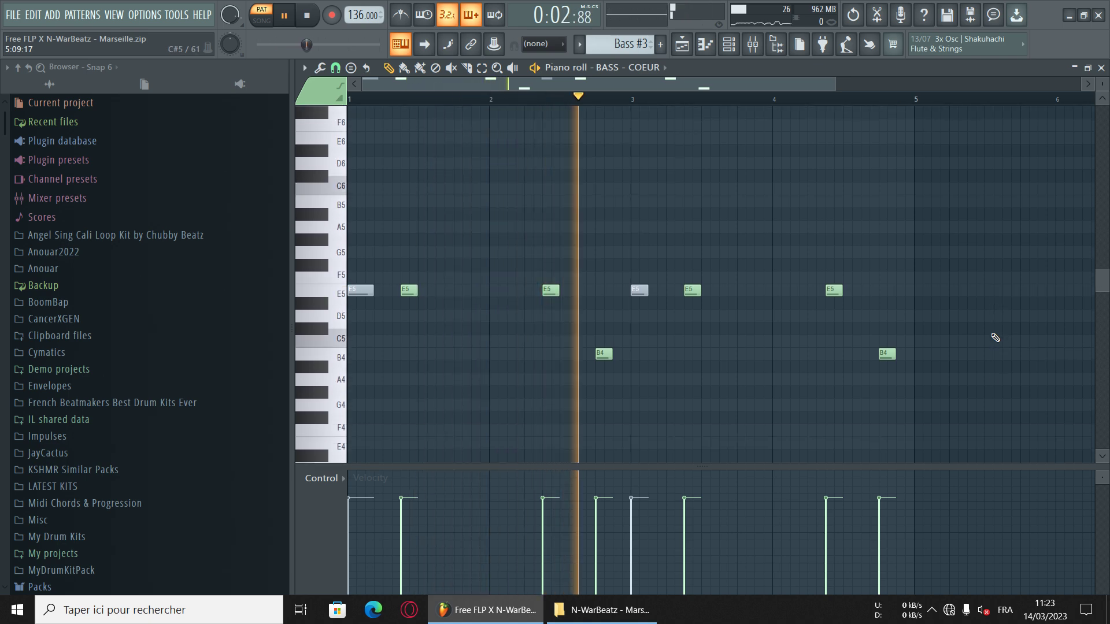
{"action": "scroll", "coordinate": [995, 338], "scroll_direction": "up", "scroll_amount": 4}
{"action": "scroll", "coordinate": [996, 338], "scroll_direction": "down", "scroll_amount": 5}
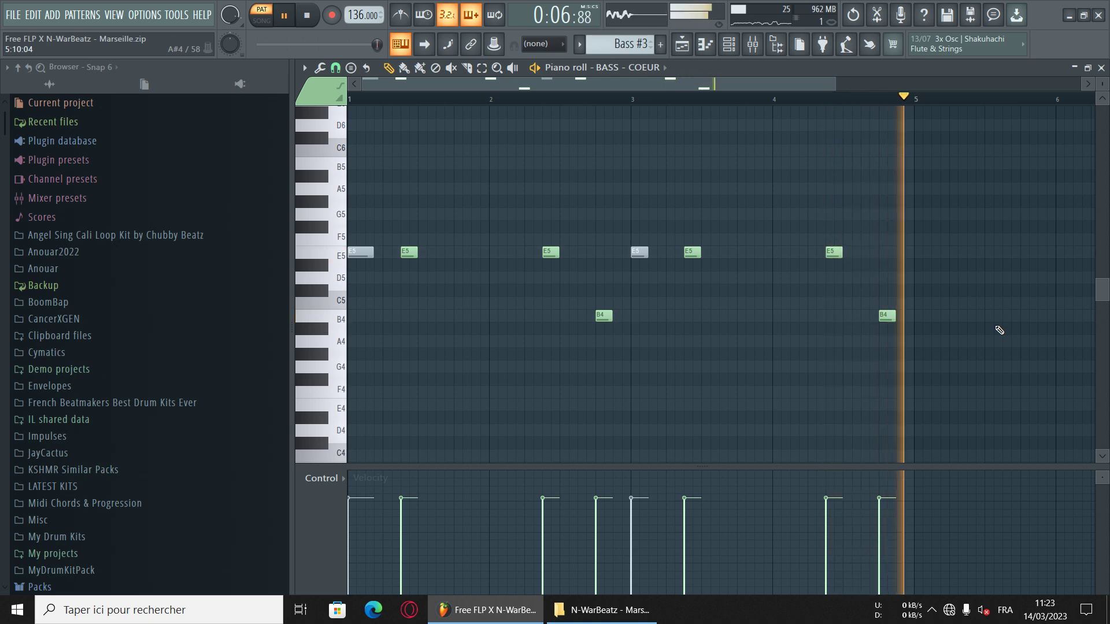
- Switch to the Bass #2 pattern, play it and look over its BASS - COEUR notes, including the high closing ones
{"action": "key", "text": "space"}
{"action": "key", "text": "KP_Add"}
{"action": "key", "text": "space"}
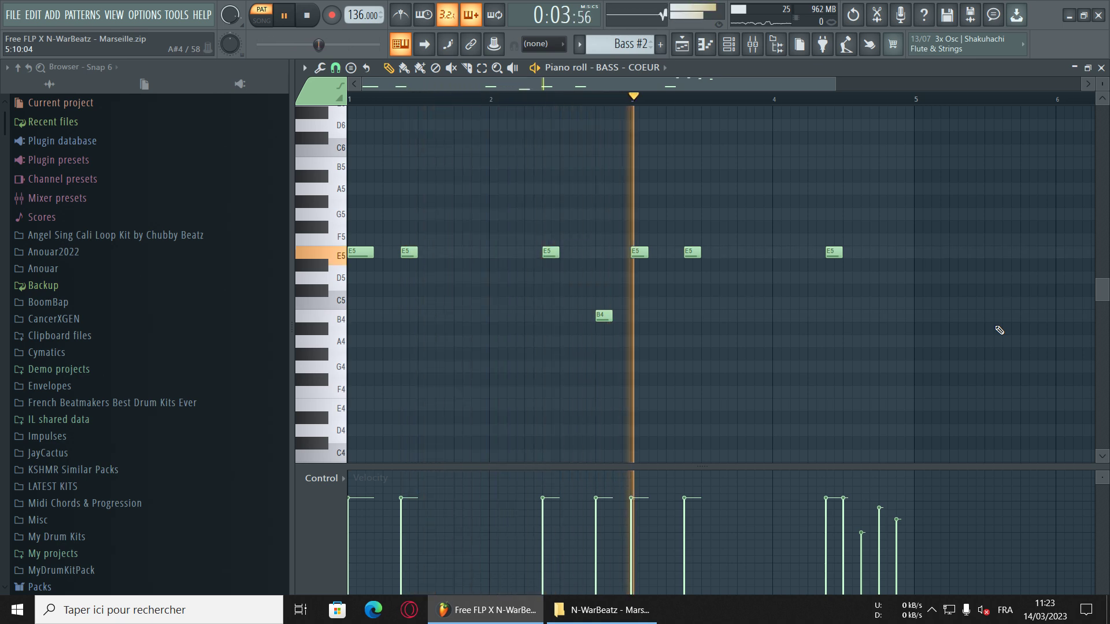
{"action": "scroll", "coordinate": [1000, 330], "scroll_direction": "up", "scroll_amount": 4}
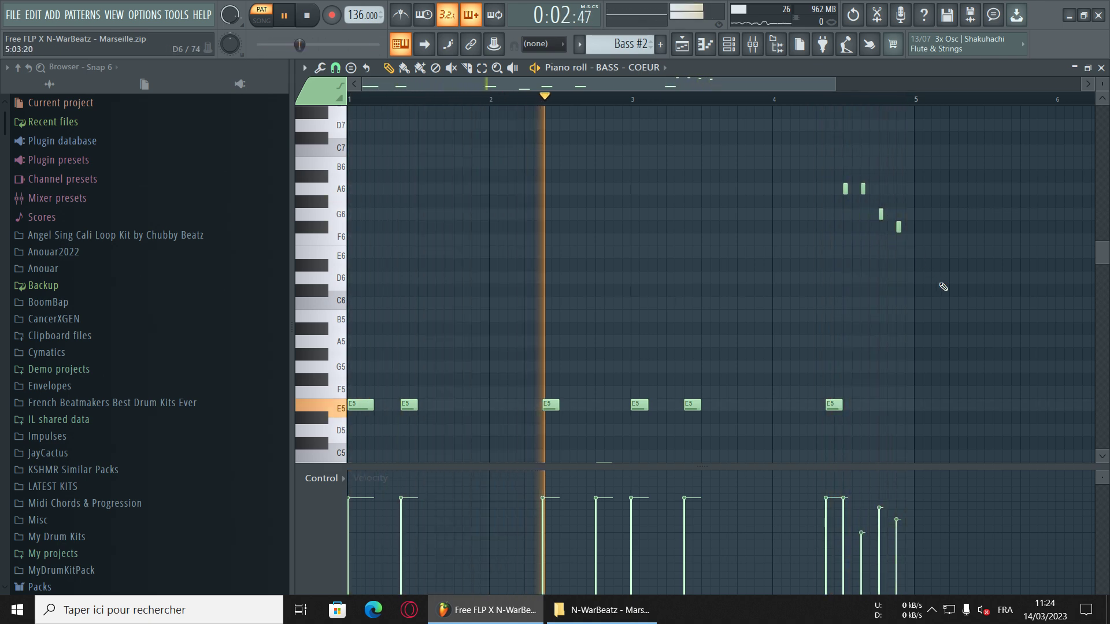
{"action": "left_click_drag", "start_coordinate": [834, 85], "coordinate": [782, 105]}
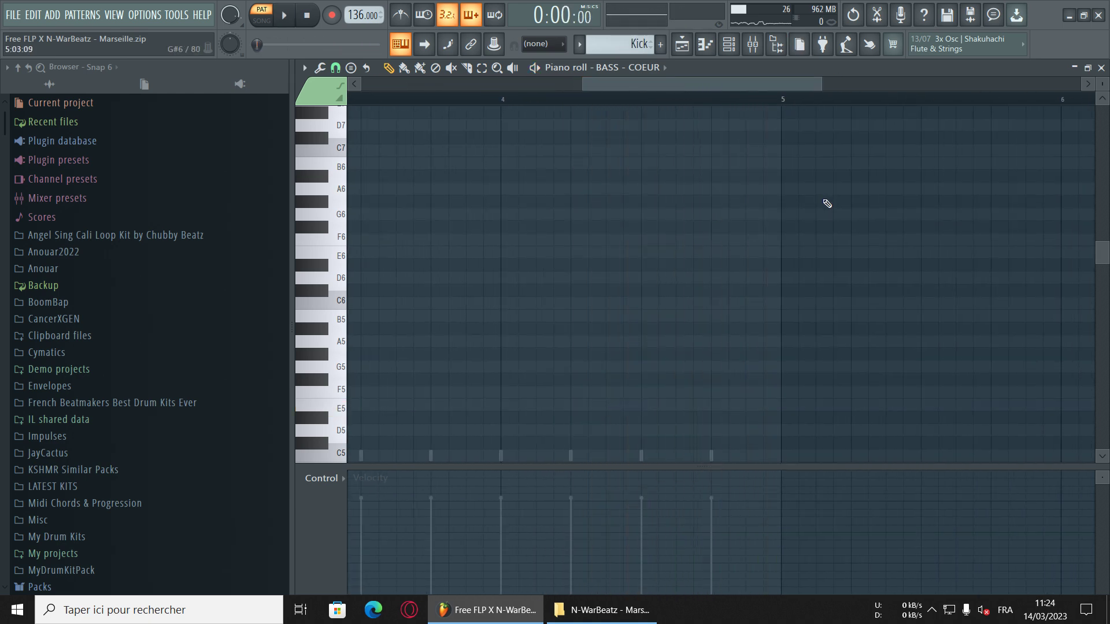
- Switch to the Kick pattern, look through the piano roll and close it to show the channel rack steps
{"action": "left_click_drag", "start_coordinate": [585, 85], "coordinate": [359, 87]}
{"action": "scroll", "coordinate": [681, 290], "scroll_direction": "down", "scroll_amount": 7}
{"action": "scroll", "coordinate": [728, 286], "scroll_direction": "up", "scroll_amount": 6}
{"action": "left_click", "coordinate": [1101, 68]}
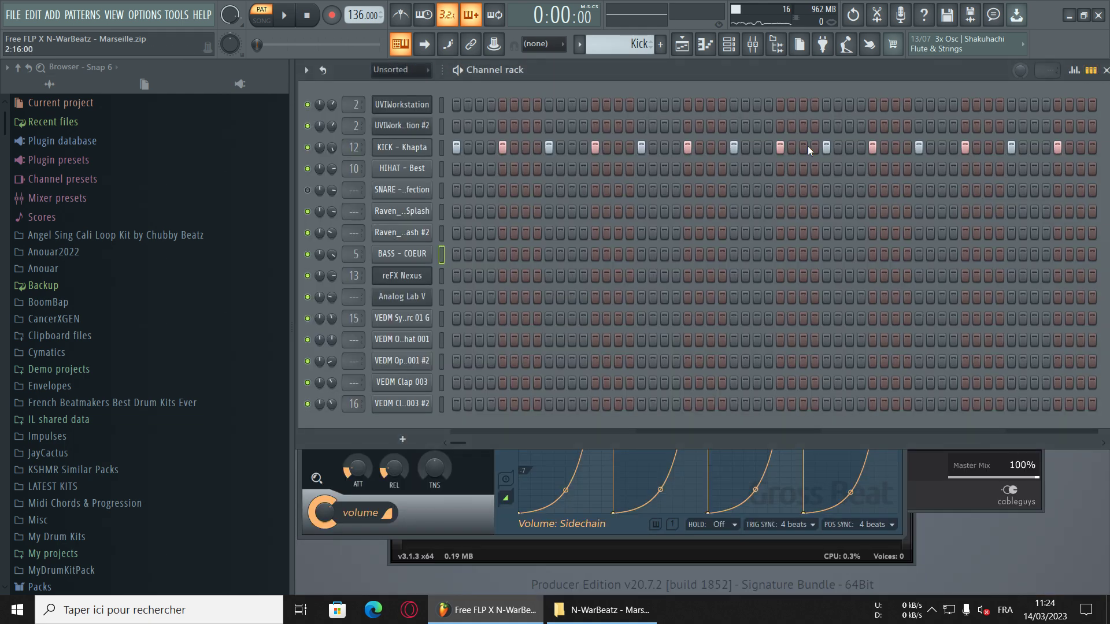
- View the KICK - Khapta sample settings and play the Kick pattern
{"action": "left_click", "coordinate": [414, 148]}
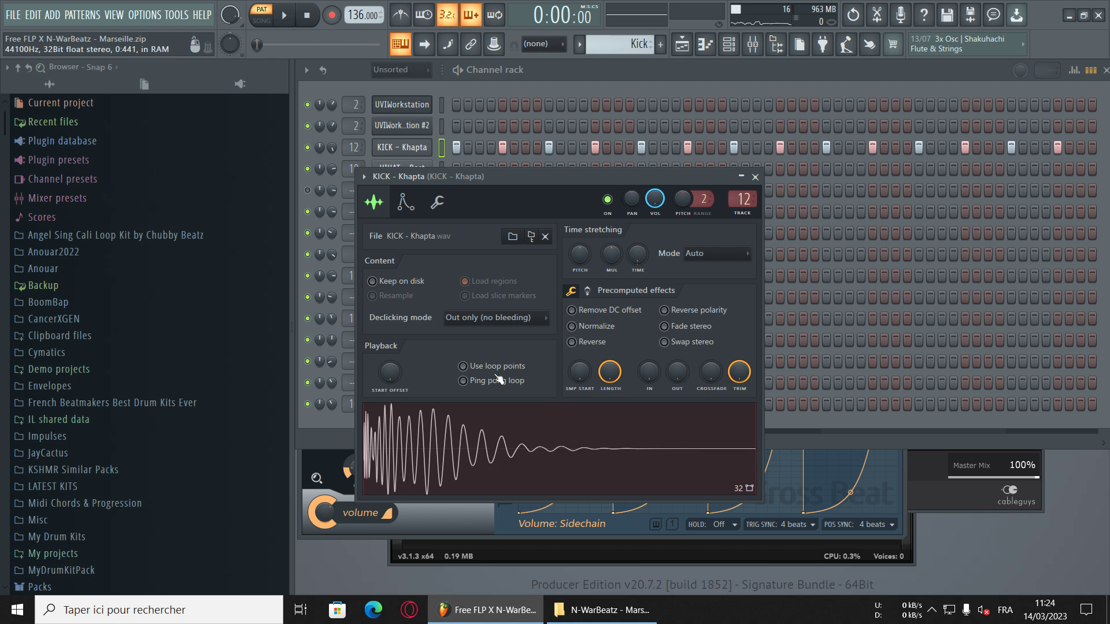
{"action": "key", "text": "Escape"}
{"action": "key", "text": "space"}
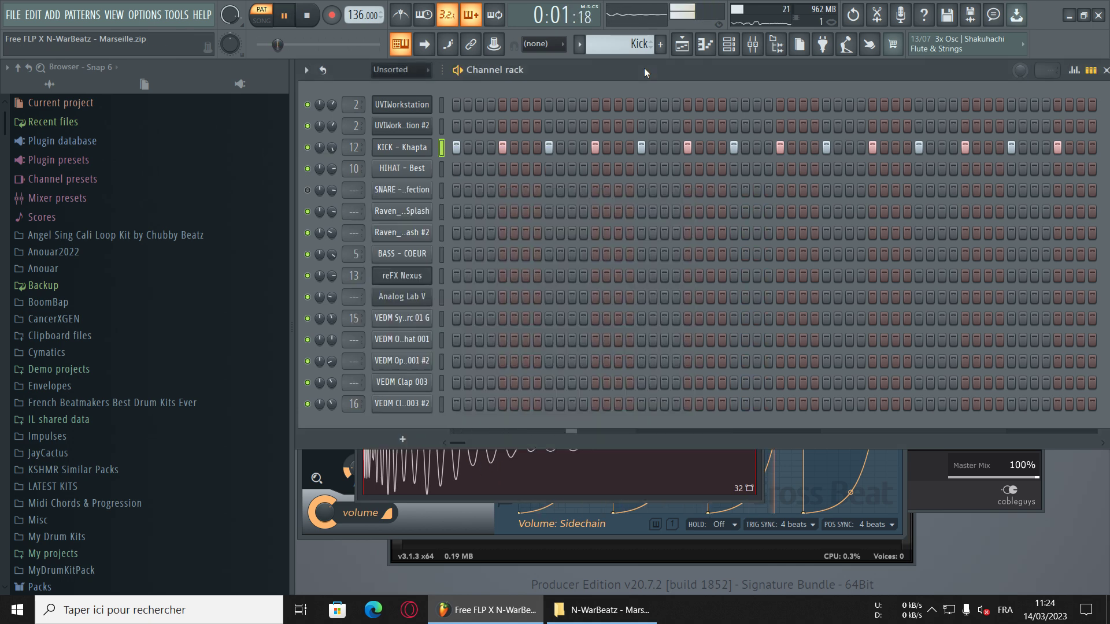
{"action": "left_click", "coordinate": [401, 148]}
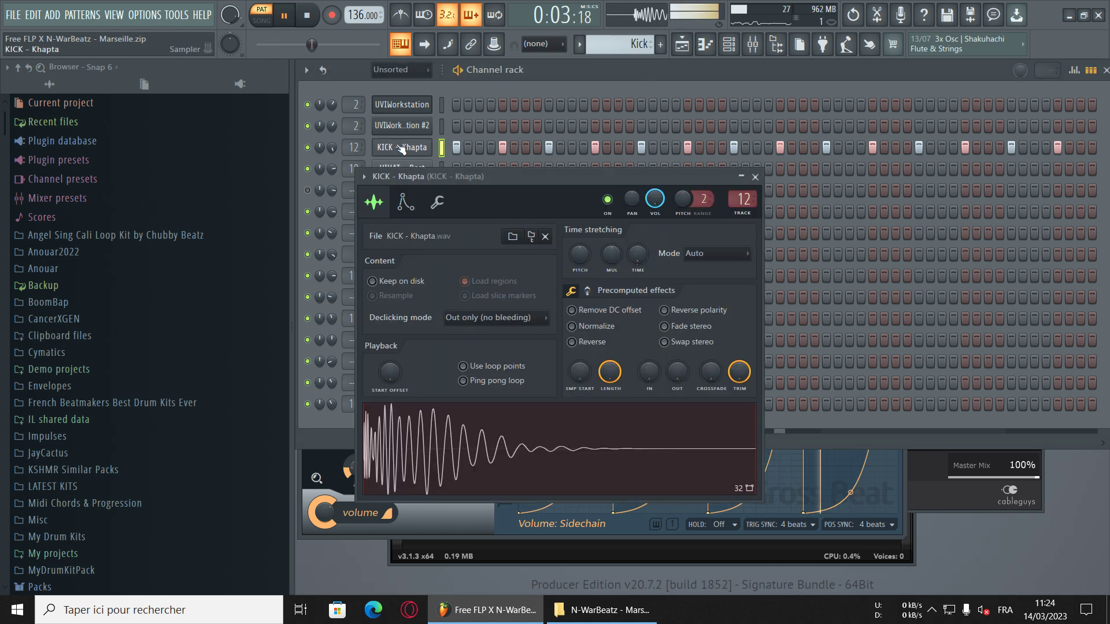
- Examine the Fruity parametric EQ 2 on the KICK - Khapta mixer track, and return to the channel rack
{"action": "left_click", "coordinate": [752, 45]}
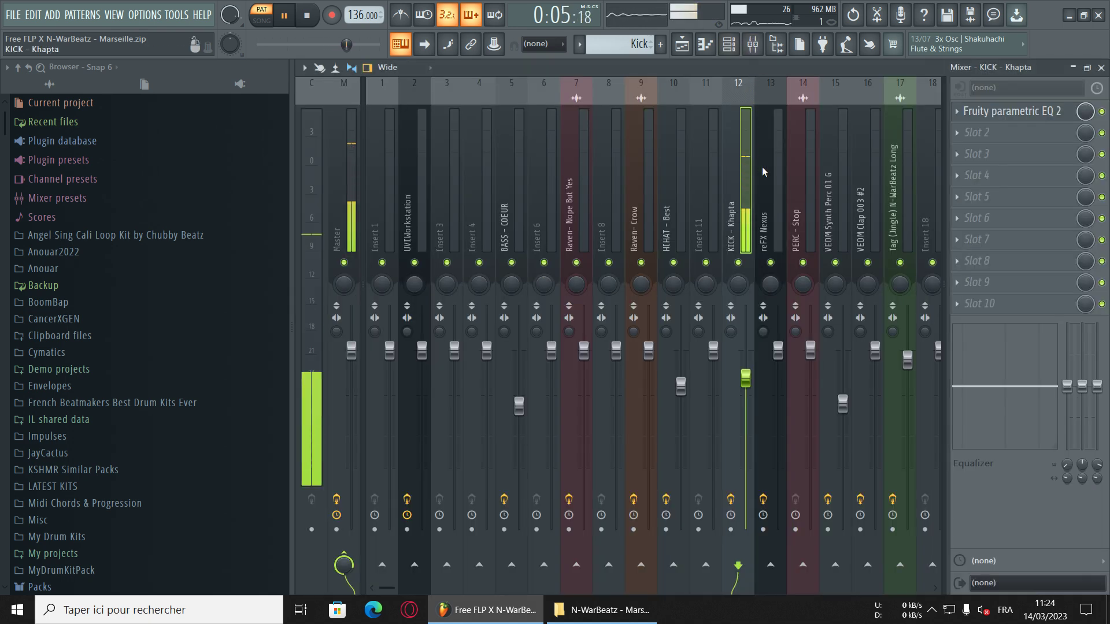
{"action": "left_click", "coordinate": [1034, 116]}
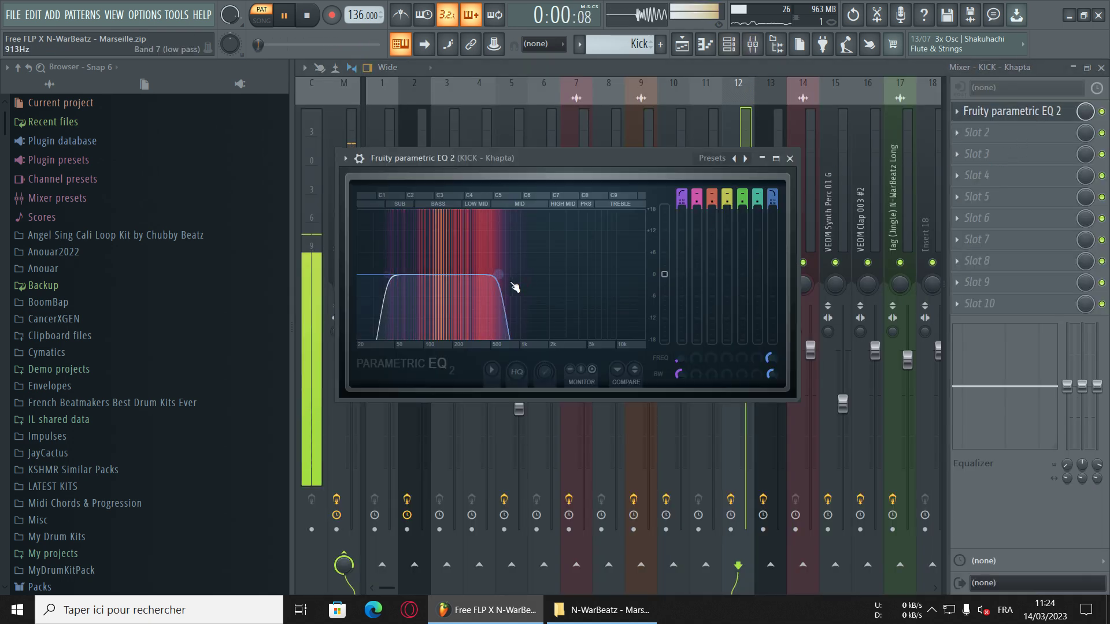
{"action": "left_click", "coordinate": [789, 157]}
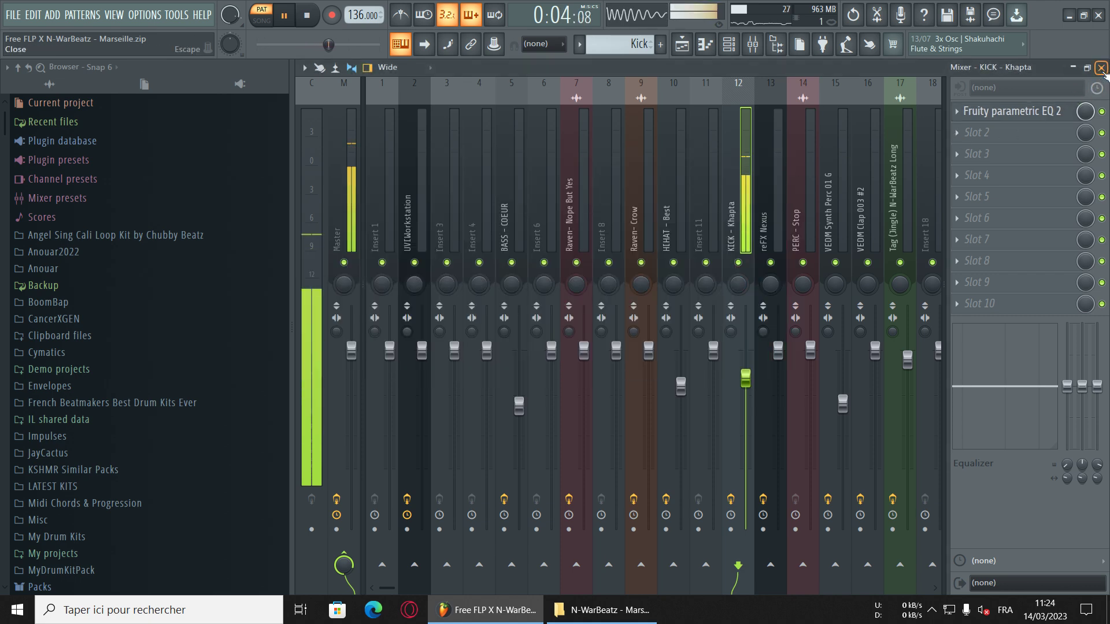
{"action": "left_click", "coordinate": [1102, 68]}
{"action": "left_click", "coordinate": [793, 73]}
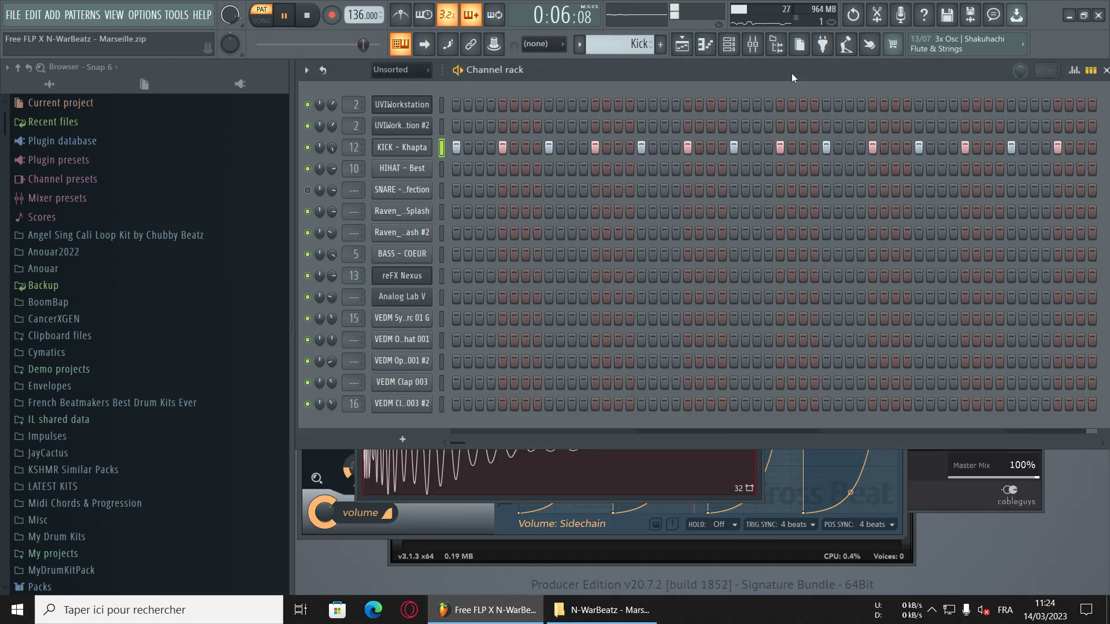
- Switch to the Kick #2 pattern, play it and look at the closing KICK - Khapta steps
{"action": "key", "text": "space"}
{"action": "key", "text": "KP_Add"}
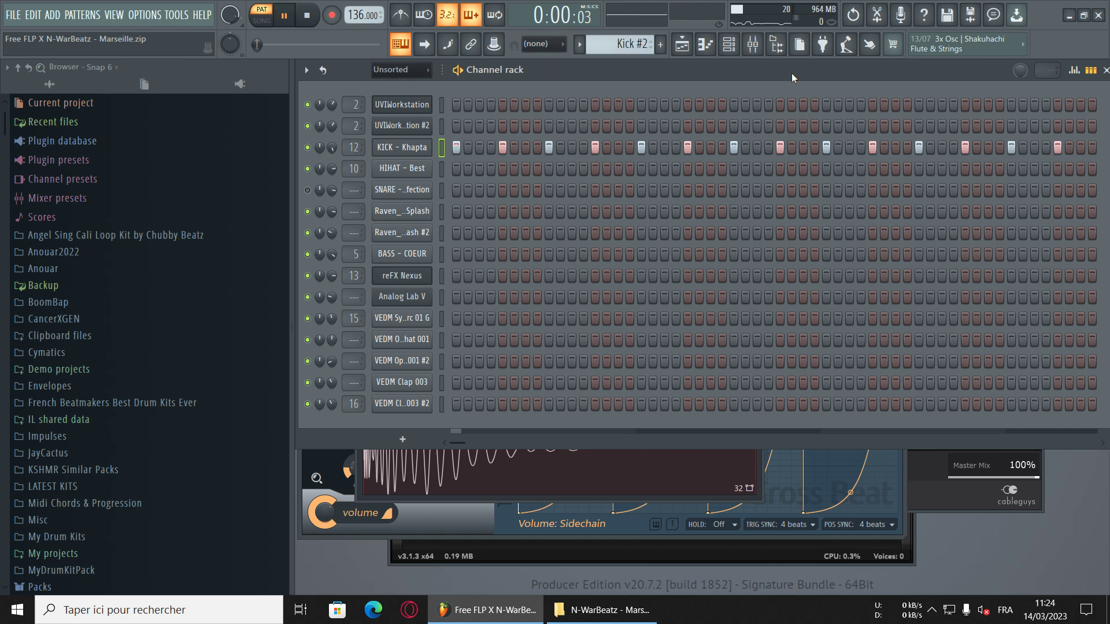
{"action": "key", "text": "space"}
{"action": "left_click_drag", "start_coordinate": [462, 443], "coordinate": [485, 447]}
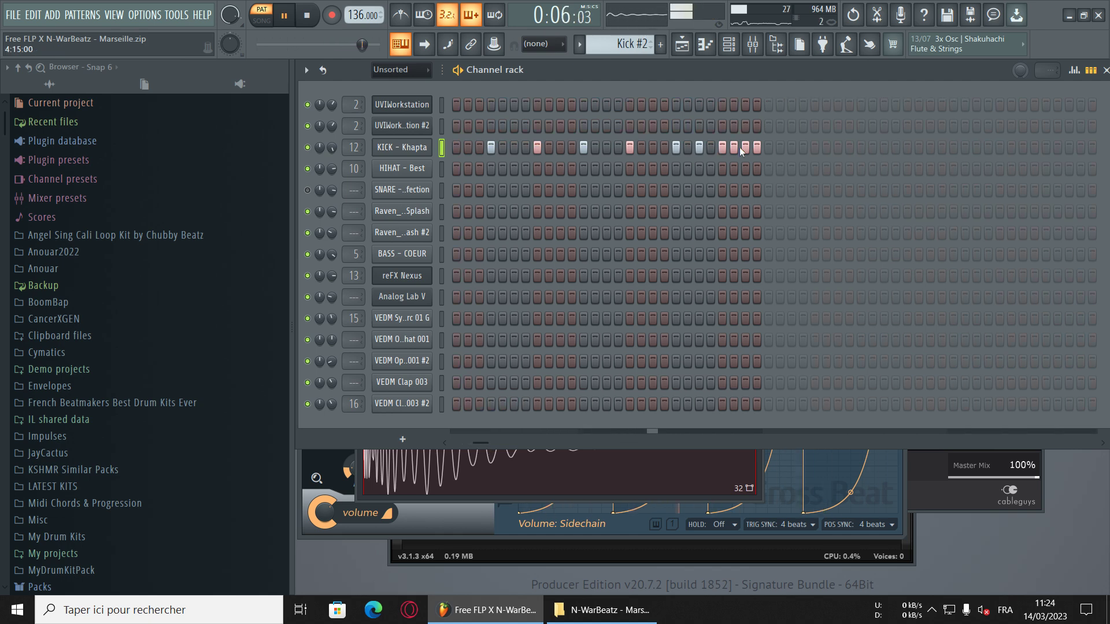
- Examine the KICK - Khapta notes at the end of the Kick #2 pattern in the piano roll
{"action": "right_click", "coordinate": [417, 147]}
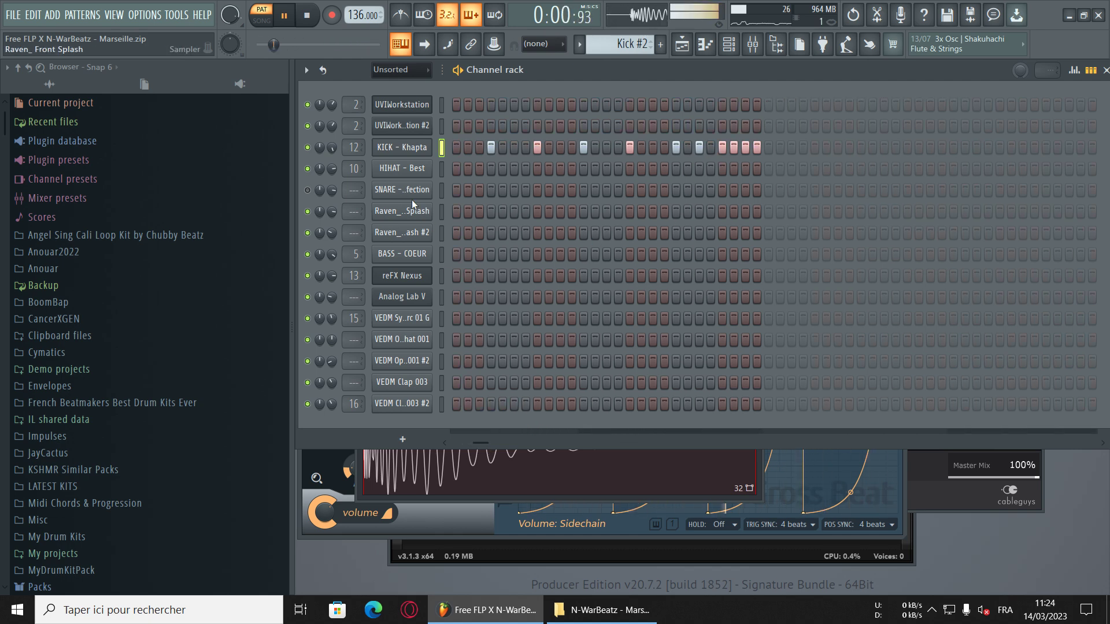
{"action": "left_click", "coordinate": [462, 149]}
{"action": "left_click_drag", "start_coordinate": [821, 82], "coordinate": [783, 84]}
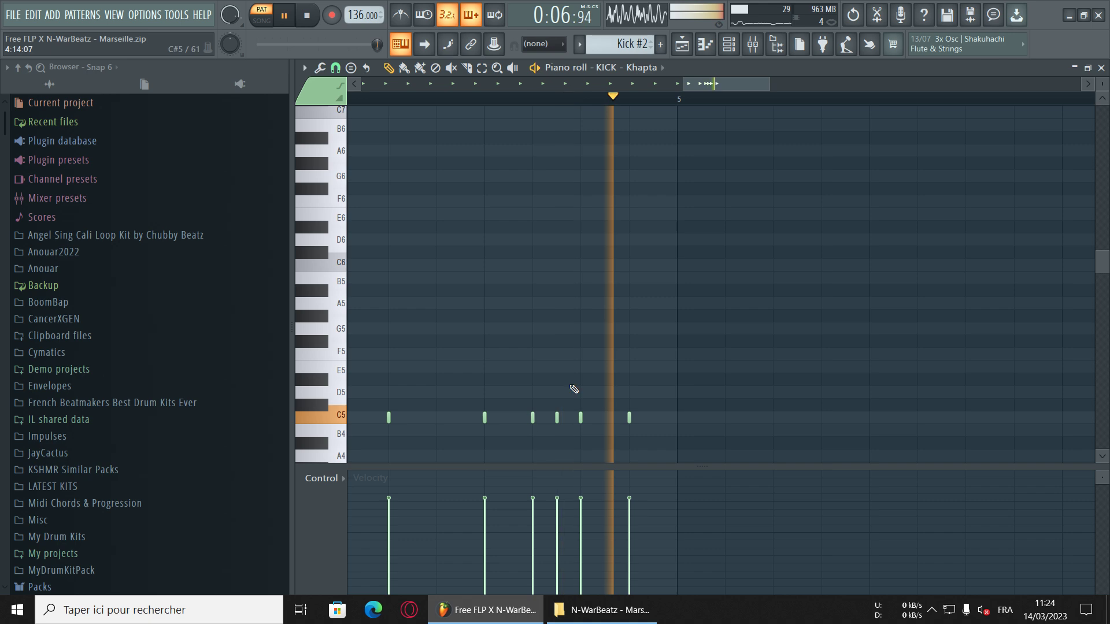
{"action": "left_click", "coordinate": [1101, 69]}
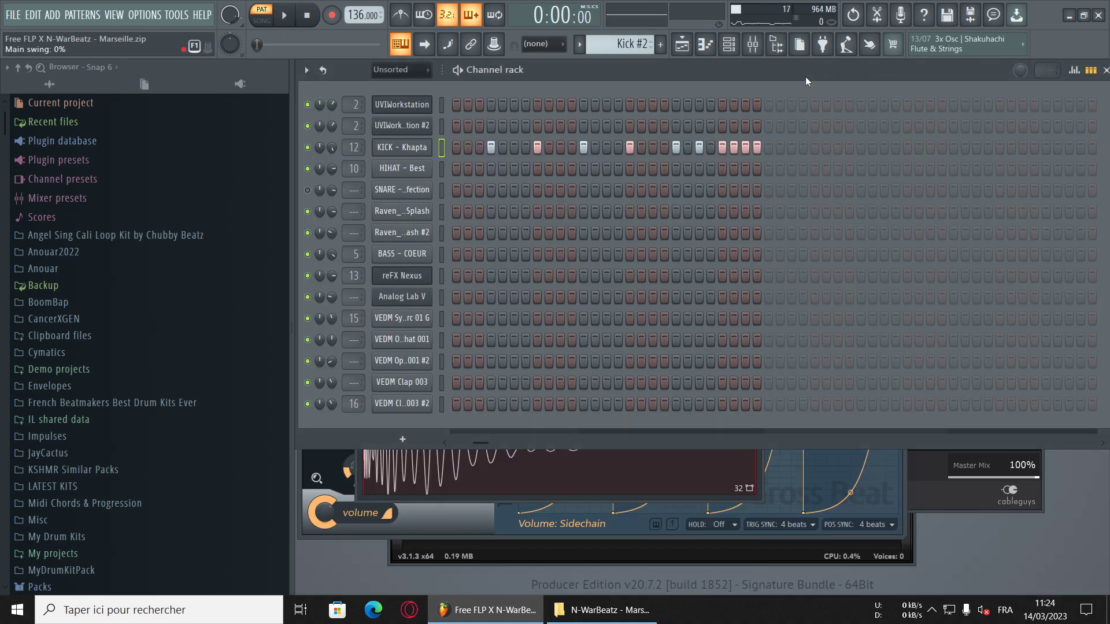
- Switch to the Snare pattern, play it and look over its snare and Raven splash steps
{"action": "key", "text": "space"}
{"action": "mouse_move", "coordinate": [484, 443]}
{"action": "left_mouse_down"}
{"action": "mouse_move", "coordinate": [454, 441]}
{"action": "mouse_move", "coordinate": [479, 443]}
{"action": "left_mouse_up"}
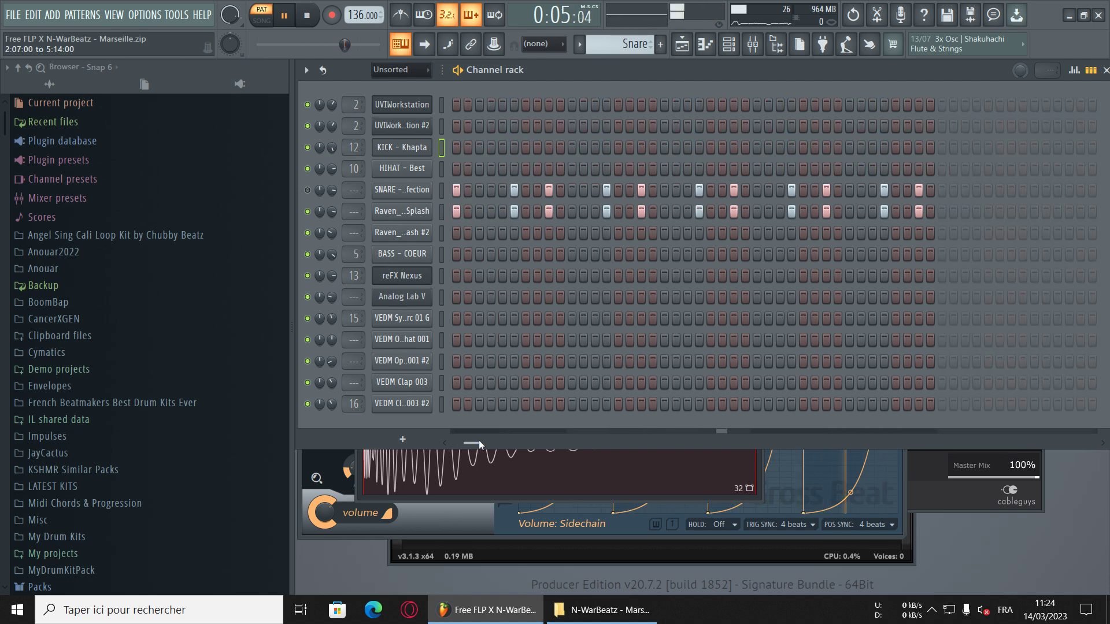
{"action": "left_click_drag", "start_coordinate": [484, 441], "coordinate": [415, 442]}
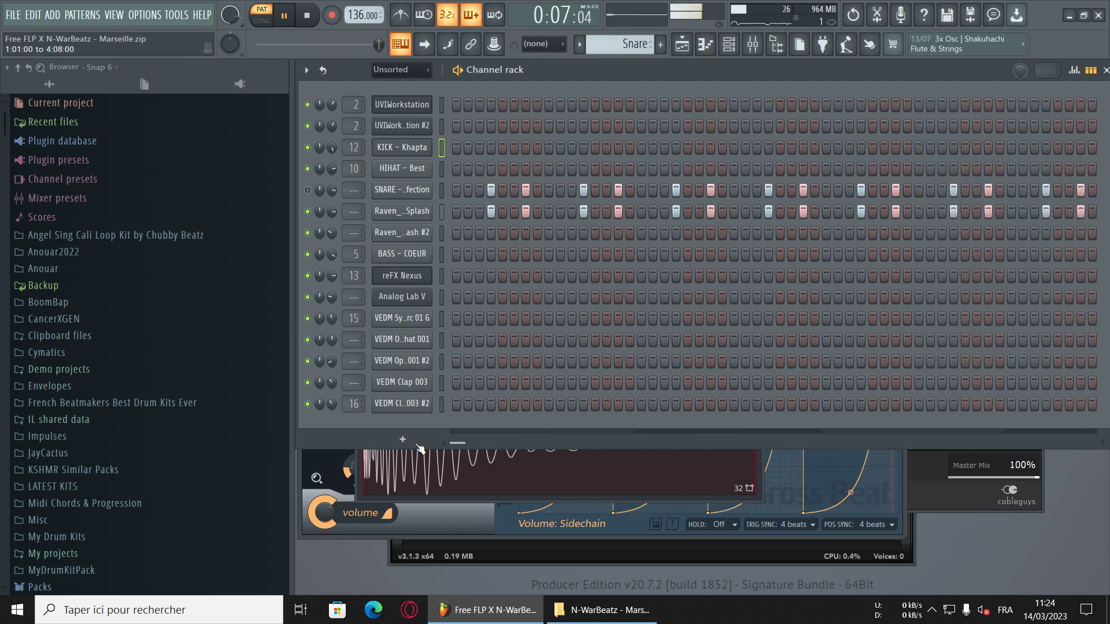
- Switch to the Snare #2 pattern, play it and look over its steps from start to end
{"action": "key", "text": "space"}
{"action": "key", "text": "KP_Add"}
{"action": "key", "text": "space"}
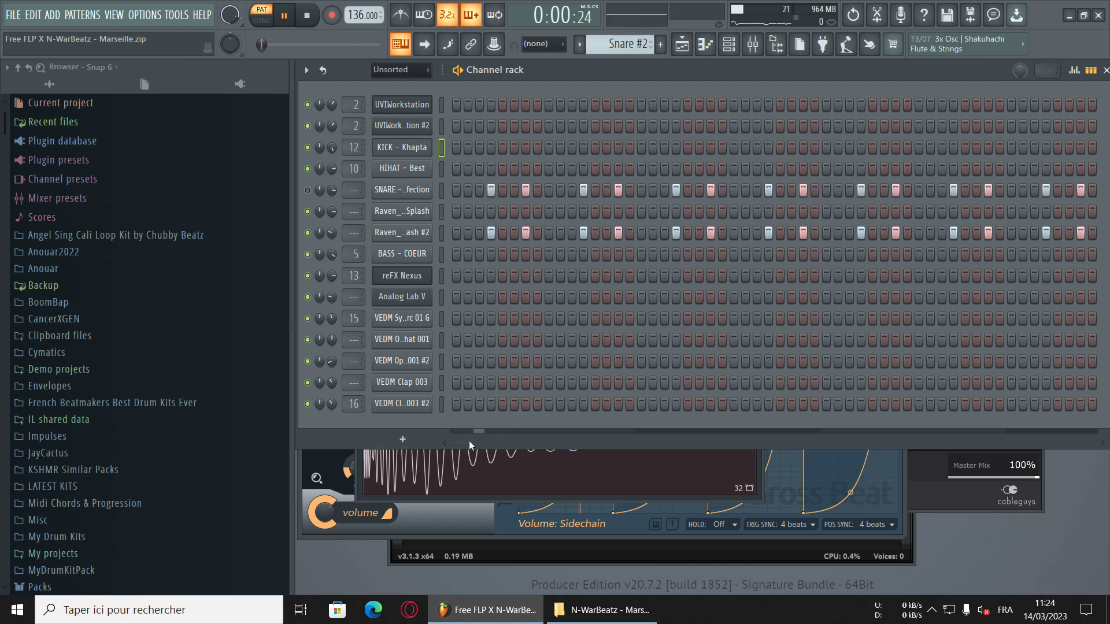
{"action": "left_click_drag", "start_coordinate": [467, 441], "coordinate": [479, 441]}
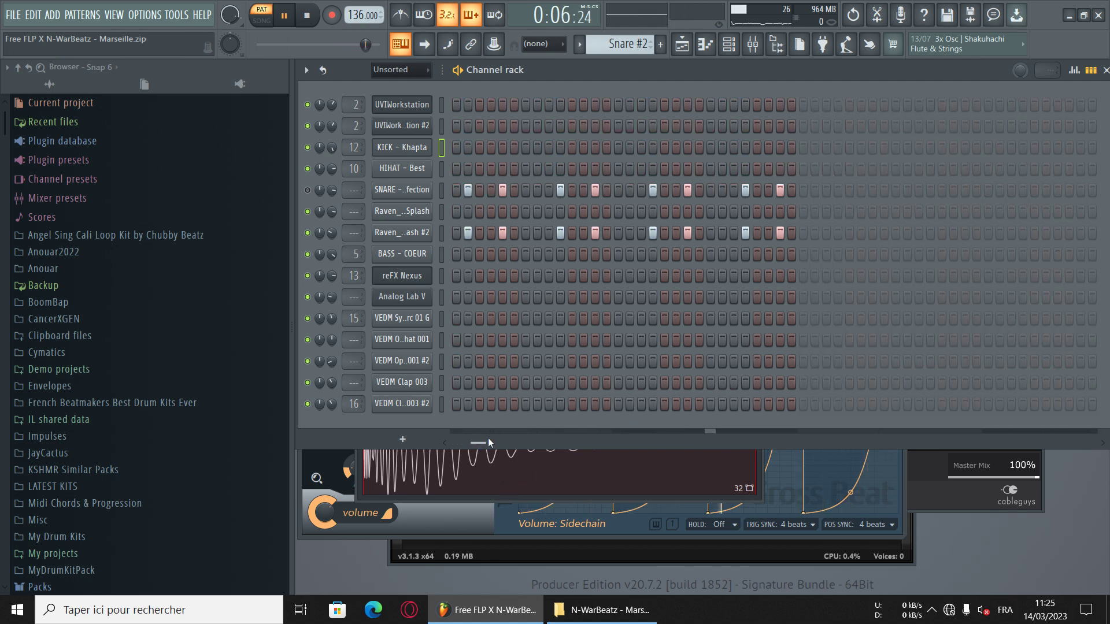
{"action": "left_click_drag", "start_coordinate": [493, 442], "coordinate": [385, 442]}
- Switch to the Hi Hats pattern, play it and view the HIHAT - Best sample settings
{"action": "key", "text": "KP_Add"}
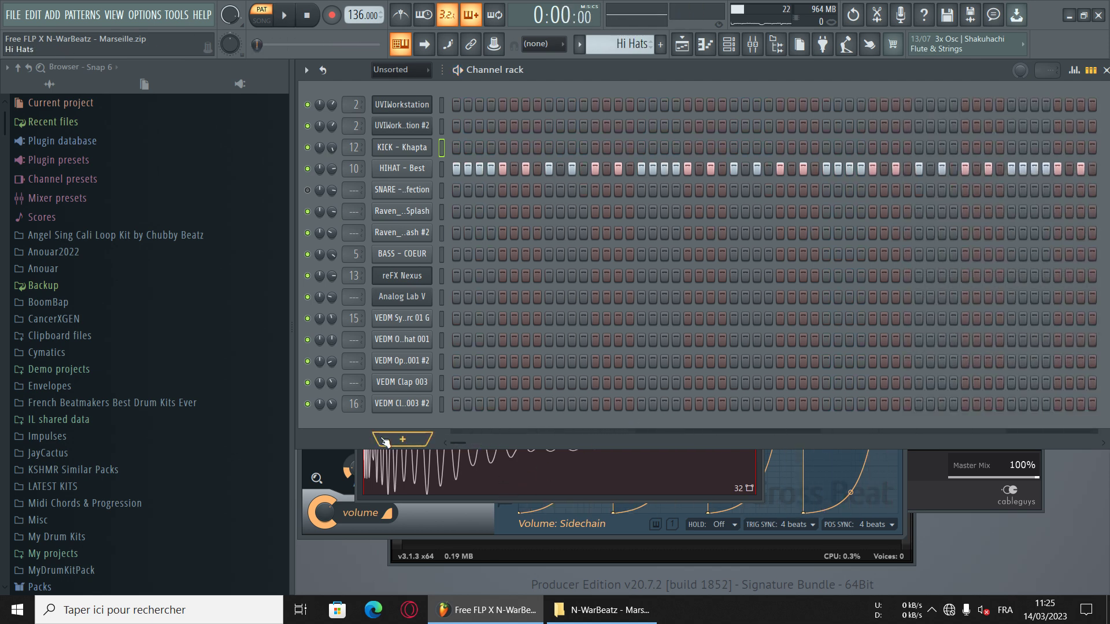
{"action": "right_click", "coordinate": [402, 169]}
{"action": "left_click", "coordinate": [401, 169]}
{"action": "left_click", "coordinate": [402, 170]}
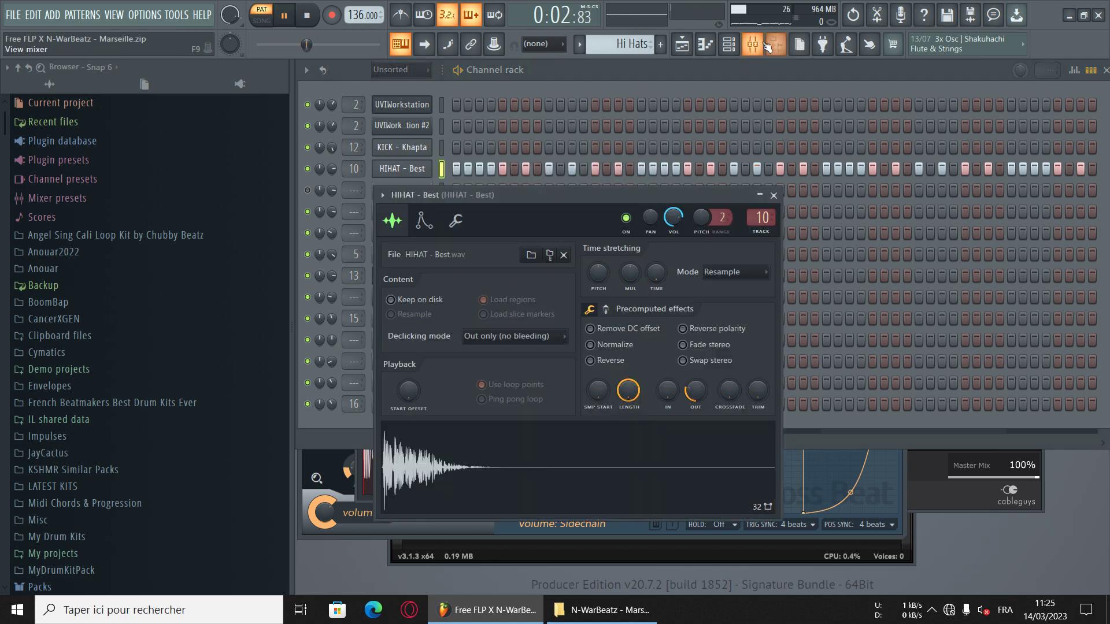
- Examine the BIONIC DELAY and Fruity parametric EQ 2 on the HIHAT - Best mixer track and the remaining Hi Hats steps
{"action": "left_click", "coordinate": [767, 46]}
{"action": "left_click", "coordinate": [1024, 133]}
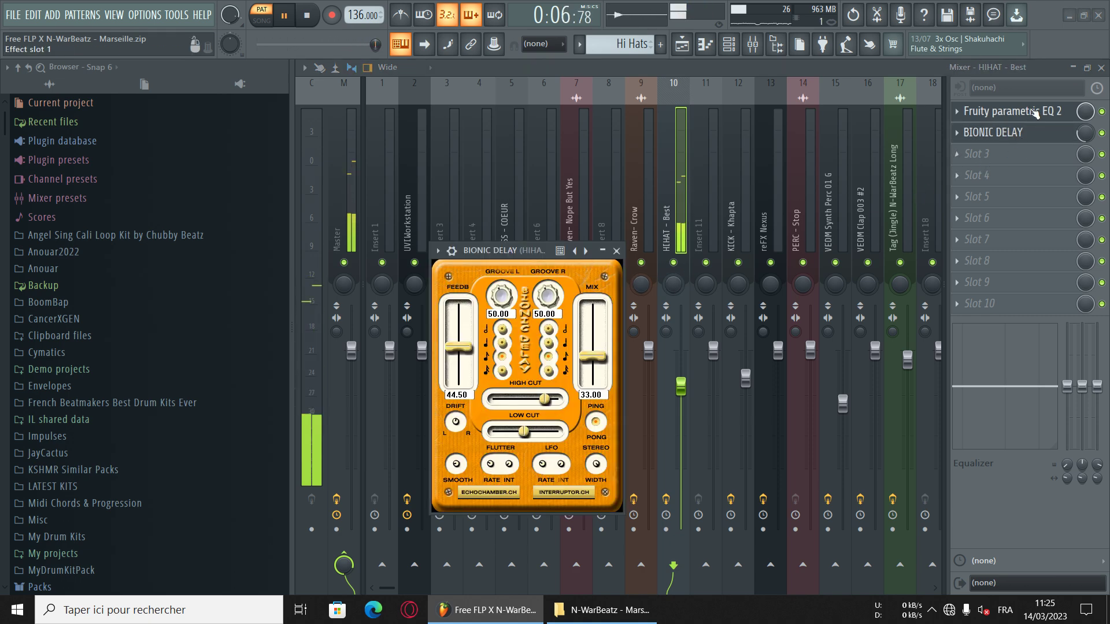
{"action": "left_click", "coordinate": [1035, 111]}
{"action": "left_click", "coordinate": [1102, 68]}
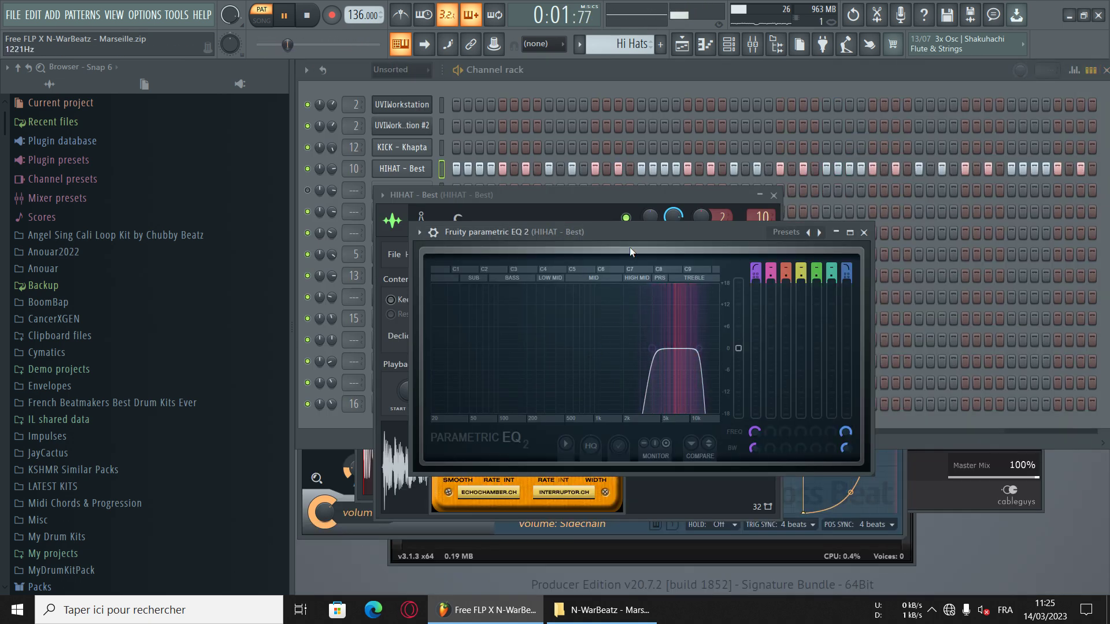
{"action": "left_click_drag", "start_coordinate": [466, 445], "coordinate": [484, 441]}
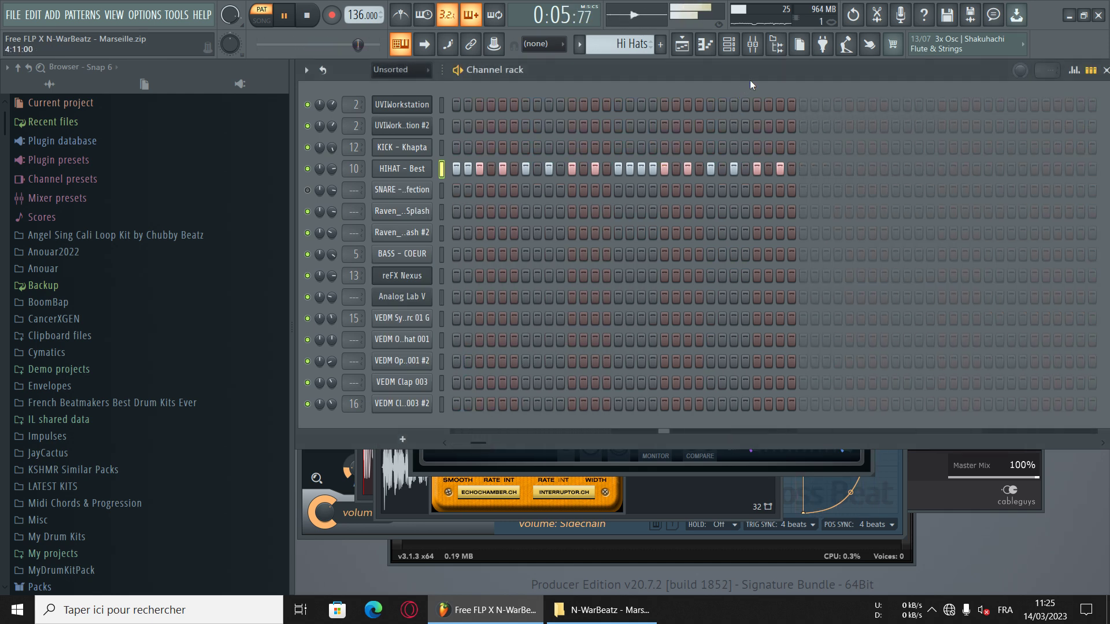
- Switch to the Hi Hats #3 pattern, play it and look over its HIHAT - Best steps
{"action": "key", "text": "KP_Add"}
{"action": "key", "text": "space"}
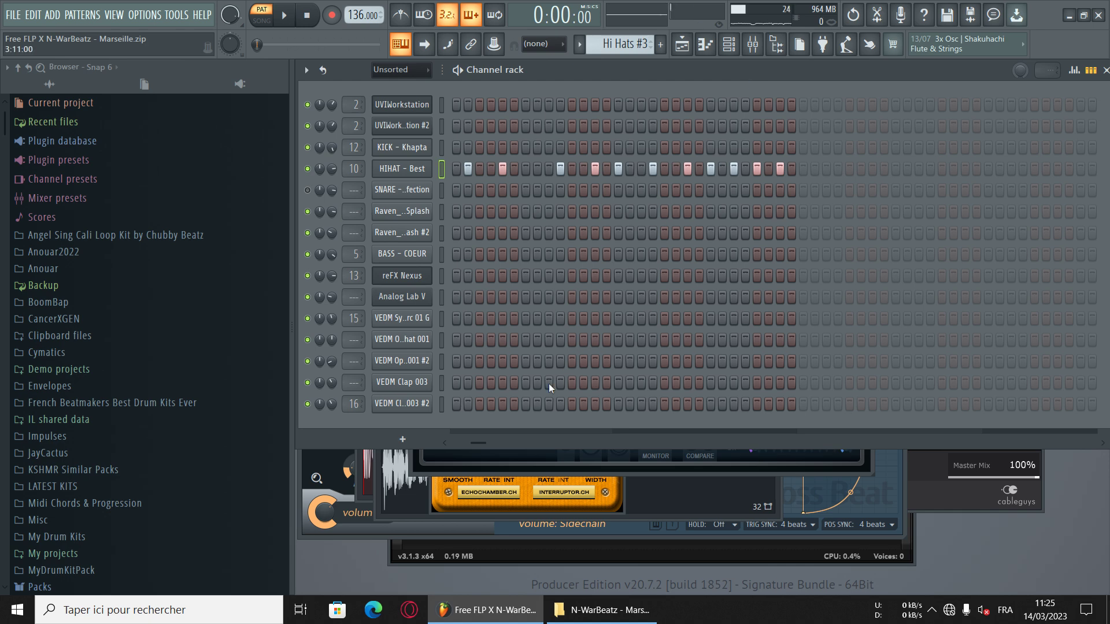
{"action": "left_click_drag", "start_coordinate": [493, 440], "coordinate": [422, 444]}
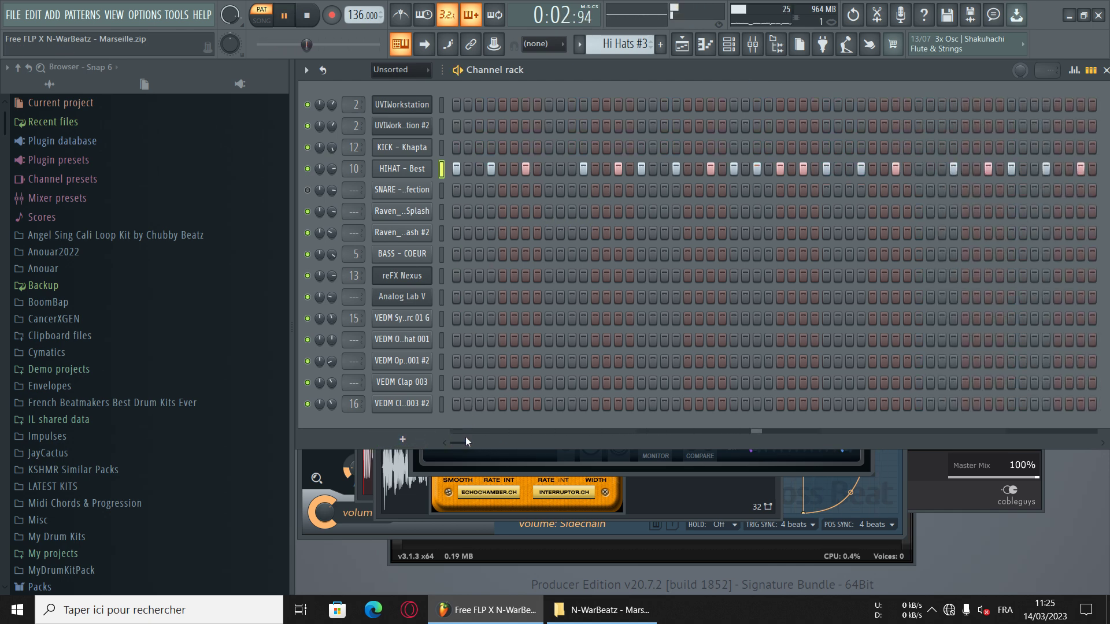
{"action": "mouse_move", "coordinate": [471, 443]}
{"action": "left_mouse_down"}
{"action": "mouse_move", "coordinate": [483, 443]}
{"action": "mouse_move", "coordinate": [464, 440]}
{"action": "left_mouse_up"}
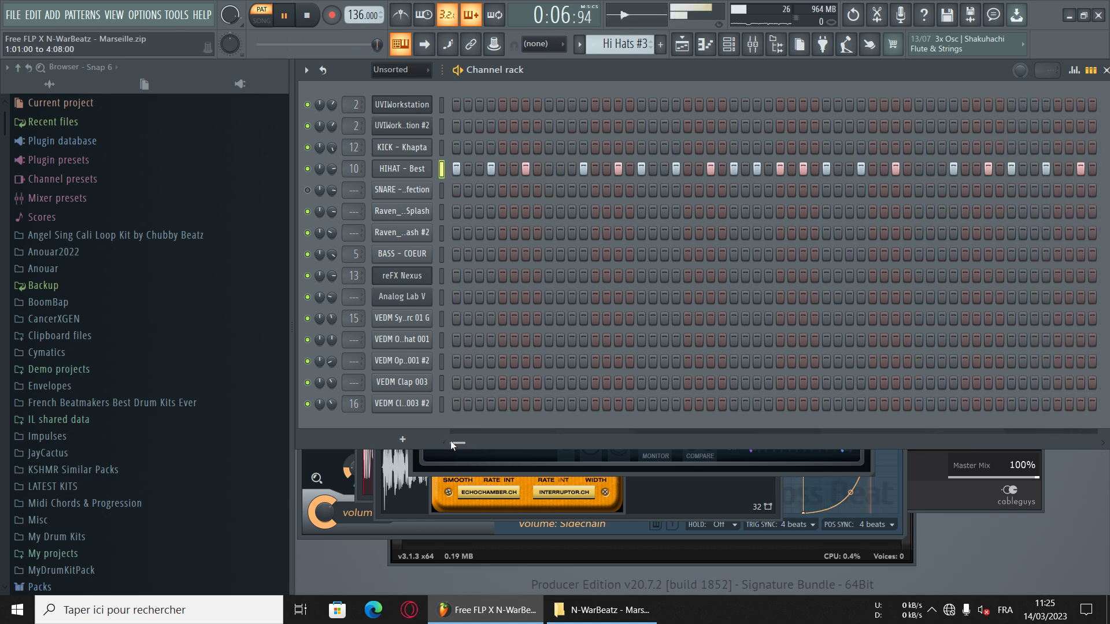
- Switch to the Hi Hats #4 pattern, play it and view its closing HIHAT - Best rolls in the piano roll
{"action": "key", "text": "space"}
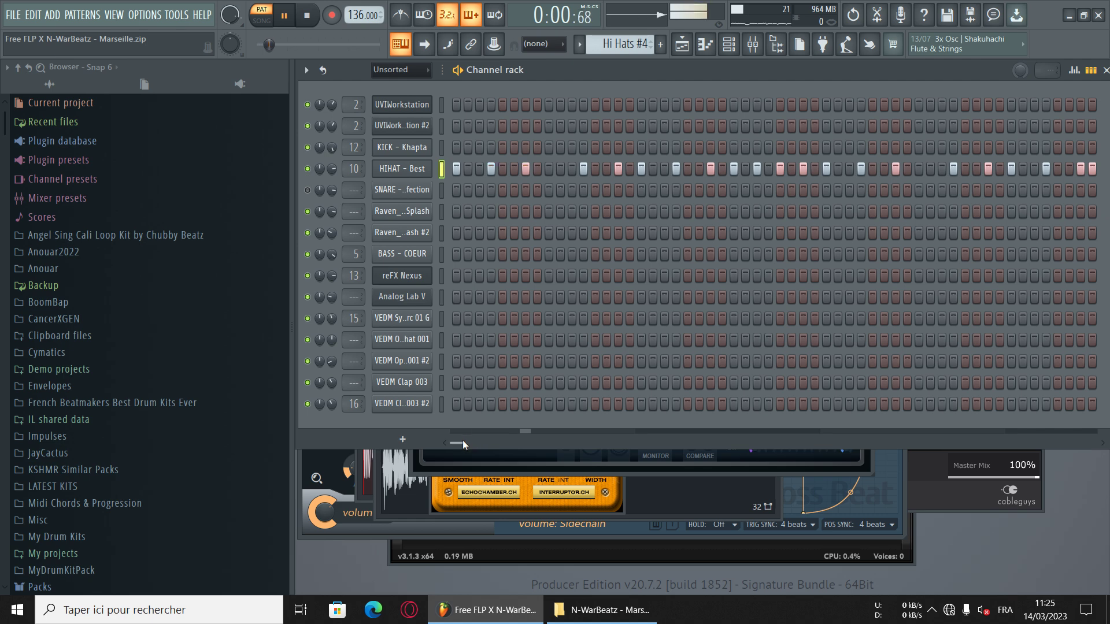
{"action": "left_click_drag", "start_coordinate": [464, 444], "coordinate": [479, 445]}
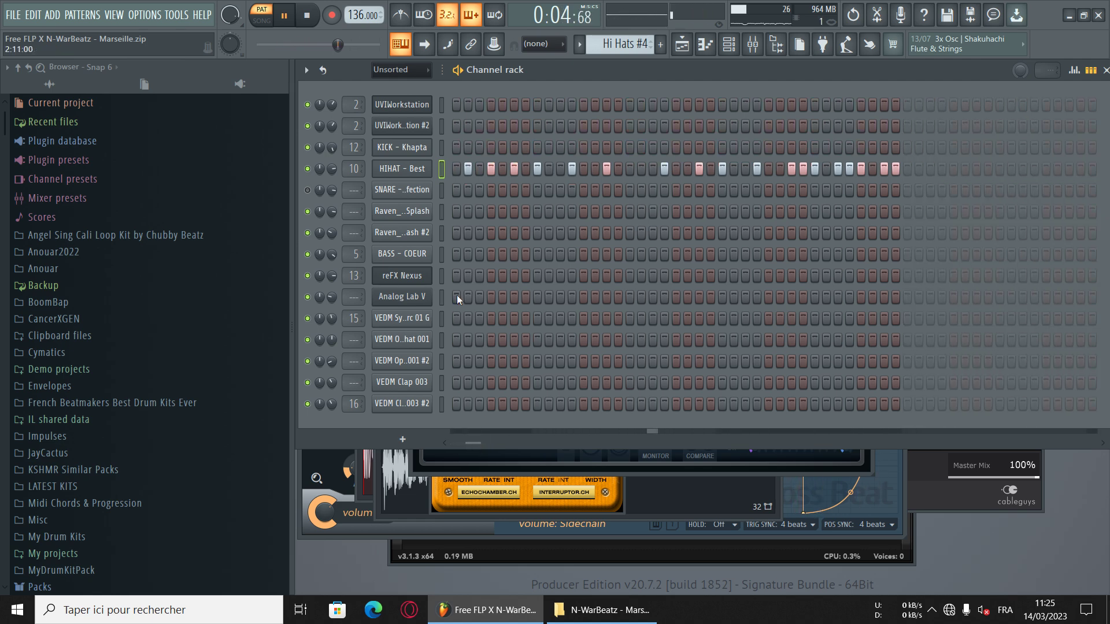
{"action": "right_click", "coordinate": [406, 171]}
{"action": "left_click", "coordinate": [456, 167]}
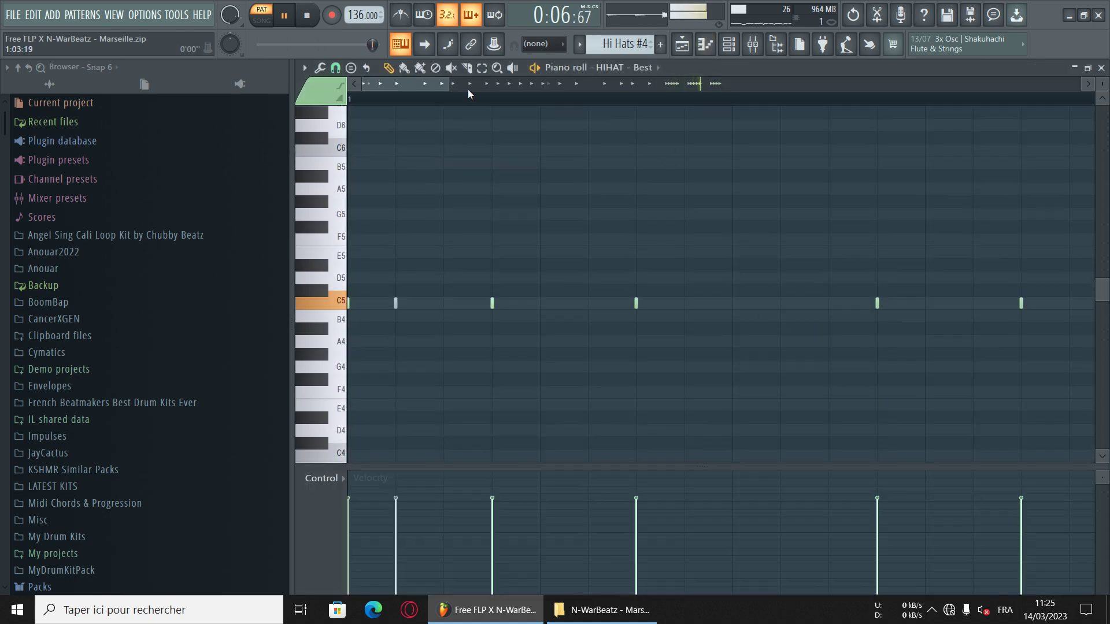
{"action": "left_click_drag", "start_coordinate": [446, 83], "coordinate": [856, 85]}
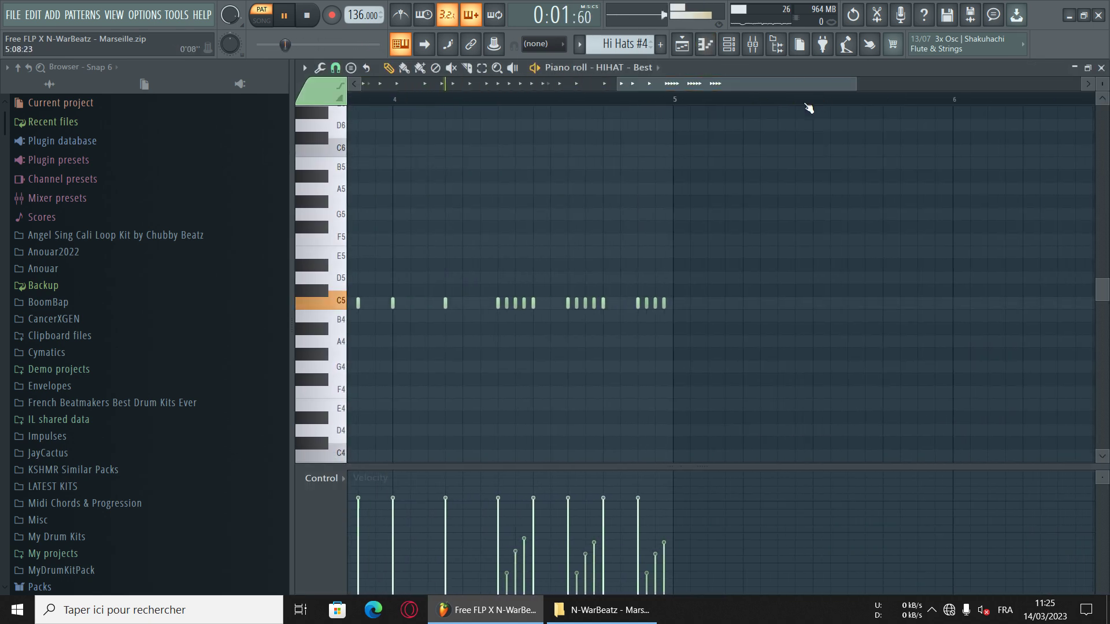
- Inspect the note fine pitch of the closing hi-hat rolls, and return to showing note velocity
{"action": "left_click", "coordinate": [324, 535]}
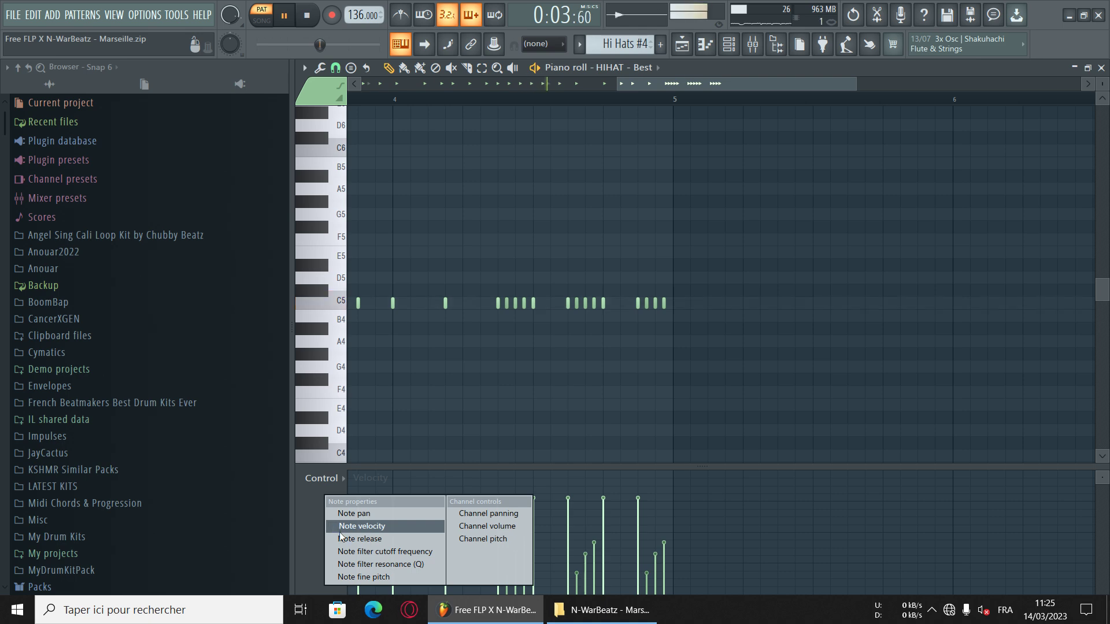
{"action": "left_click", "coordinate": [348, 577]}
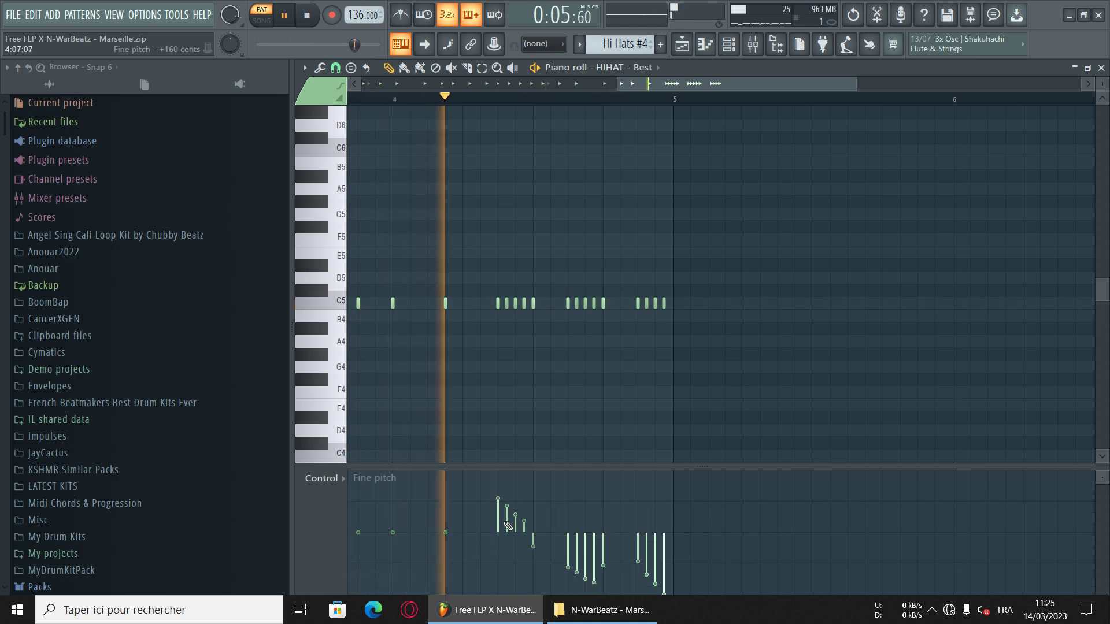
{"action": "left_click", "coordinate": [321, 512]}
{"action": "left_click", "coordinate": [352, 524]}
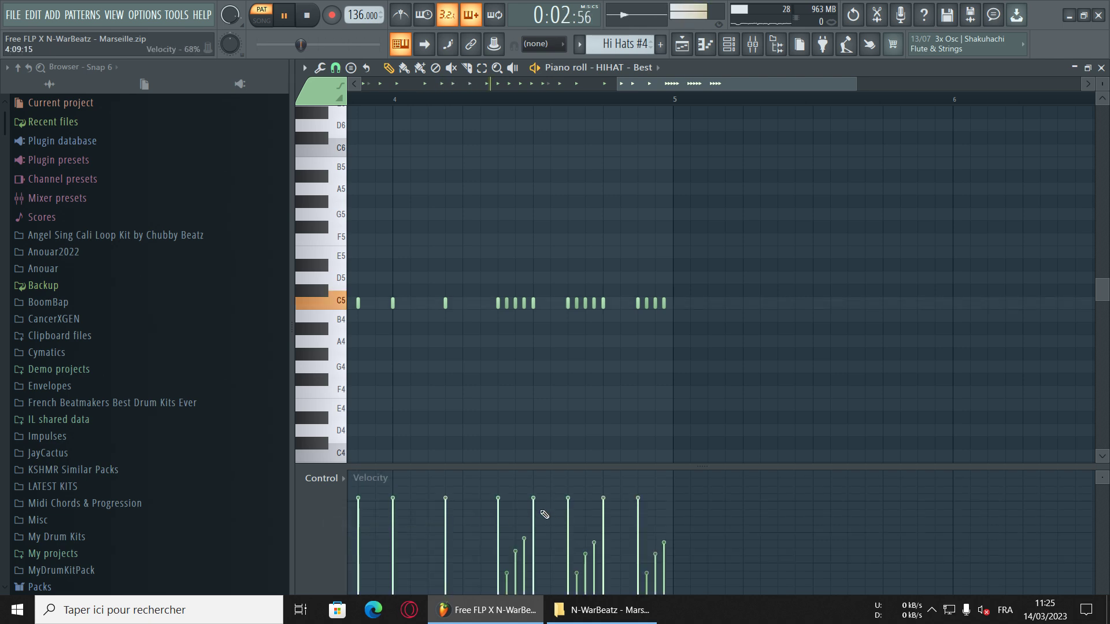
- View the full Hi Hats #4 part in the piano roll, then stop playback and close it
{"action": "left_click_drag", "start_coordinate": [609, 83], "coordinate": [353, 83]}
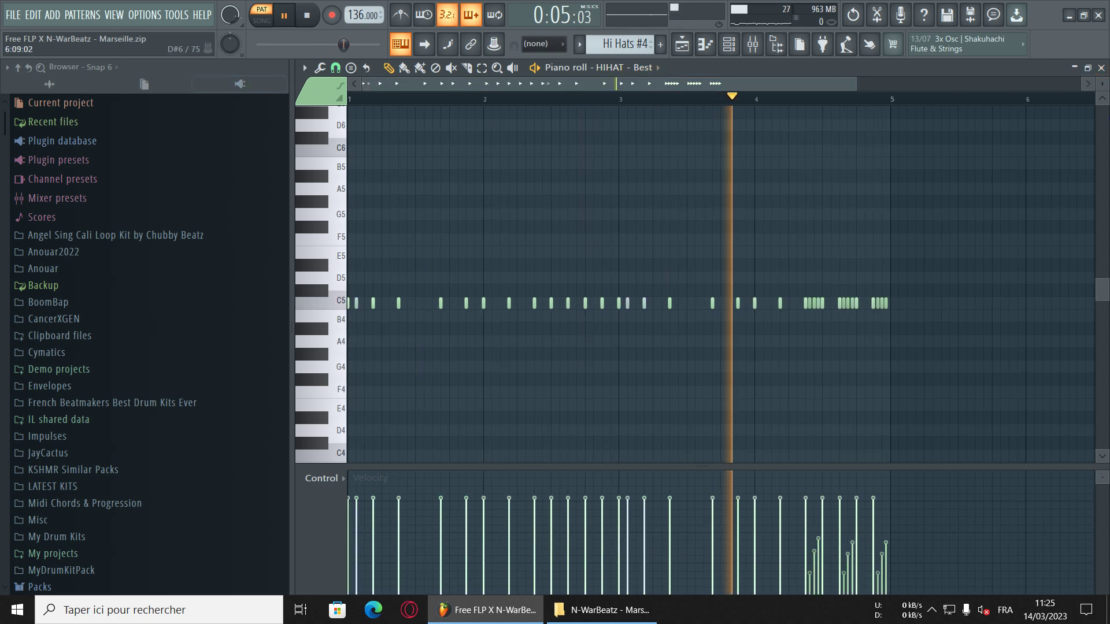
{"action": "left_click", "coordinate": [1102, 67]}
{"action": "key", "text": "space"}
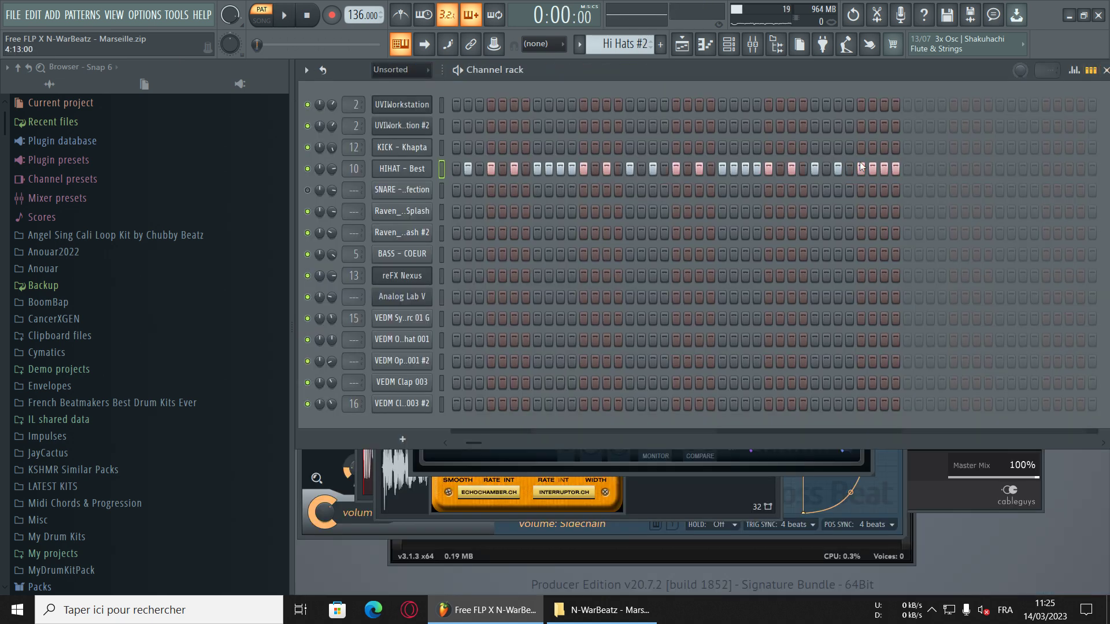
- Play the Hi Hats #2 pattern and view all of its HIHAT - Best notes in the piano roll
{"action": "right_click", "coordinate": [414, 170]}
{"action": "left_click", "coordinate": [456, 167]}
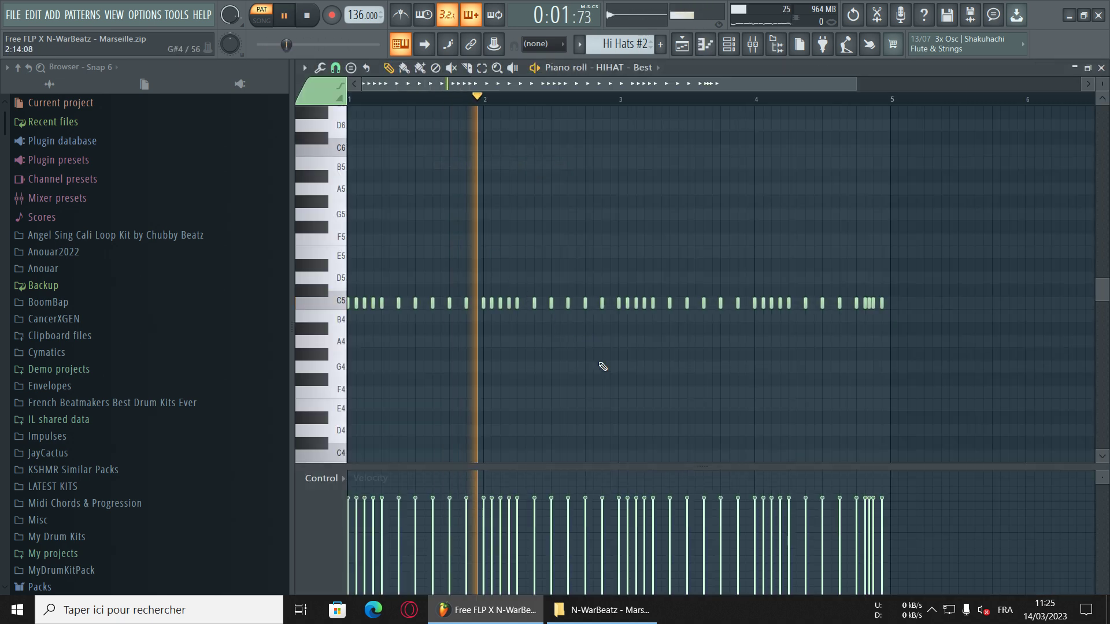
{"action": "left_click_drag", "start_coordinate": [859, 81], "coordinate": [743, 83]}
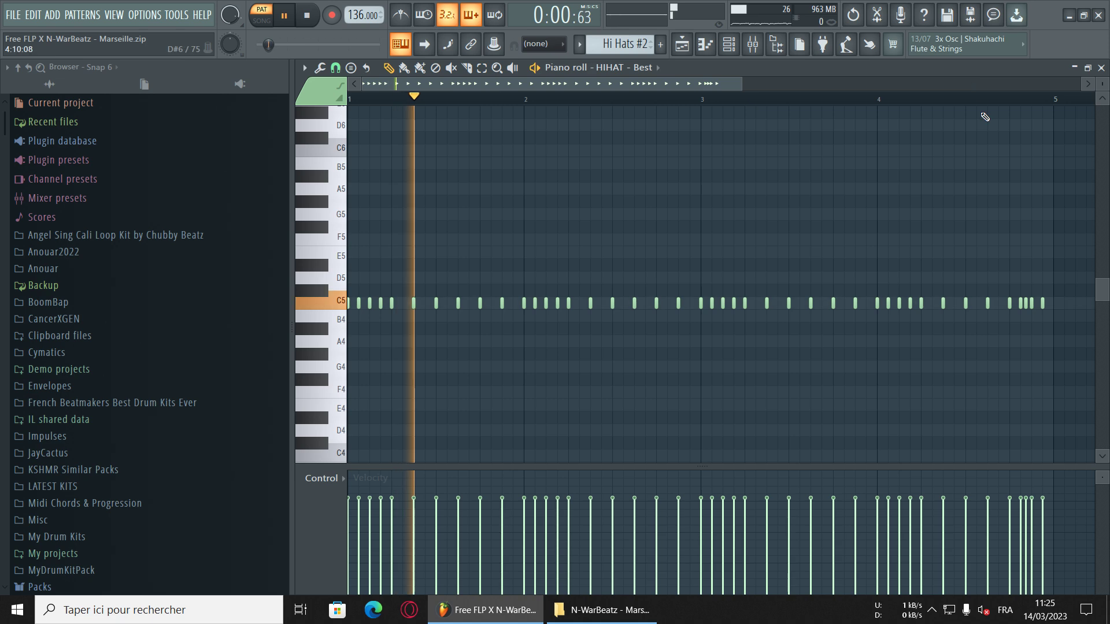
- Inspect the note pan and fine pitch of the Hi Hats #2 part, return to note velocity, and close the stopped piano roll
{"action": "left_click", "coordinate": [321, 478]}
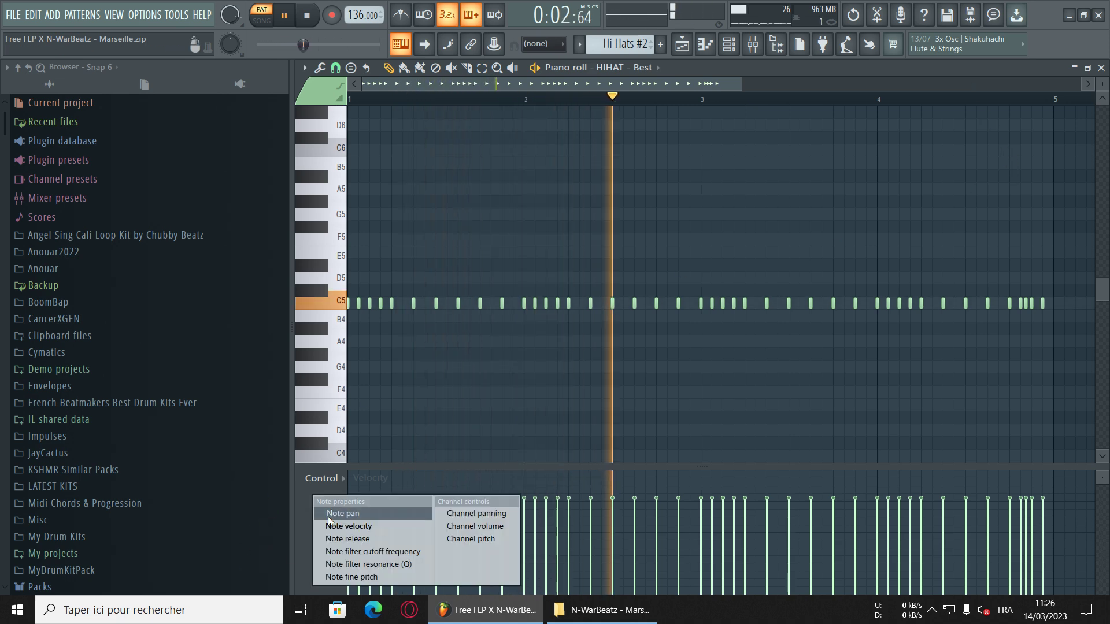
{"action": "left_click", "coordinate": [328, 516]}
{"action": "left_click", "coordinate": [310, 516]}
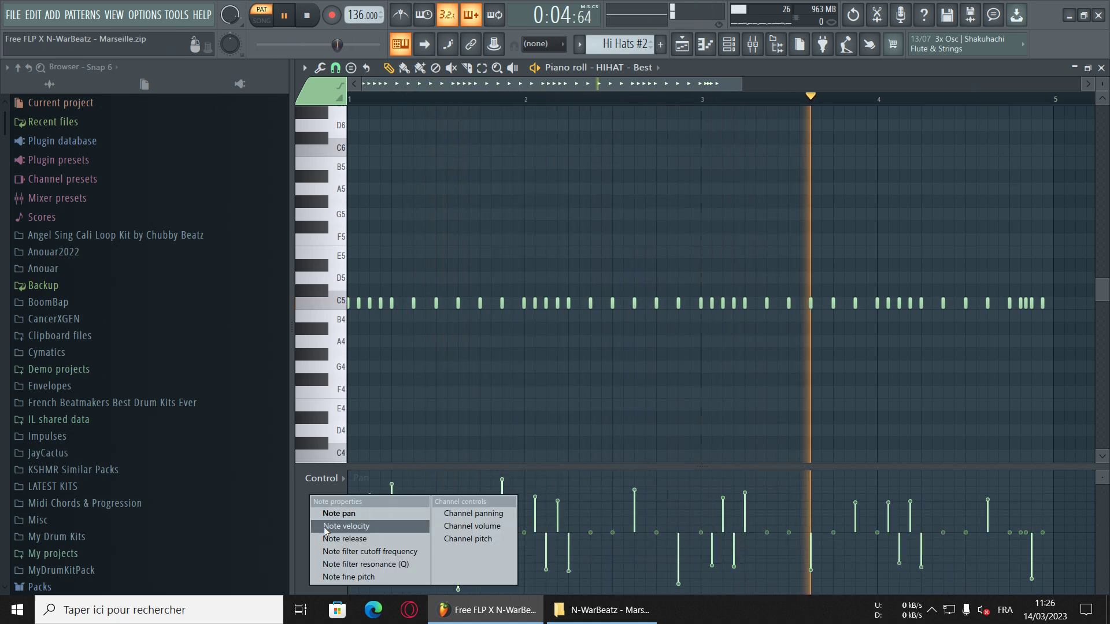
{"action": "left_click", "coordinate": [344, 573]}
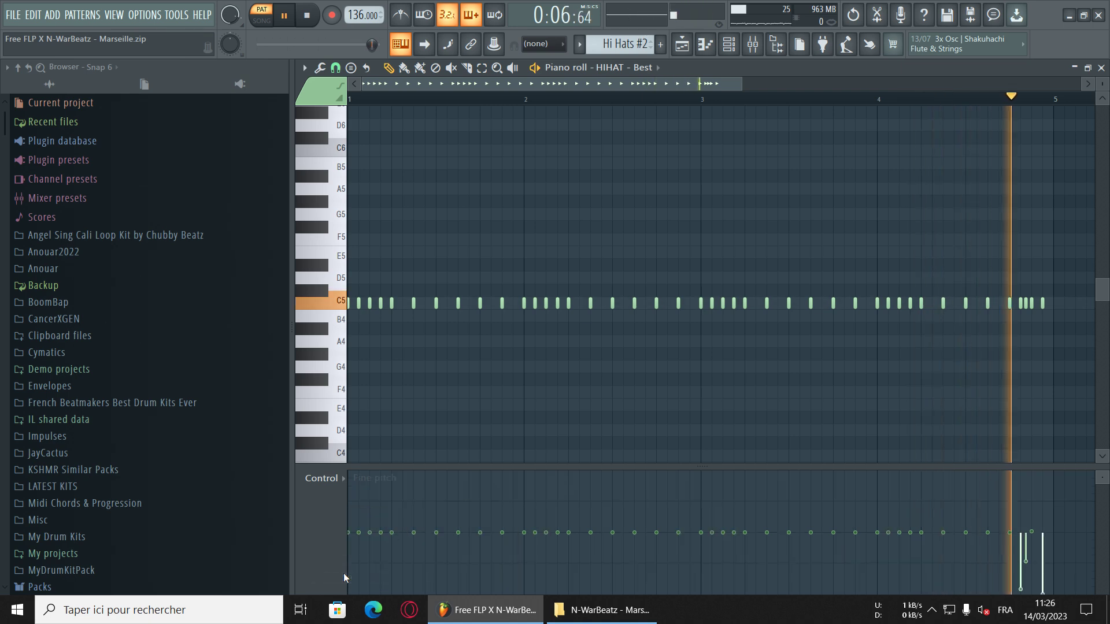
{"action": "left_click", "coordinate": [329, 510]}
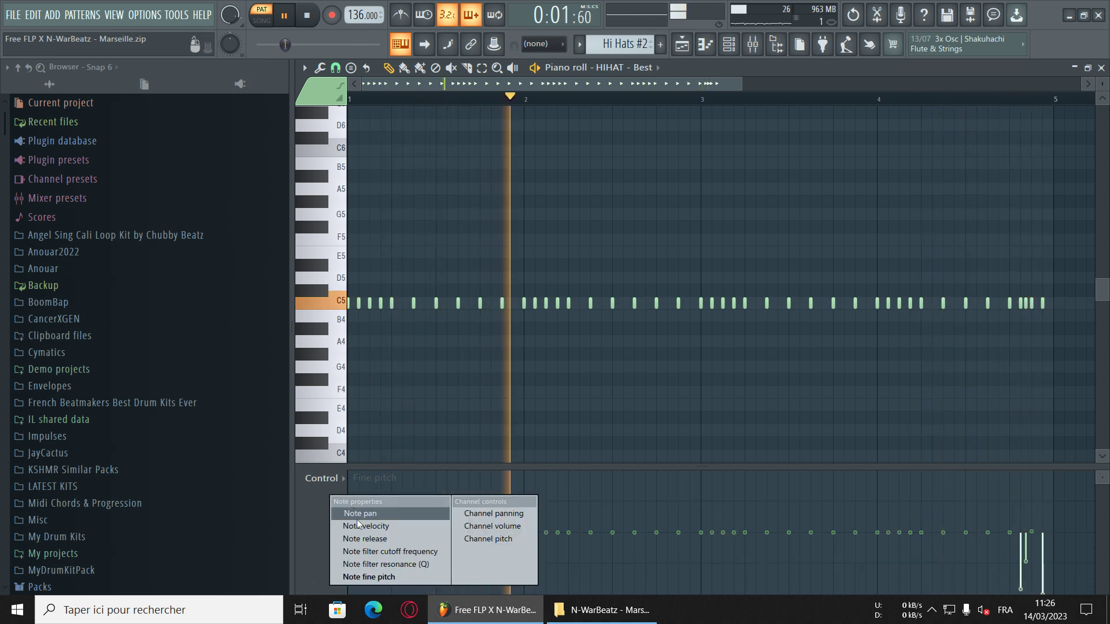
{"action": "left_click", "coordinate": [333, 516]}
{"action": "key", "text": "space"}
{"action": "left_click", "coordinate": [1102, 68]}
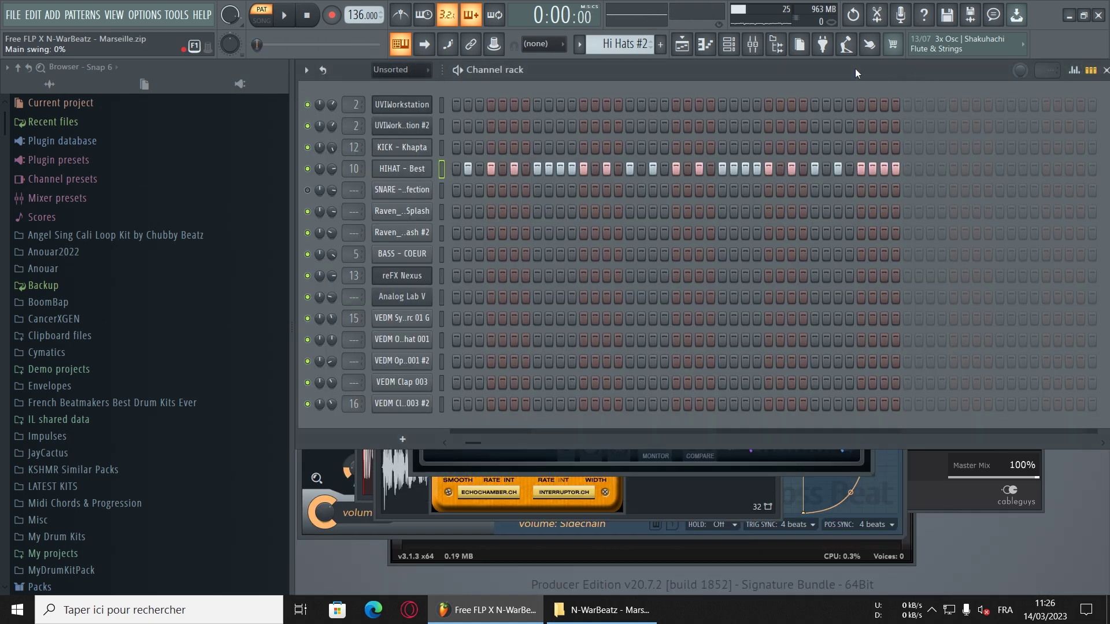
- Switch to Pattern 17 and examine the reFX Nexus instrument with its Fruity parametric EQ 2 and Volcano 2 mixer effects
{"action": "key", "text": "KP_Add"}
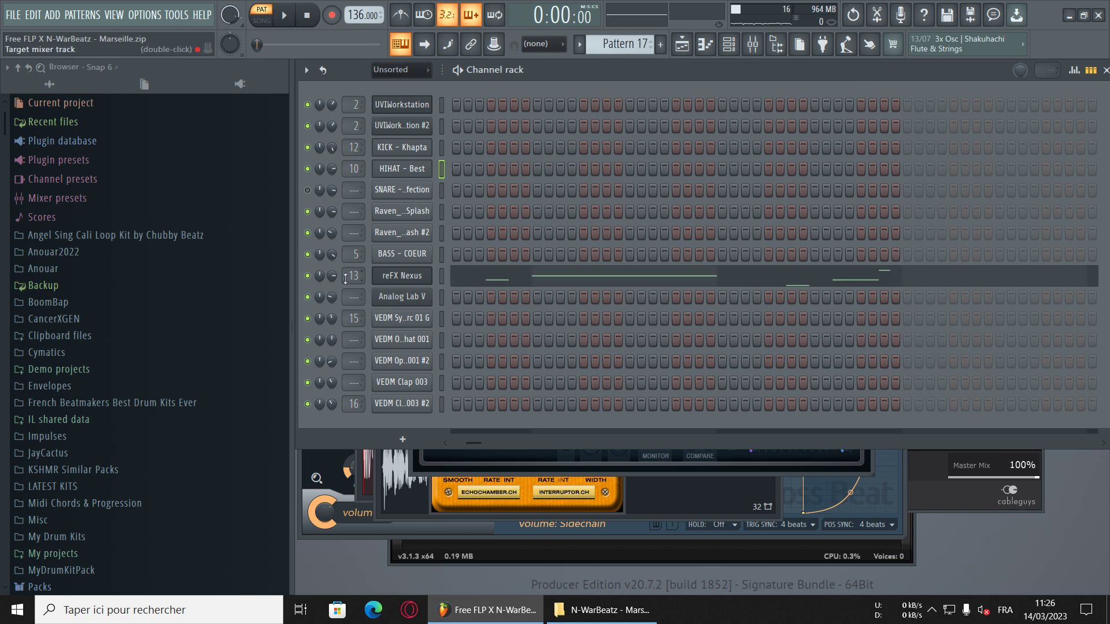
{"action": "left_click", "coordinate": [417, 277]}
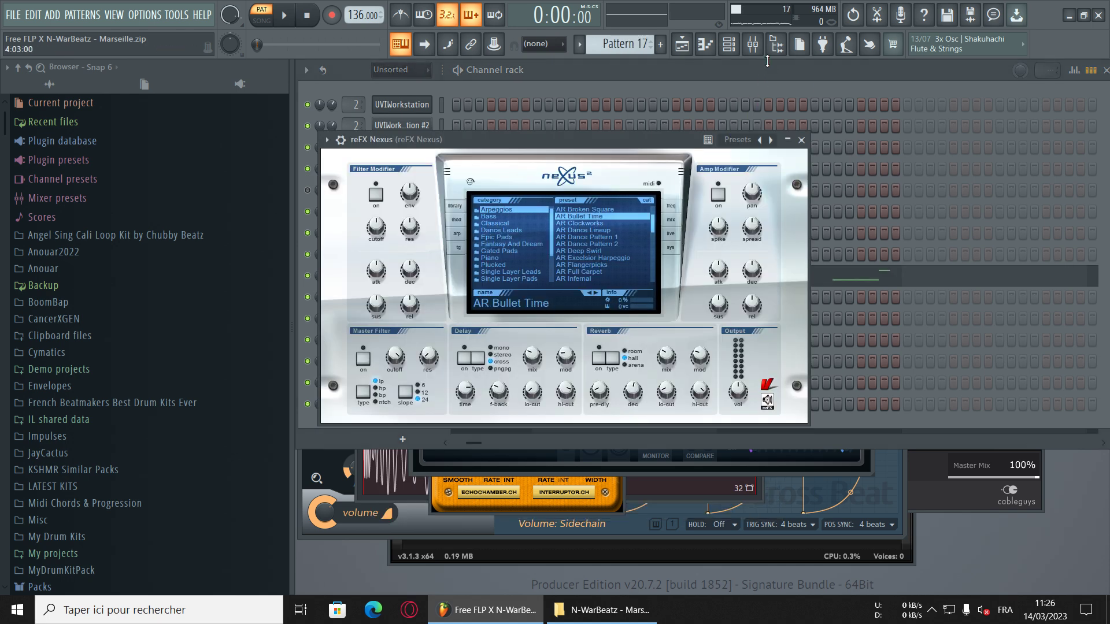
{"action": "key", "text": "F9"}
{"action": "left_click", "coordinate": [1009, 115]}
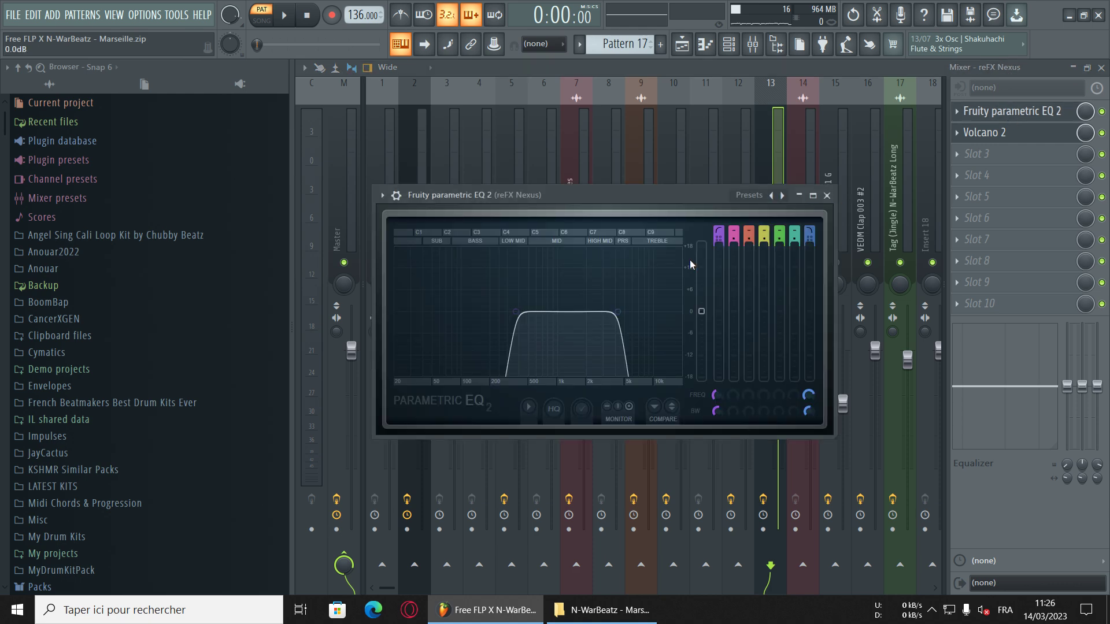
{"action": "left_click", "coordinate": [1007, 139]}
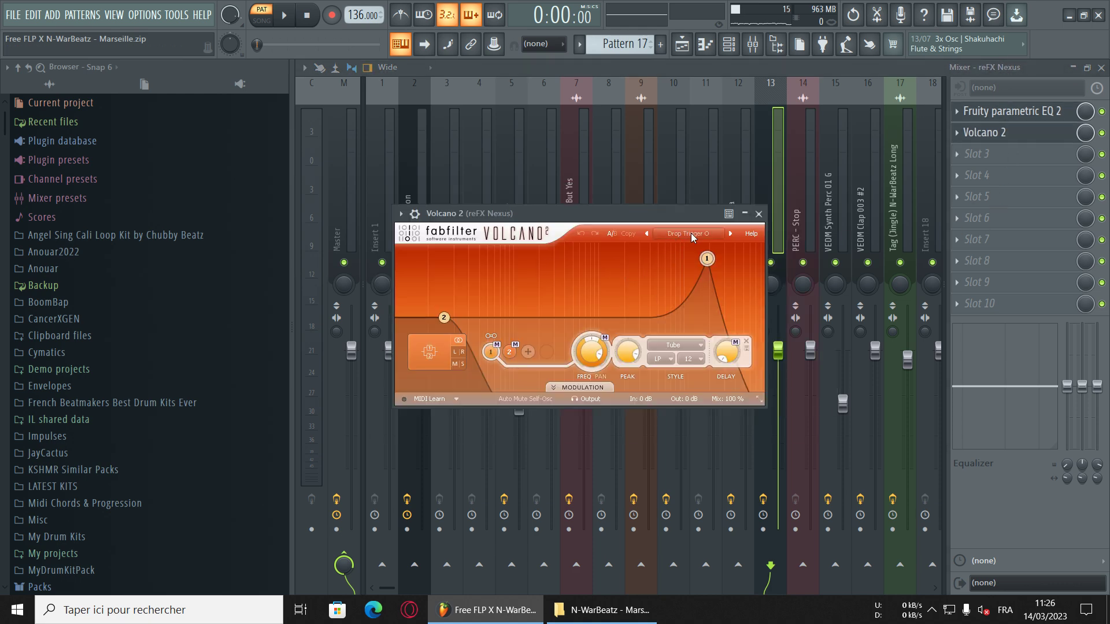
{"action": "left_click", "coordinate": [1102, 69]}
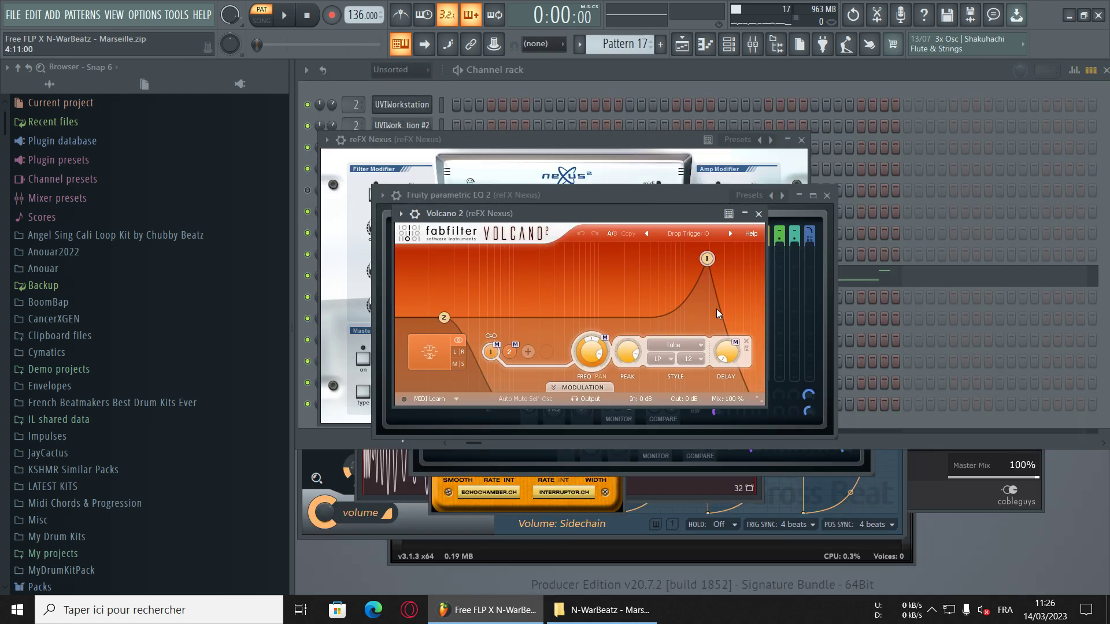
- Play Pattern 17 and view its full reFX Nexus melody in the piano roll, then stop playback
{"action": "left_click", "coordinate": [863, 282]}
{"action": "key", "text": "space"}
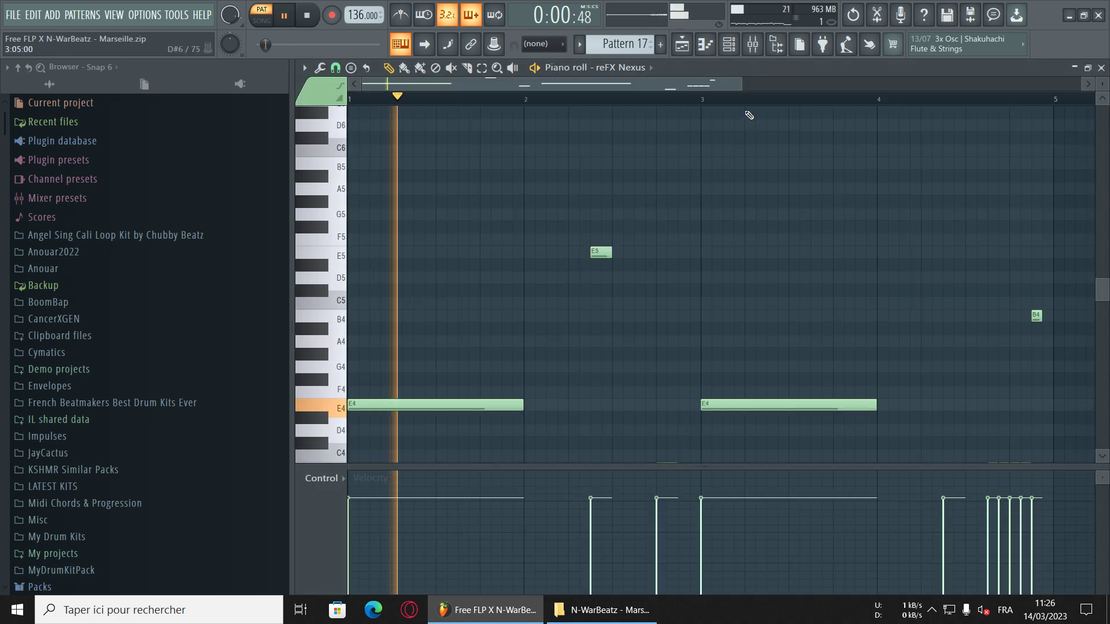
{"action": "scroll", "coordinate": [838, 174], "scroll_direction": "down", "scroll_amount": 2, "text": "ctrl"}
{"action": "scroll", "coordinate": [930, 195], "scroll_direction": "down", "scroll_amount": 1}
{"action": "scroll", "coordinate": [929, 194], "scroll_direction": "down", "scroll_amount": 3}
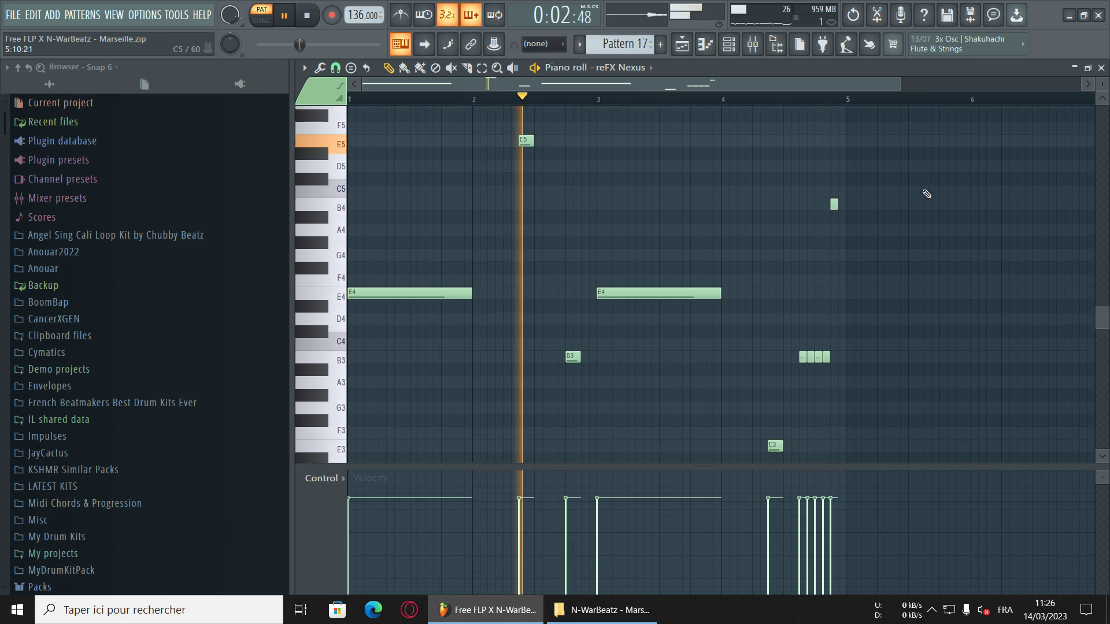
{"action": "left_click_drag", "start_coordinate": [1105, 322], "coordinate": [1104, 322]}
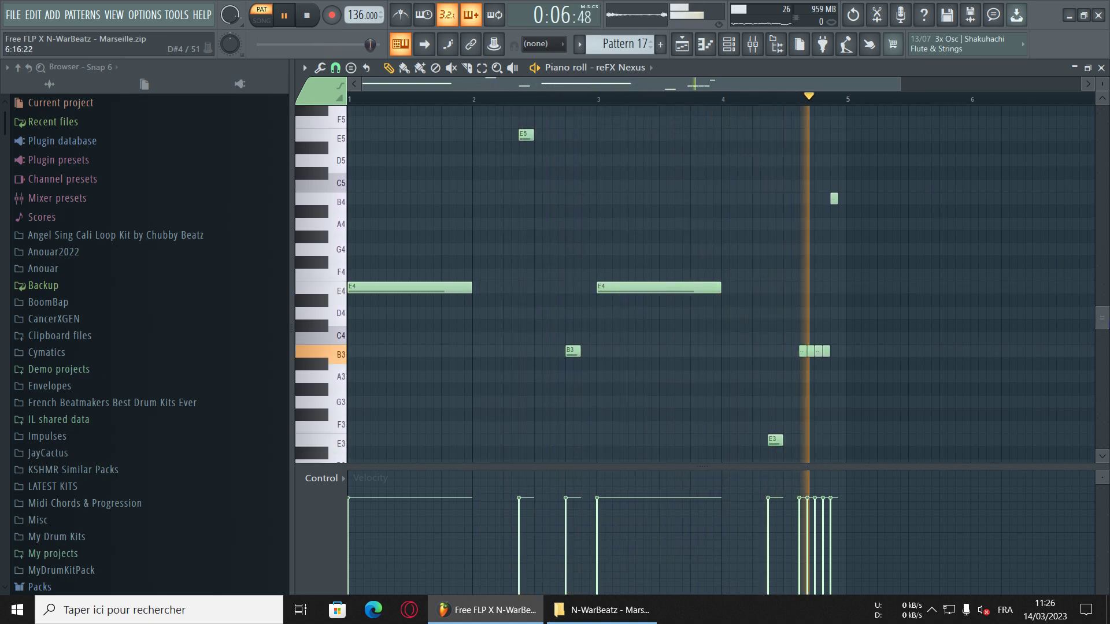
{"action": "left_click_drag", "start_coordinate": [898, 80], "coordinate": [887, 81]}
{"action": "left_click_drag", "start_coordinate": [1105, 319], "coordinate": [1106, 324]}
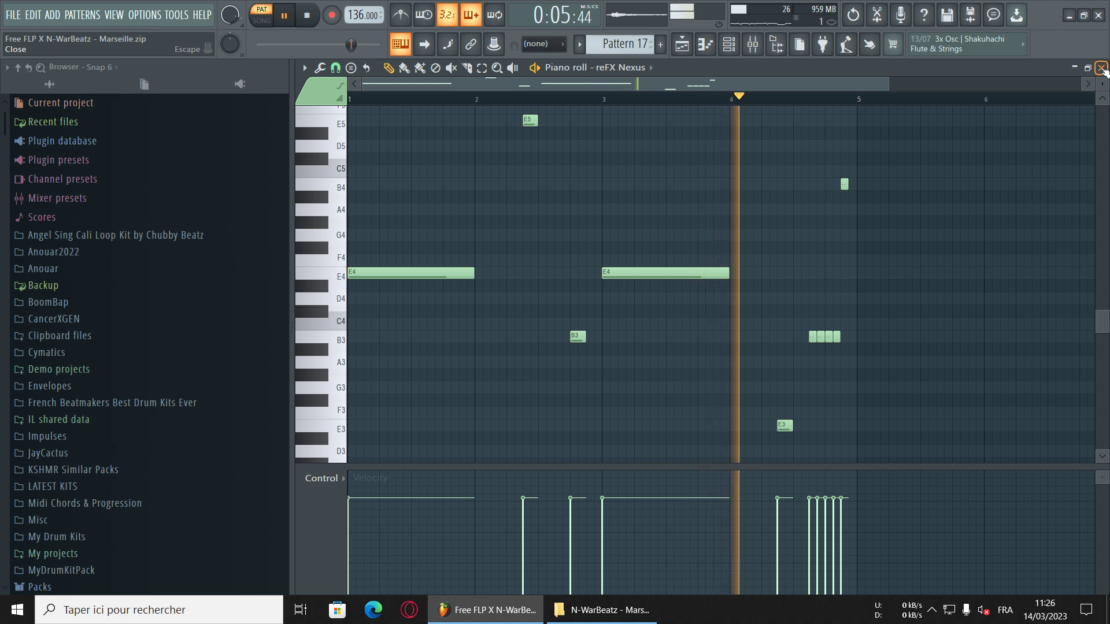
{"action": "key", "text": "space"}
- Switch to Pattern 18, bring its reFX Nexus notes into view, and play it through before stopping
{"action": "key", "text": "KP_Add"}
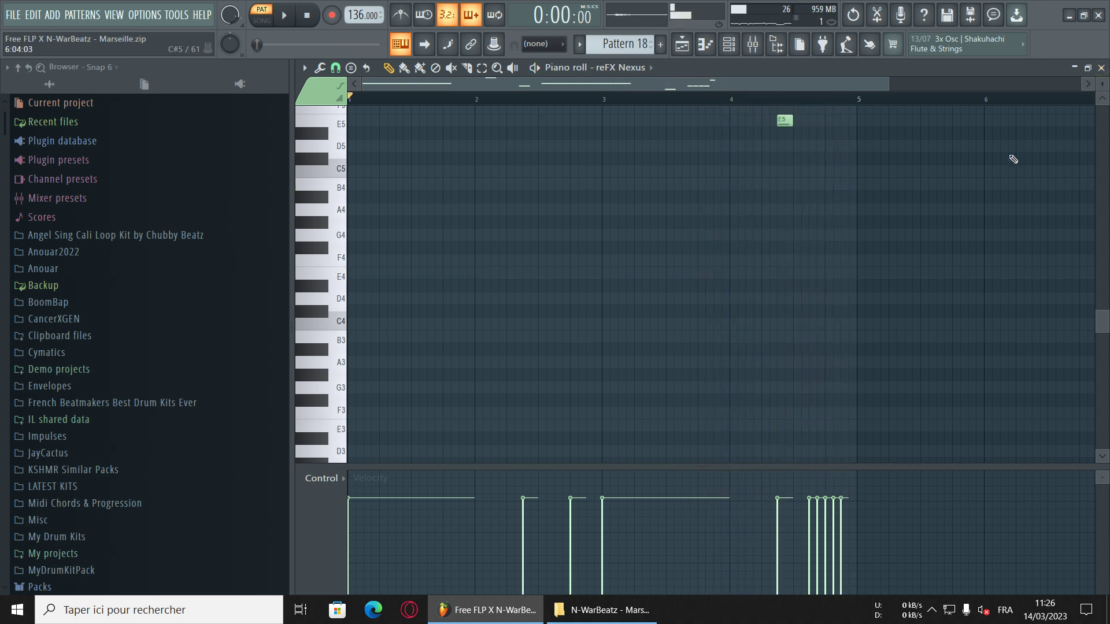
{"action": "scroll", "coordinate": [950, 298], "scroll_direction": "up", "scroll_amount": 6}
{"action": "scroll", "coordinate": [962, 300], "scroll_direction": "down", "scroll_amount": 1}
{"action": "key", "text": "space"}
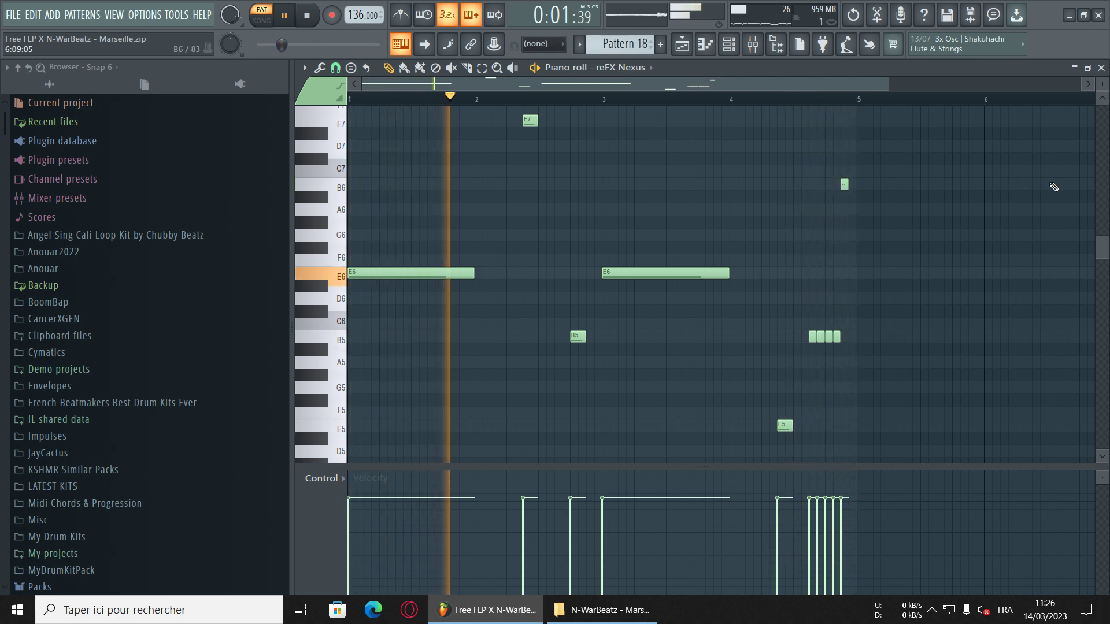
{"action": "key", "text": "space"}
- Switch to Pattern 19, play it and look over its reFX Nexus notes, then stop playback
{"action": "key", "text": "KP_Add"}
{"action": "key", "text": "space"}
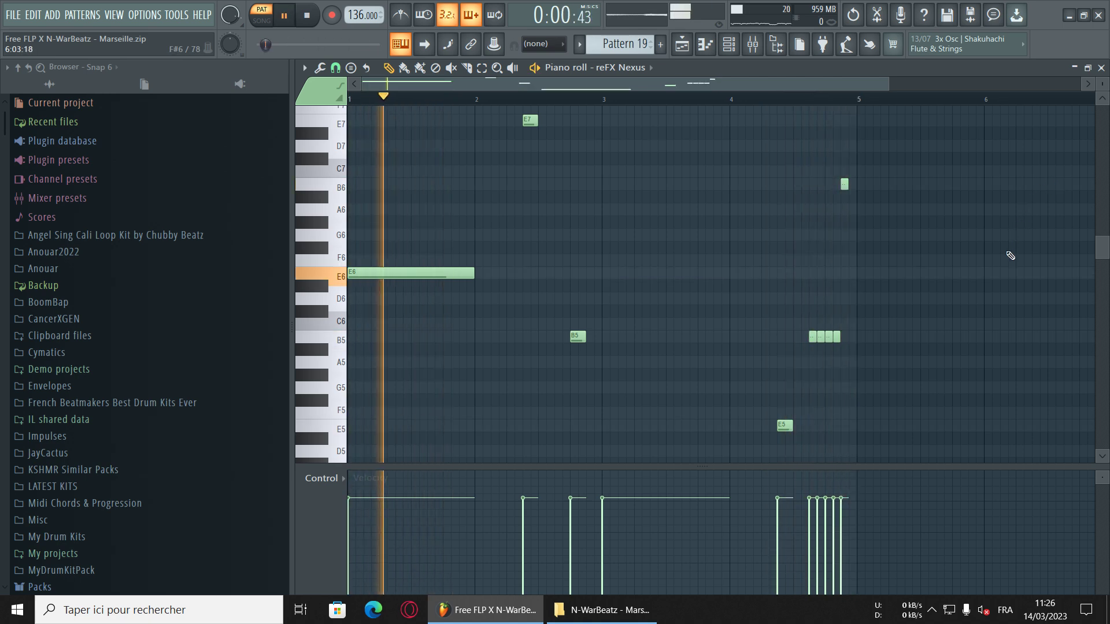
{"action": "scroll", "coordinate": [943, 250], "scroll_direction": "up", "scroll_amount": 2}
{"action": "mouse_move", "coordinate": [1106, 236]}
{"action": "left_mouse_down"}
{"action": "mouse_move", "coordinate": [1105, 311]}
{"action": "mouse_move", "coordinate": [1102, 241]}
{"action": "mouse_move", "coordinate": [1102, 255]}
{"action": "left_mouse_up"}
{"action": "key", "text": "space"}
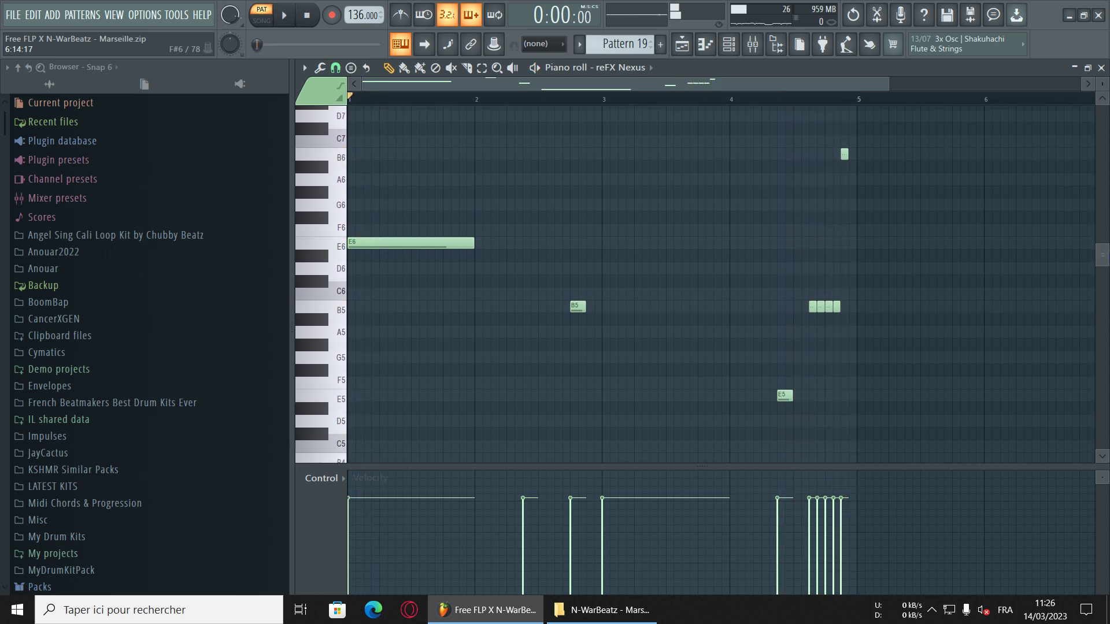
- Play Pattern 20 and look over its high and low reFX Nexus notes, then stop playback
{"action": "mouse_move", "coordinate": [1106, 259]}
{"action": "left_mouse_down"}
{"action": "mouse_move", "coordinate": [1105, 232]}
{"action": "mouse_move", "coordinate": [1105, 275]}
{"action": "mouse_move", "coordinate": [1107, 227]}
{"action": "mouse_move", "coordinate": [1106, 260]}
{"action": "left_mouse_up"}
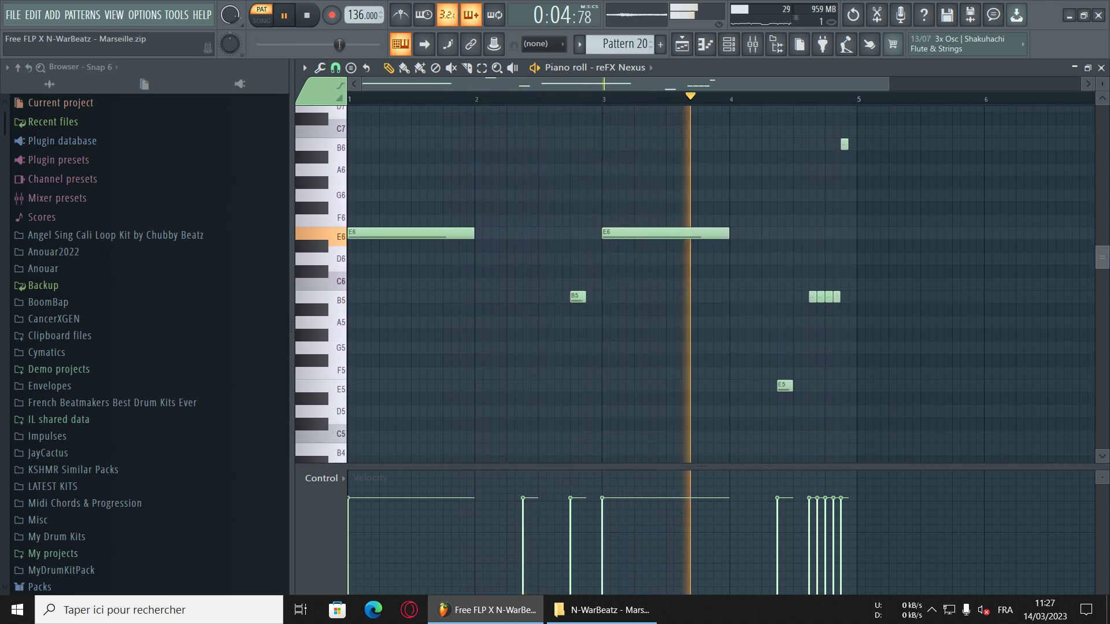
{"action": "scroll", "coordinate": [721, 284], "scroll_direction": "up", "scroll_amount": 2}
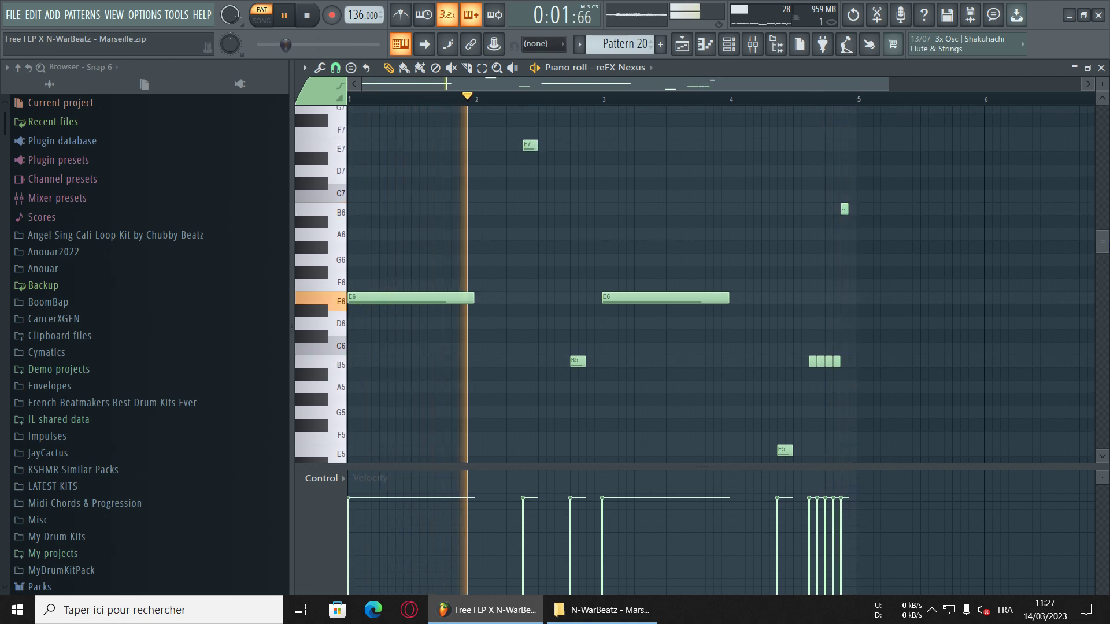
{"action": "key", "text": "space"}
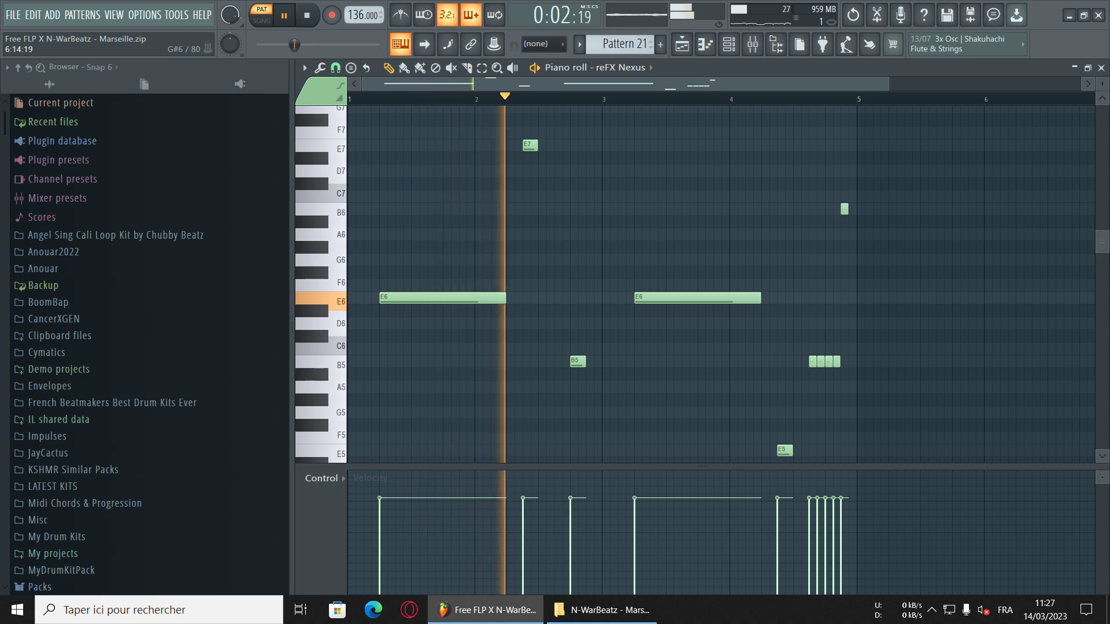
- Look over the shifted long notes and remaining reFX Nexus notes of Pattern 21 during playback, then stop it
{"action": "scroll", "coordinate": [721, 284], "scroll_direction": "down", "scroll_amount": 2}
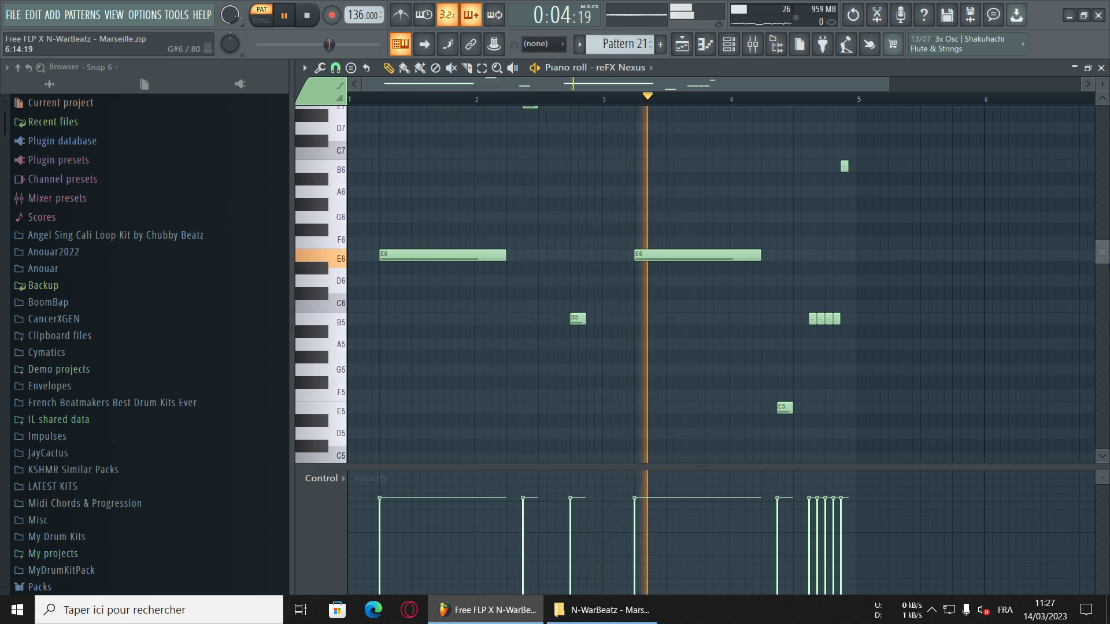
{"action": "left_click_drag", "start_coordinate": [1107, 263], "coordinate": [1107, 265]}
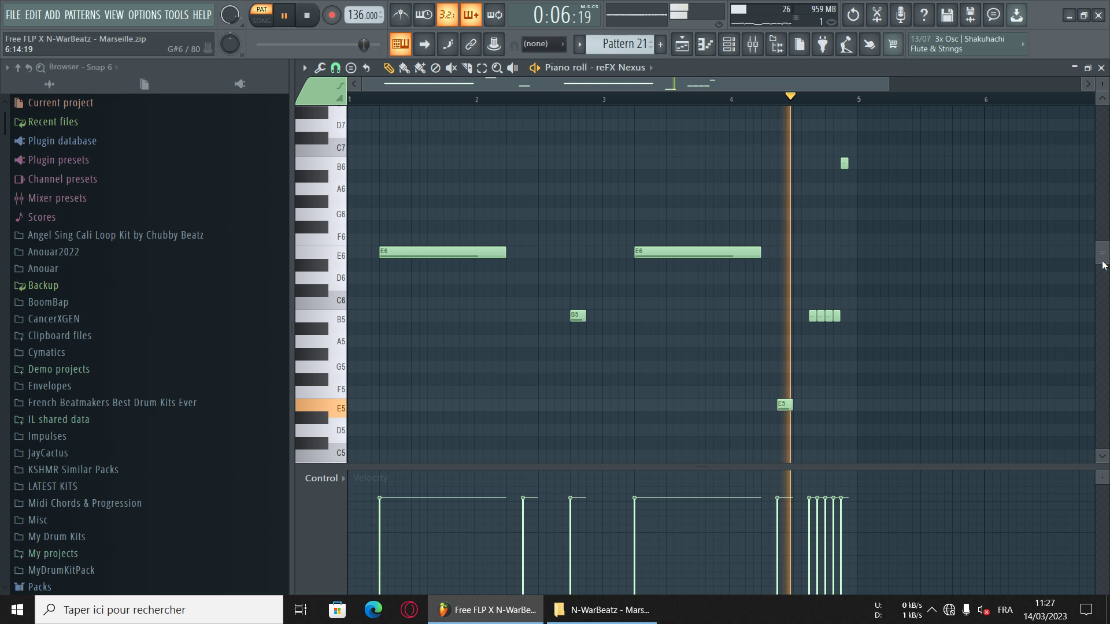
{"action": "scroll", "coordinate": [1052, 283], "scroll_direction": "up", "scroll_amount": 4}
{"action": "key", "text": "space"}
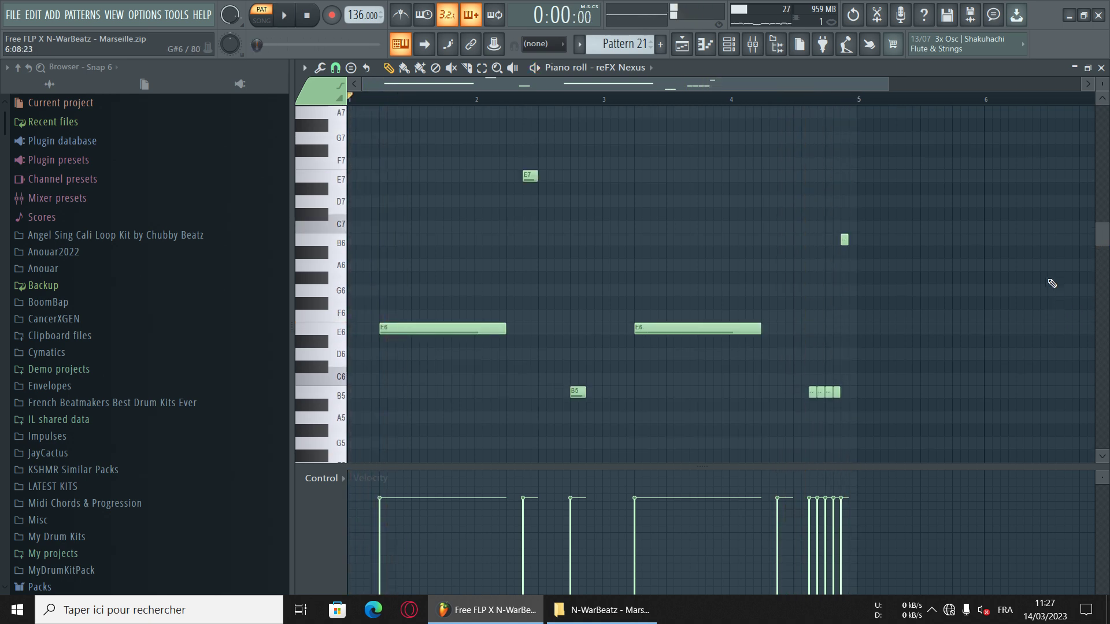
- Switch to Pattern 22, play it and view the Analog Lab V chords in the piano roll, then close it and stop playback
{"action": "key", "text": "KP_Add"}
{"action": "left_click", "coordinate": [1100, 69]}
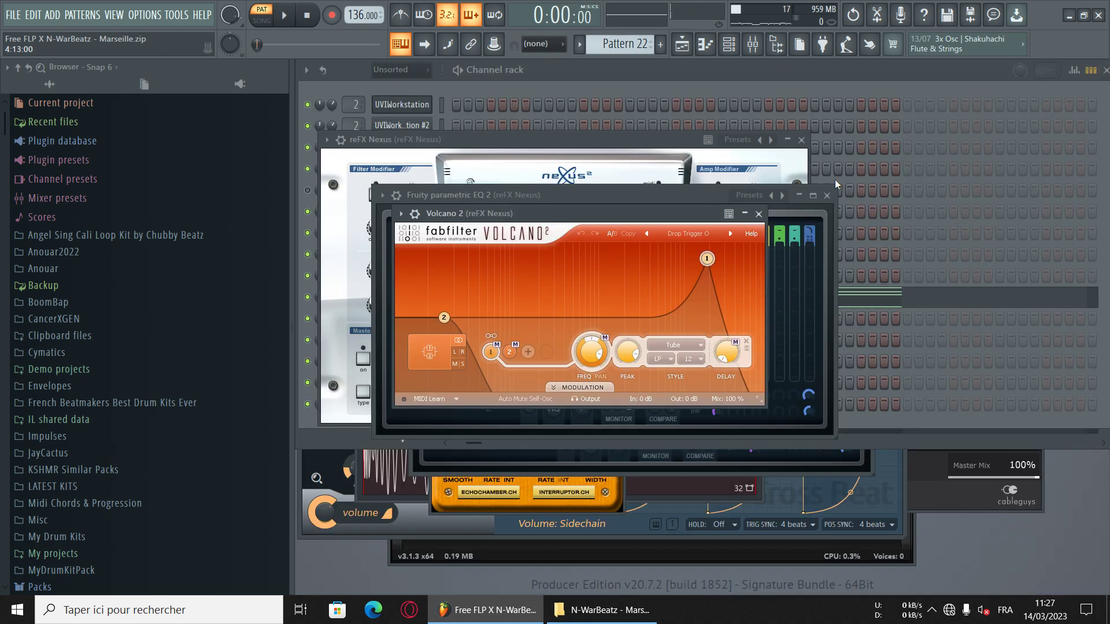
{"action": "left_click", "coordinate": [748, 72]}
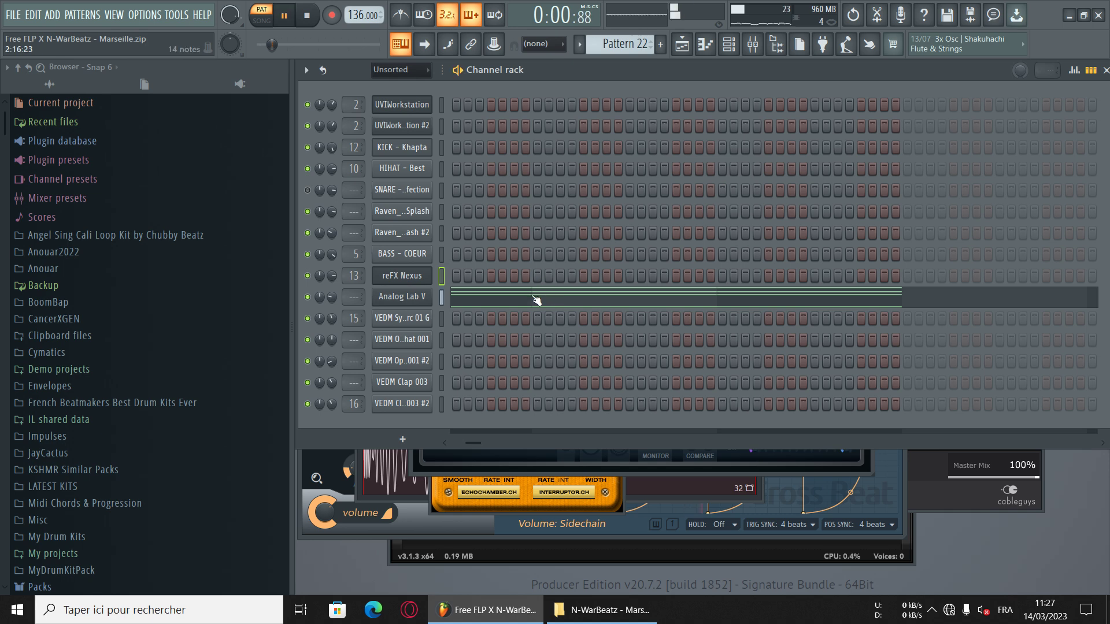
{"action": "left_click", "coordinate": [537, 300]}
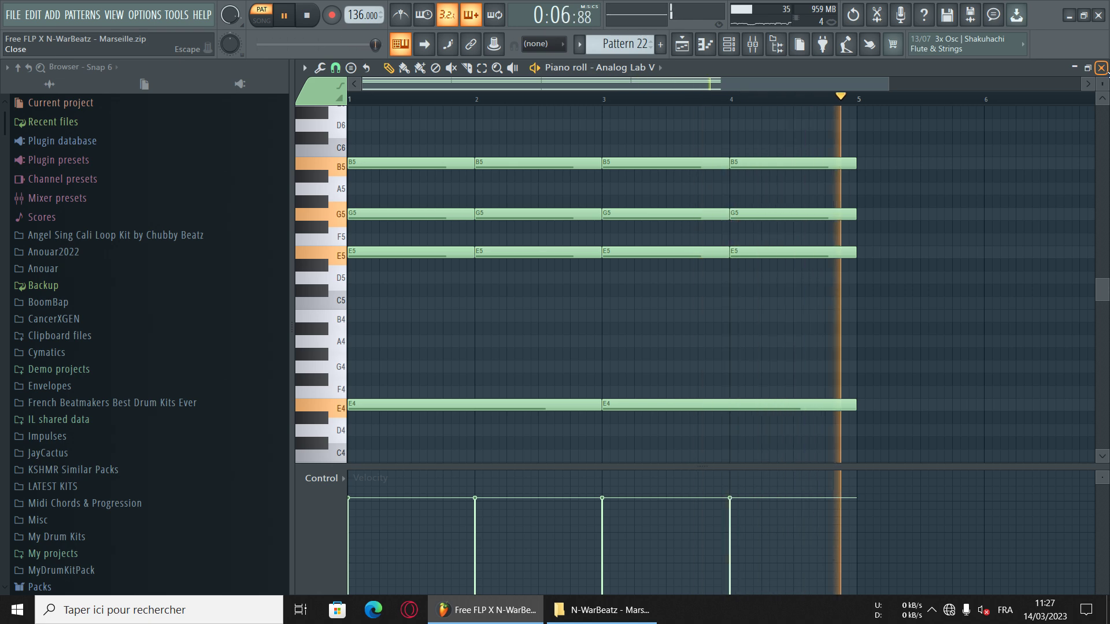
{"action": "left_click", "coordinate": [1102, 67]}
{"action": "key", "text": "space"}
- Switch to Pattern 23, show its first steps, and open the VEDM Synth Perc 01 G sample to examine and play it
{"action": "left_click", "coordinate": [579, 45]}
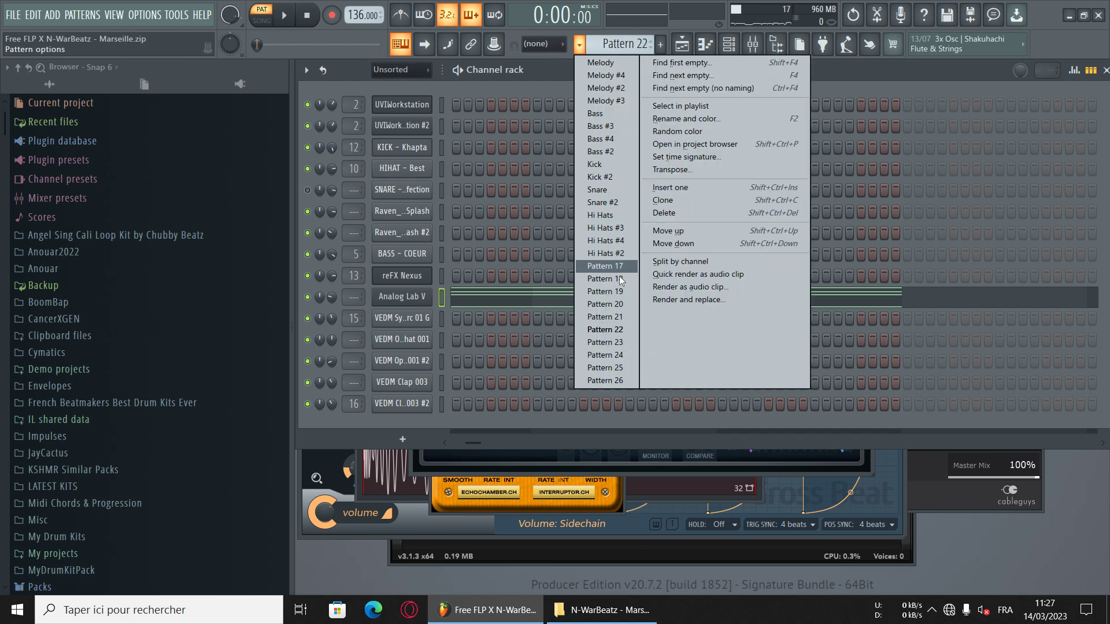
{"action": "left_click", "coordinate": [624, 341]}
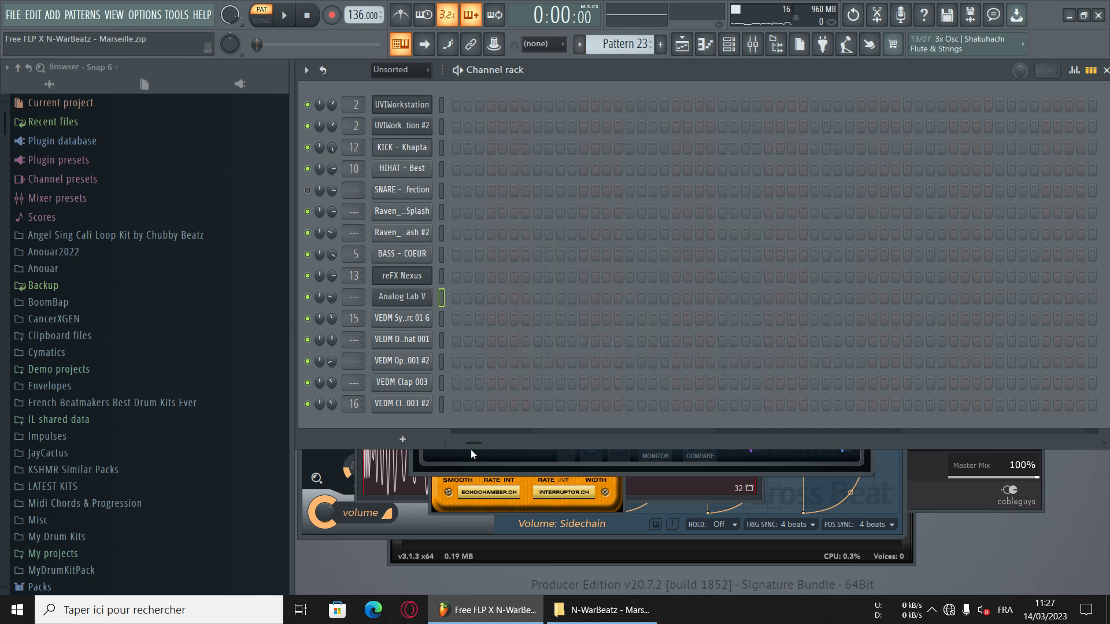
{"action": "left_click_drag", "start_coordinate": [452, 443], "coordinate": [621, 363]}
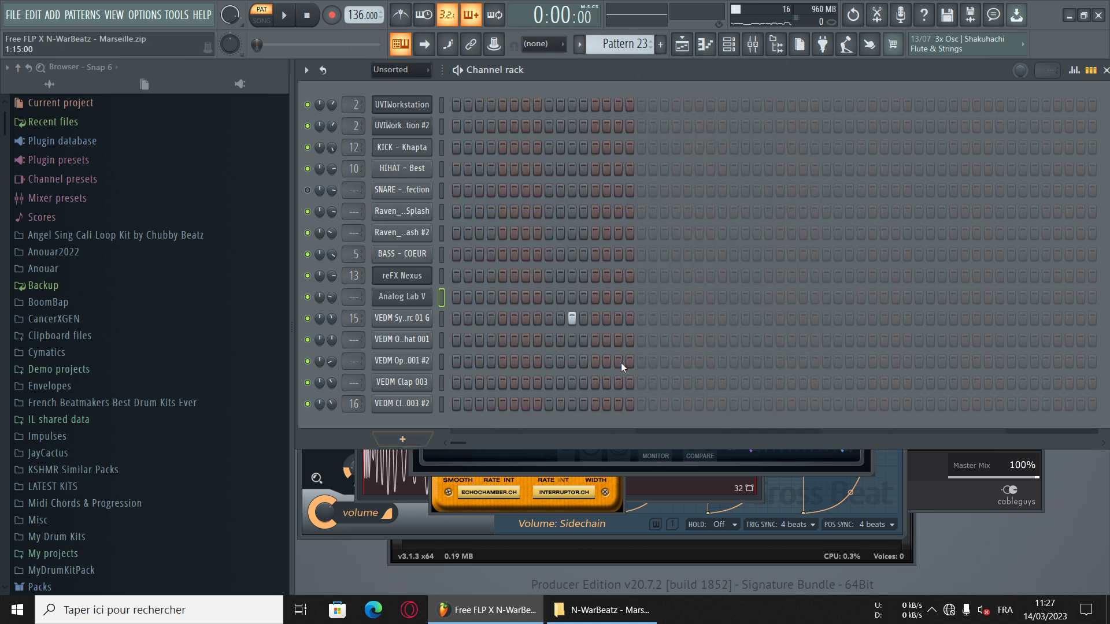
{"action": "left_click", "coordinate": [417, 319]}
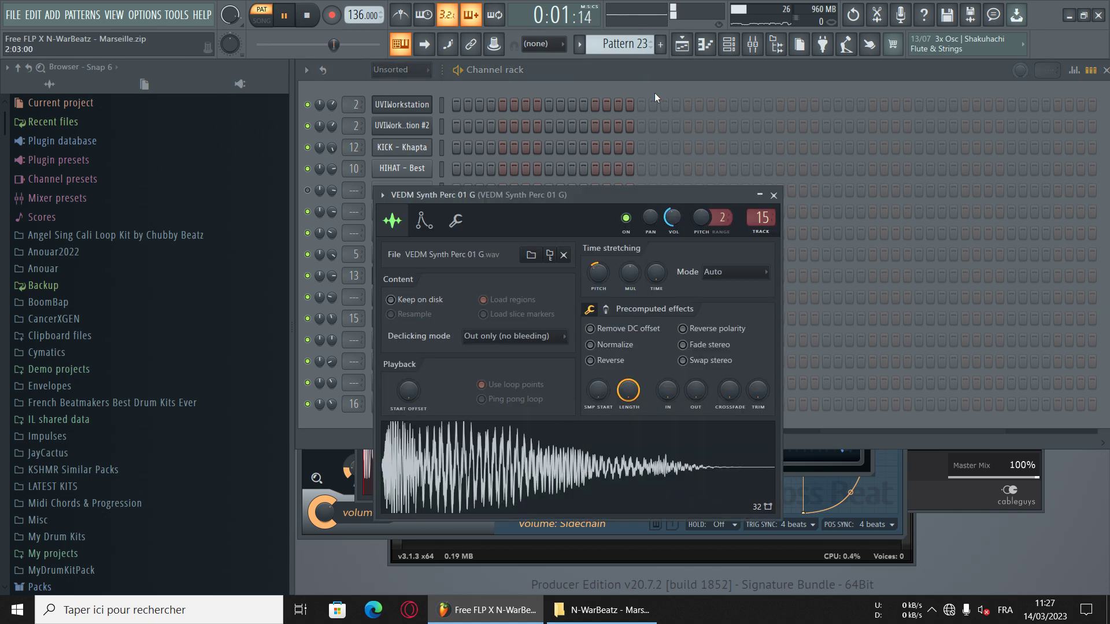
- Inspect the ValhallaVintageVerb and Fruity parametric EQ 2 settings on the VEDM Synth Perc 01 G mixer track, then close the mixer and stop playback
{"action": "left_click", "coordinate": [487, 314]}
{"action": "left_click", "coordinate": [419, 320]}
{"action": "left_click", "coordinate": [419, 320]}
{"action": "left_click", "coordinate": [755, 46]}
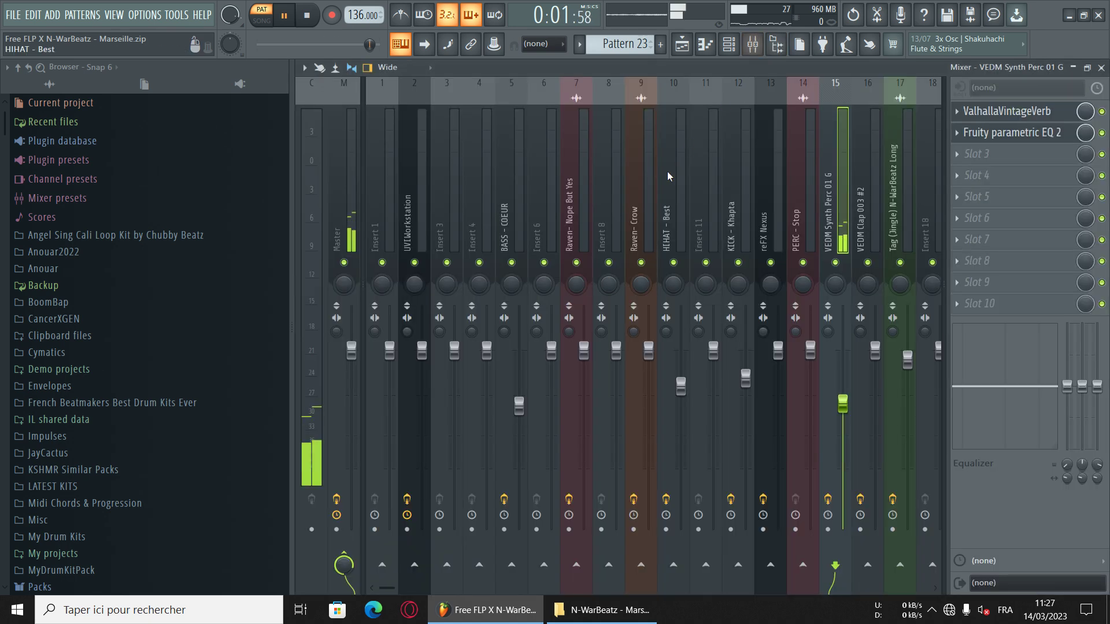
{"action": "left_click", "coordinate": [1021, 110]}
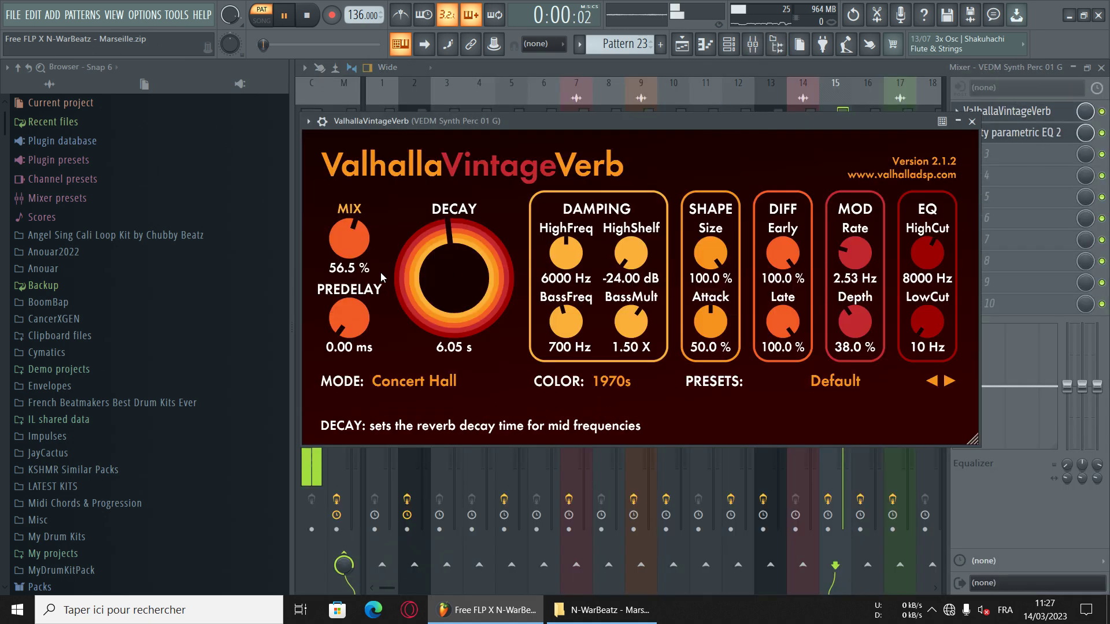
{"action": "left_click", "coordinate": [1032, 133]}
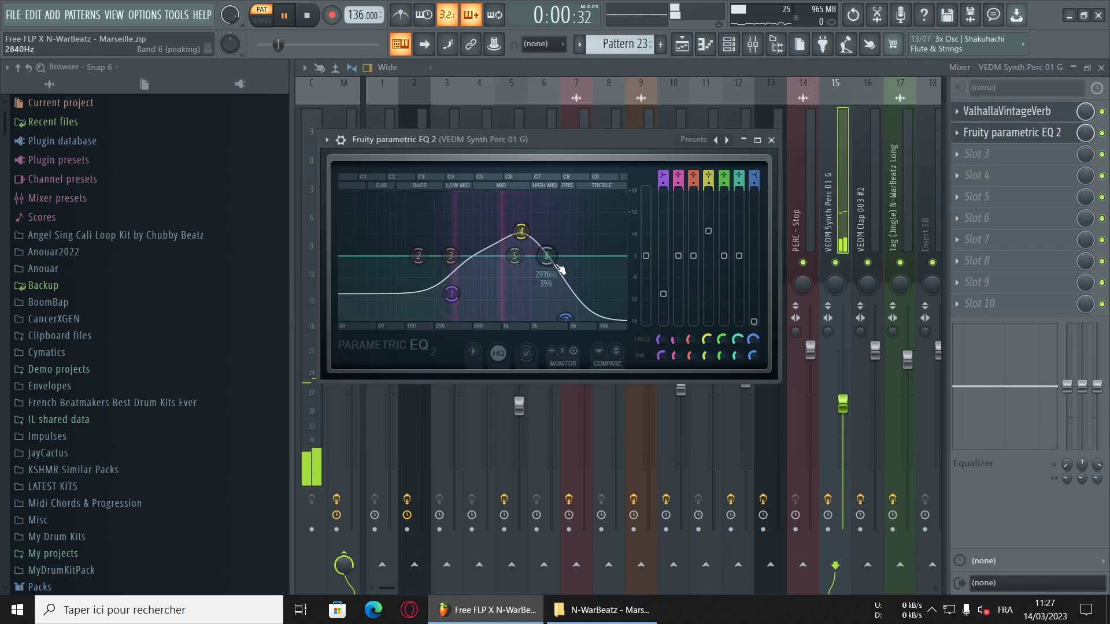
{"action": "left_click", "coordinate": [1103, 69]}
{"action": "left_click", "coordinate": [840, 74]}
{"action": "key", "text": "space"}
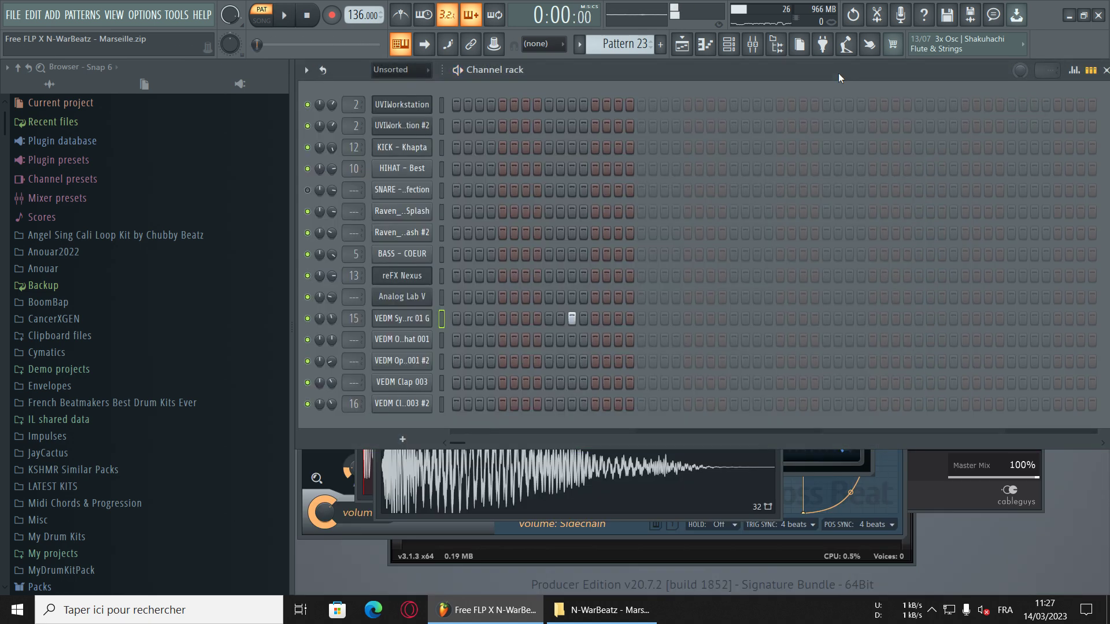
- Play Pattern 24, examine the VEDM Clap 003 #2 sample and its mixer track's ValhallaVintageVerb settings, then close them and stop playback
{"action": "key", "text": "KP_Add"}
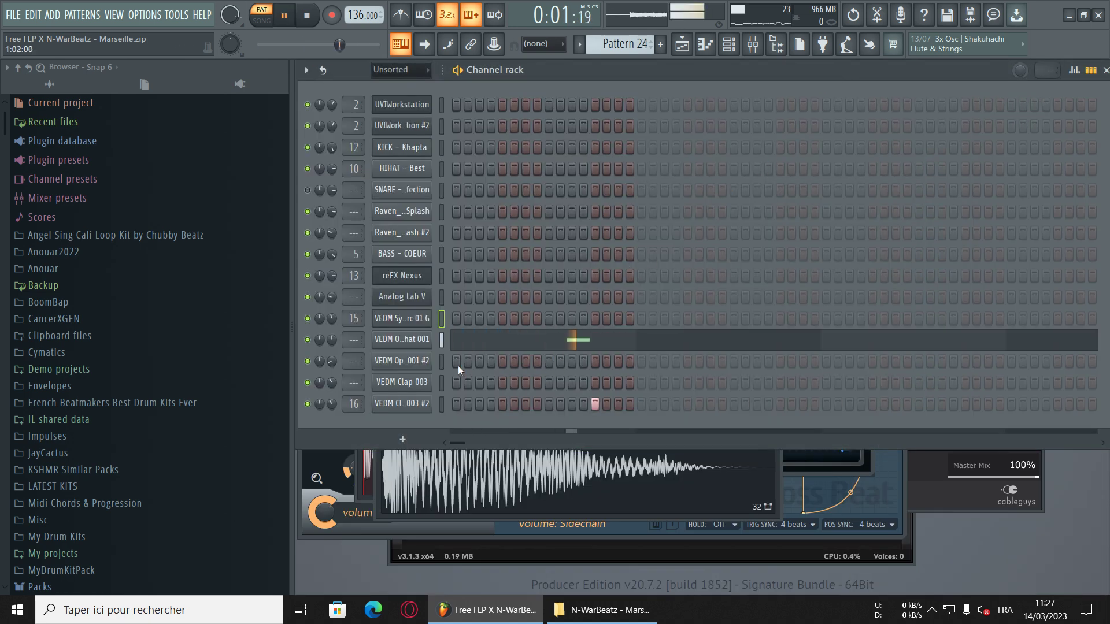
{"action": "left_click", "coordinate": [407, 404]}
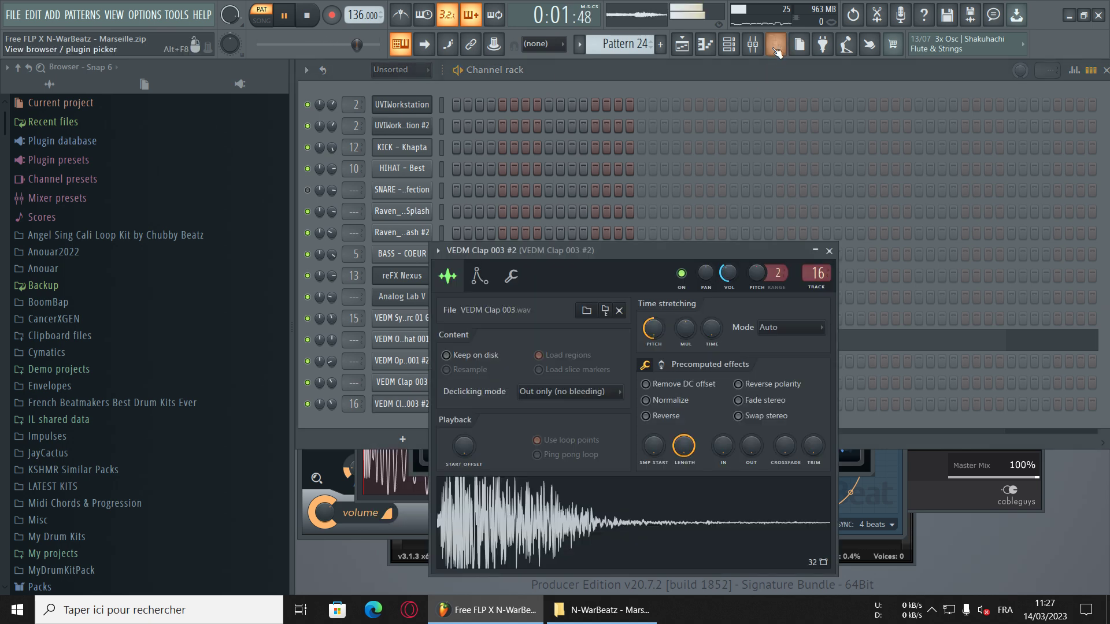
{"action": "left_click", "coordinate": [754, 47]}
{"action": "left_click", "coordinate": [994, 113]}
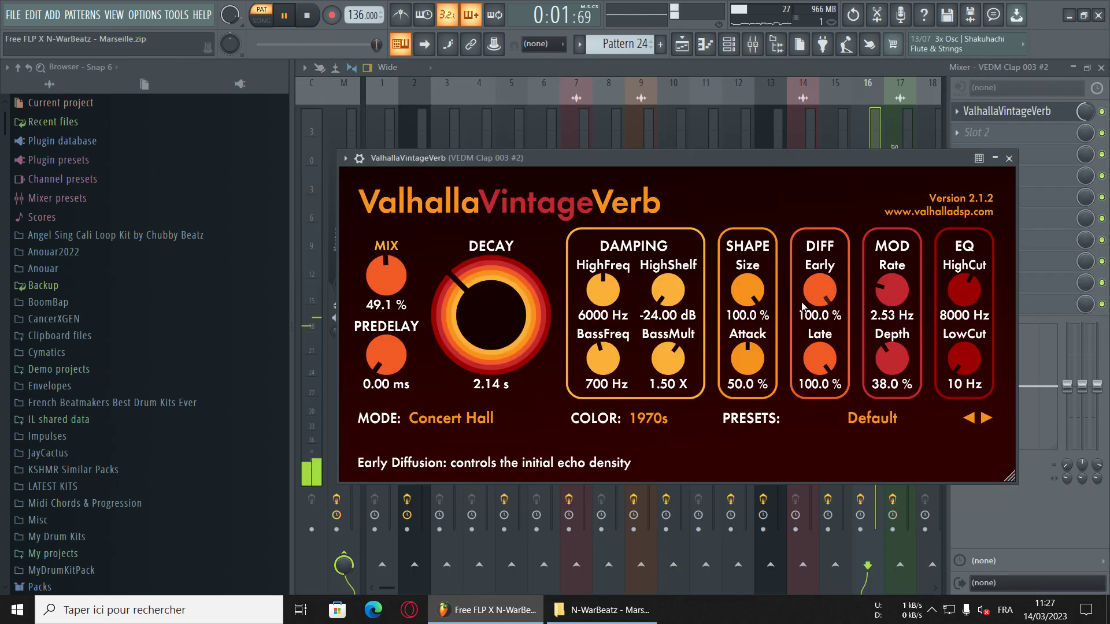
{"action": "left_click", "coordinate": [1009, 158]}
{"action": "left_click", "coordinate": [1101, 68]}
{"action": "left_click", "coordinate": [859, 74]}
{"action": "key", "text": "space"}
- Switch to Pattern 25, play its VEDM Clap 003 hit and stop playback
{"action": "key", "text": "KP_Add"}
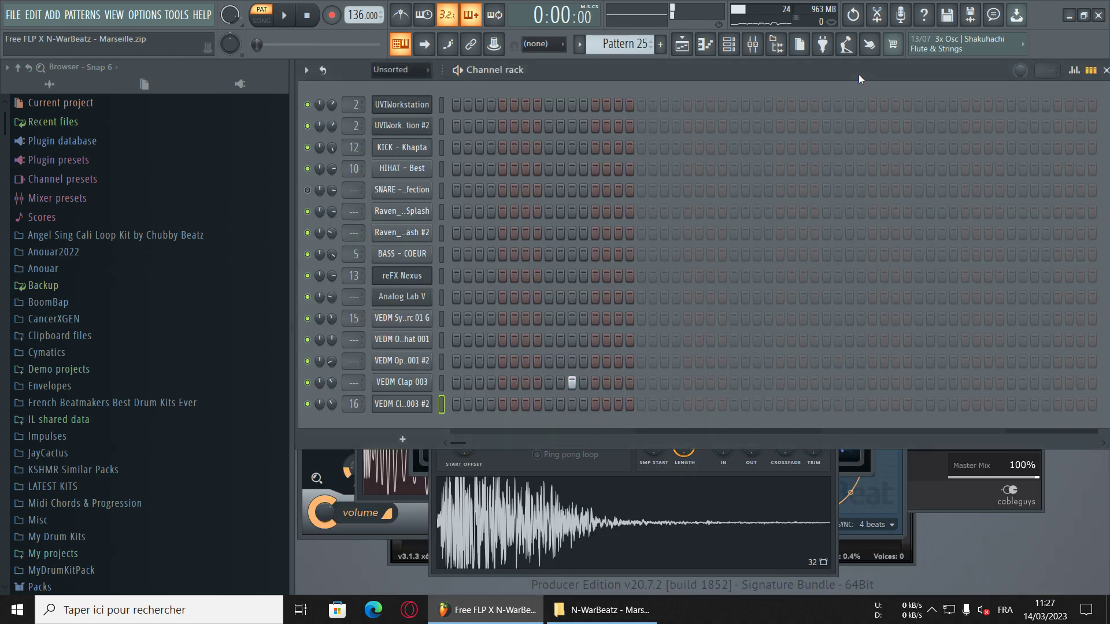
{"action": "key", "text": "space"}
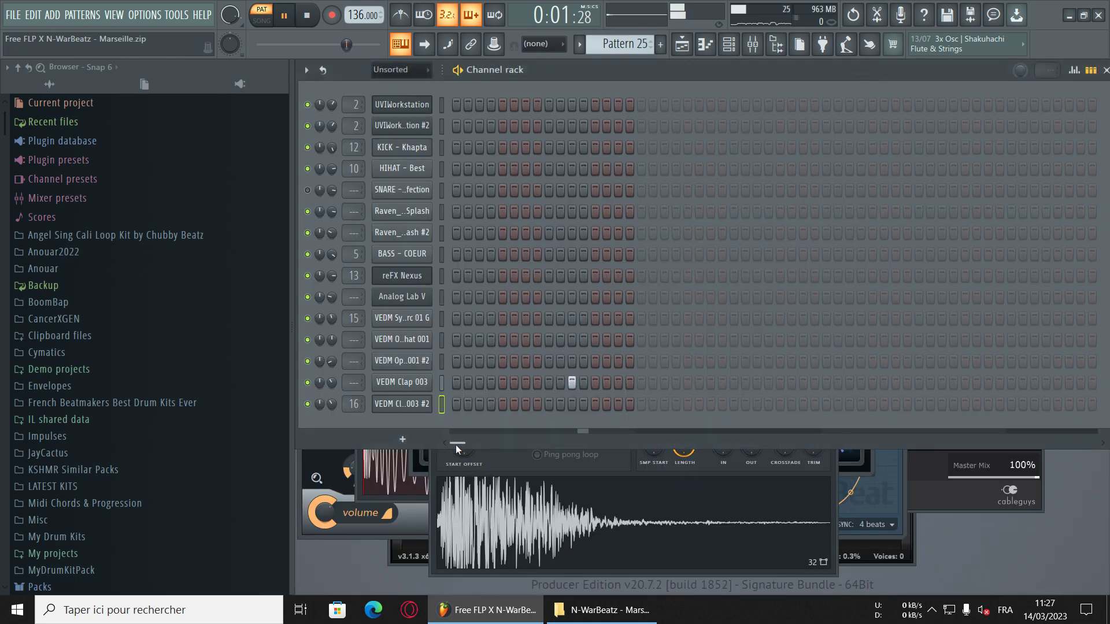
{"action": "key", "text": "space"}
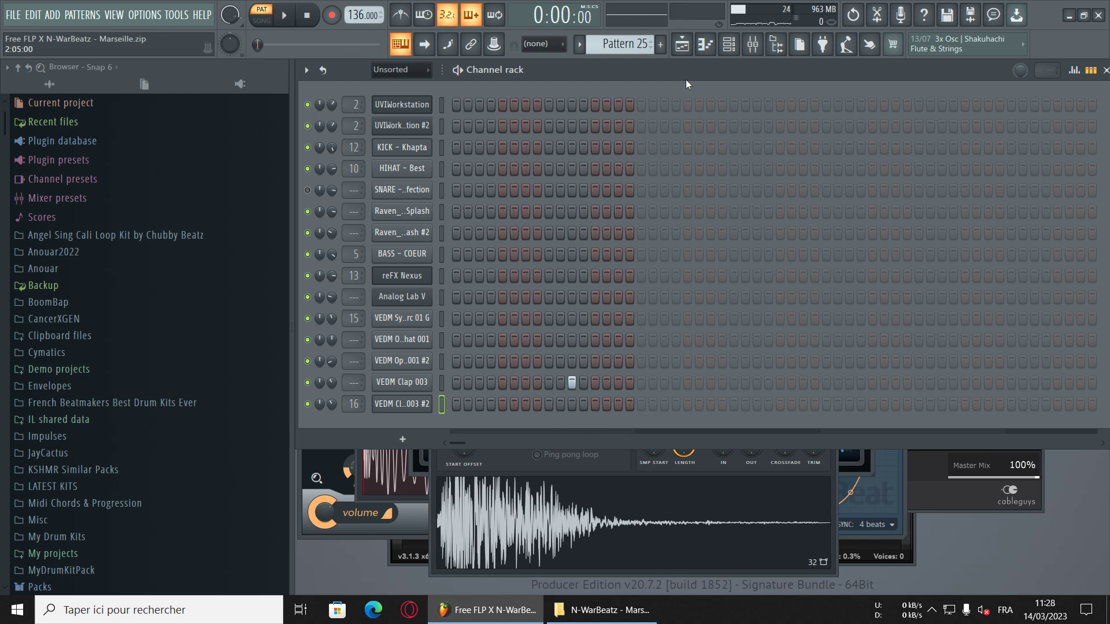
- Play Pattern 26 and view the VEDM Open Hihat 001 #2 note in the piano roll, then return to the channel rack and stop playback
{"action": "key", "text": "KP_Add"}
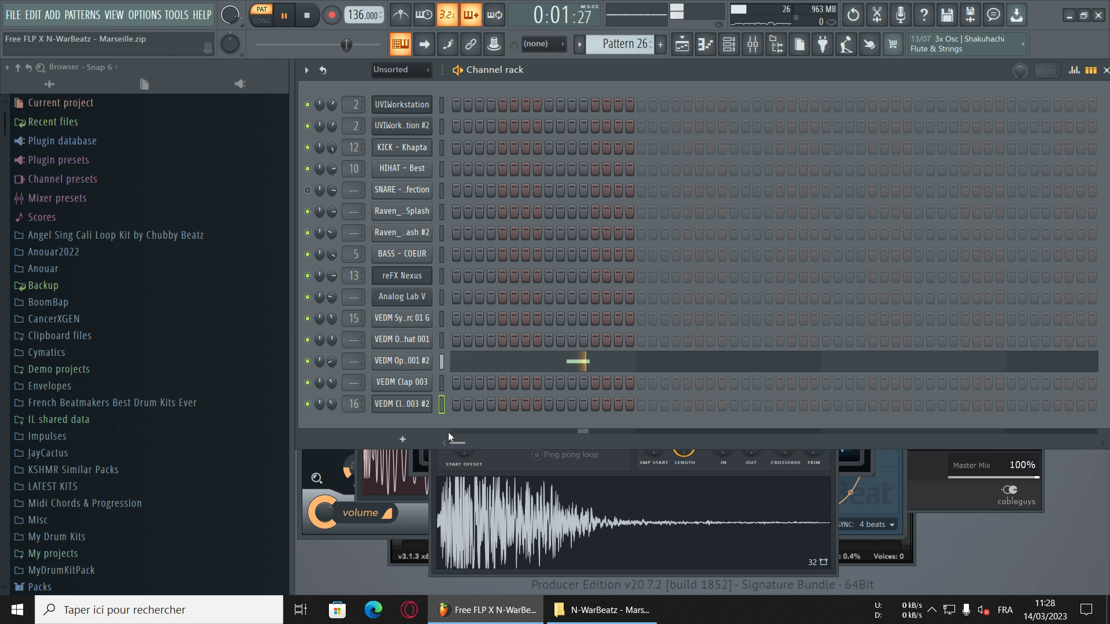
{"action": "left_click", "coordinate": [526, 368]}
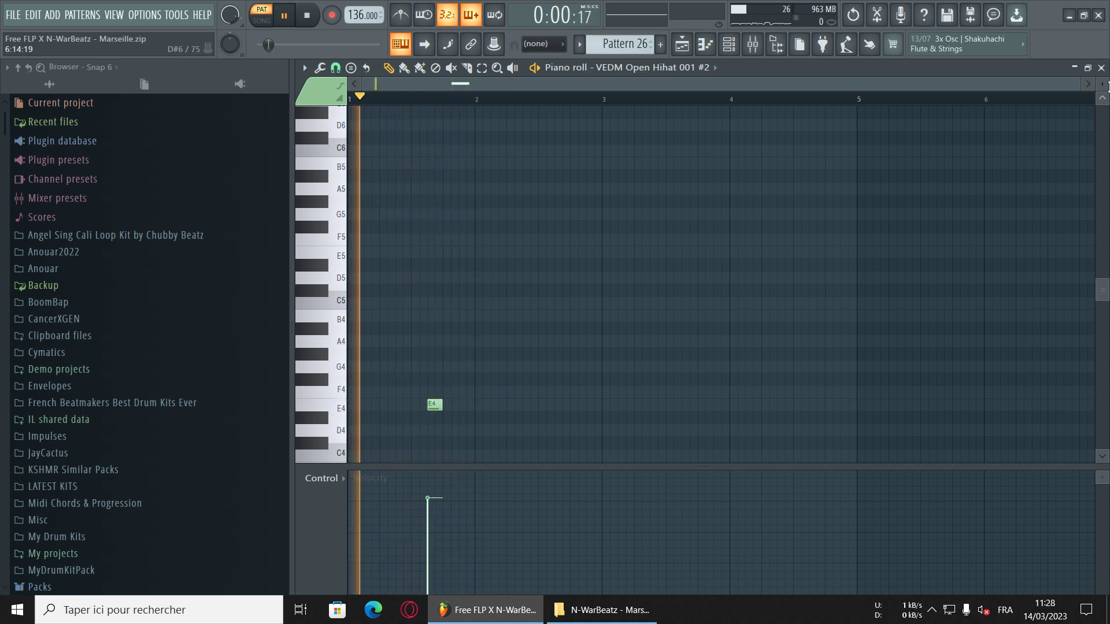
{"action": "key", "text": "F6"}
{"action": "key", "text": "space"}
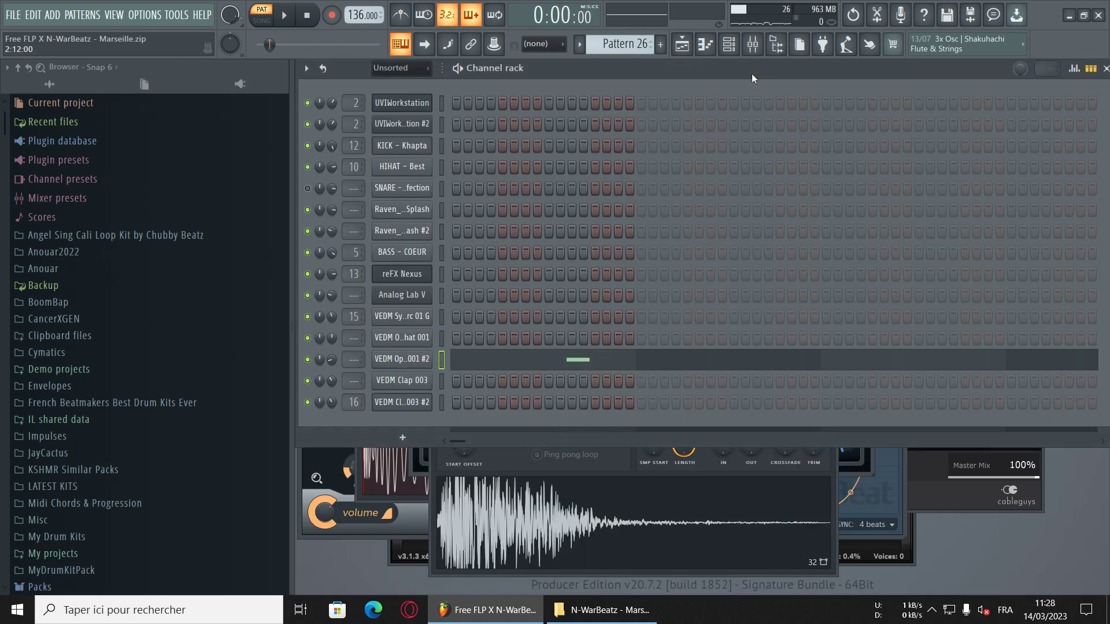
- Filter the channel rack to the Audio group and enlarge it to list all the audio clips
{"action": "left_click", "coordinate": [581, 46]}
{"action": "left_click", "coordinate": [581, 46]}
{"action": "left_click", "coordinate": [406, 100]}
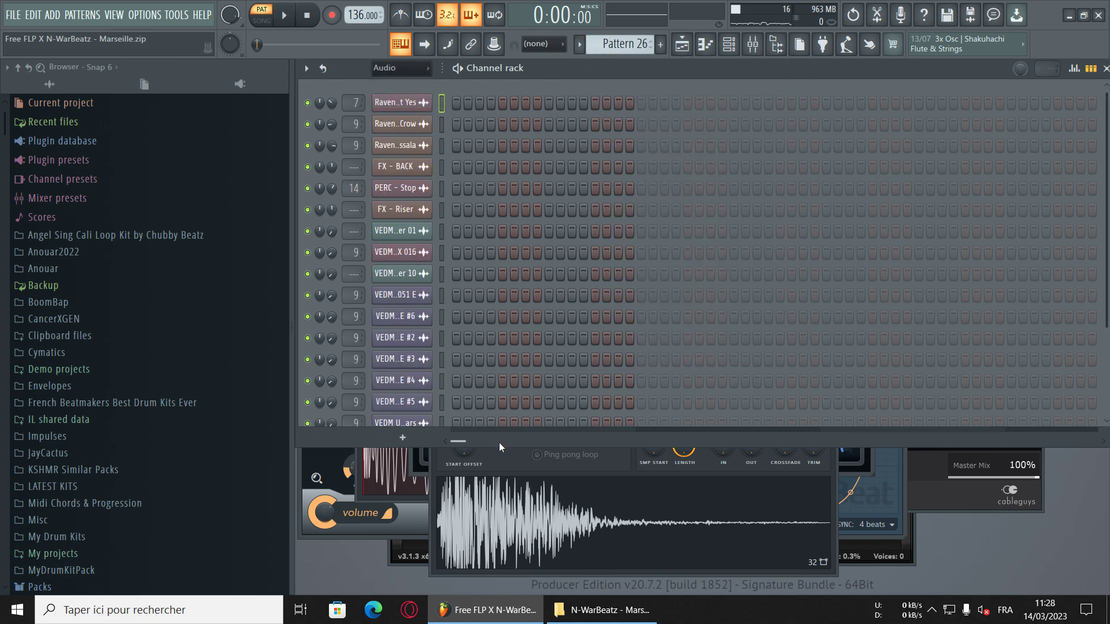
{"action": "left_click_drag", "start_coordinate": [504, 443], "coordinate": [515, 620]}
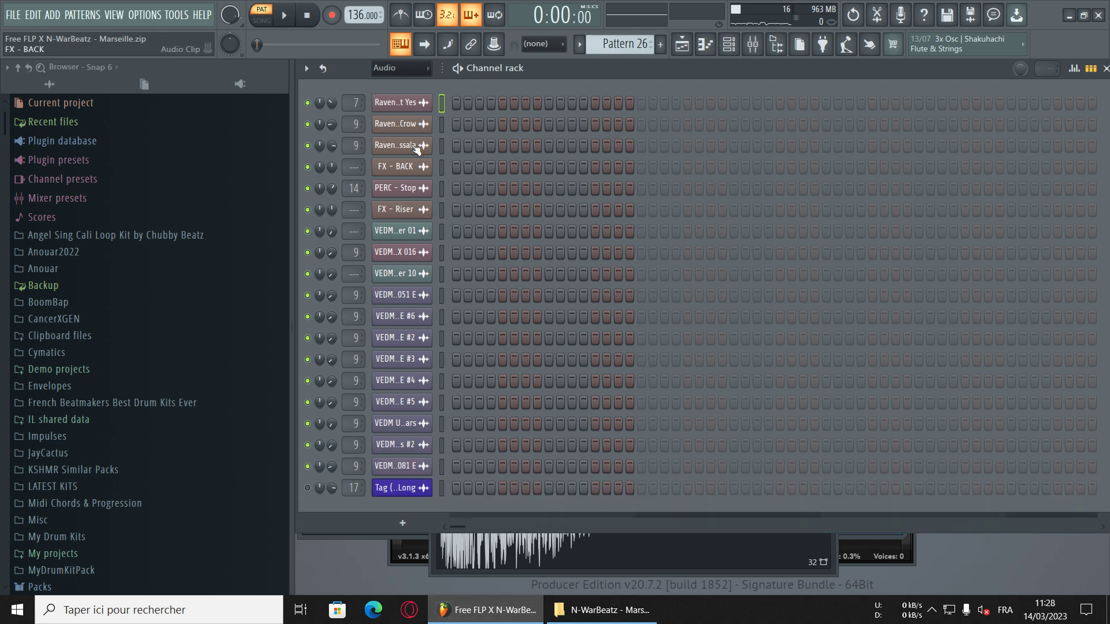
- Open the Raven- Nope But Yes, Raven- Crow and Raven- Group Massala audio clips in turn to examine their samples
{"action": "left_click", "coordinate": [409, 106]}
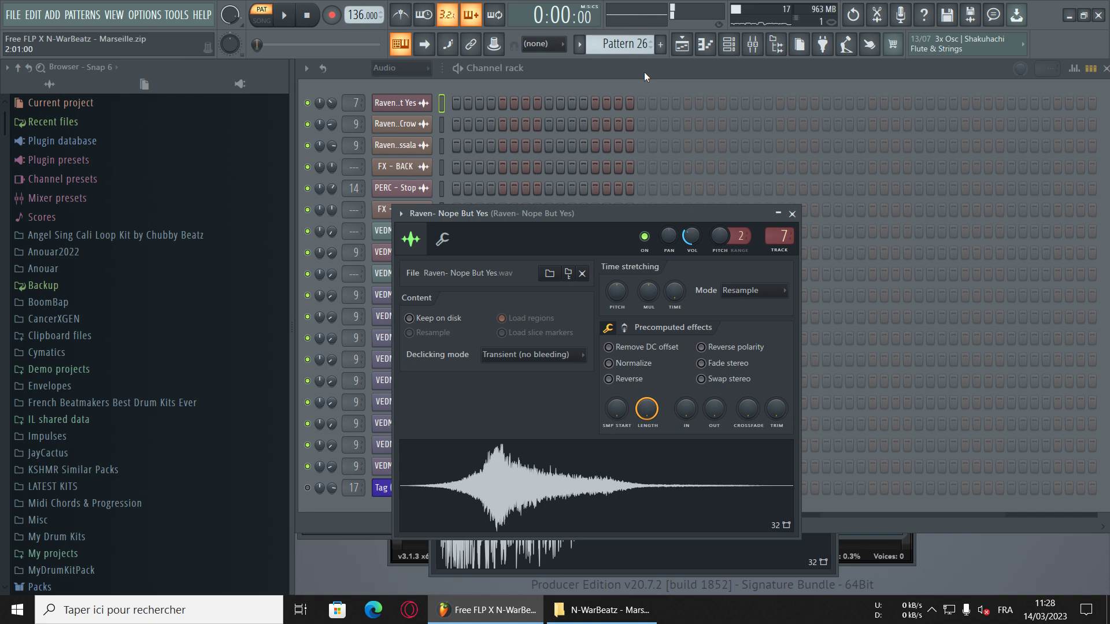
{"action": "left_click", "coordinate": [439, 122]}
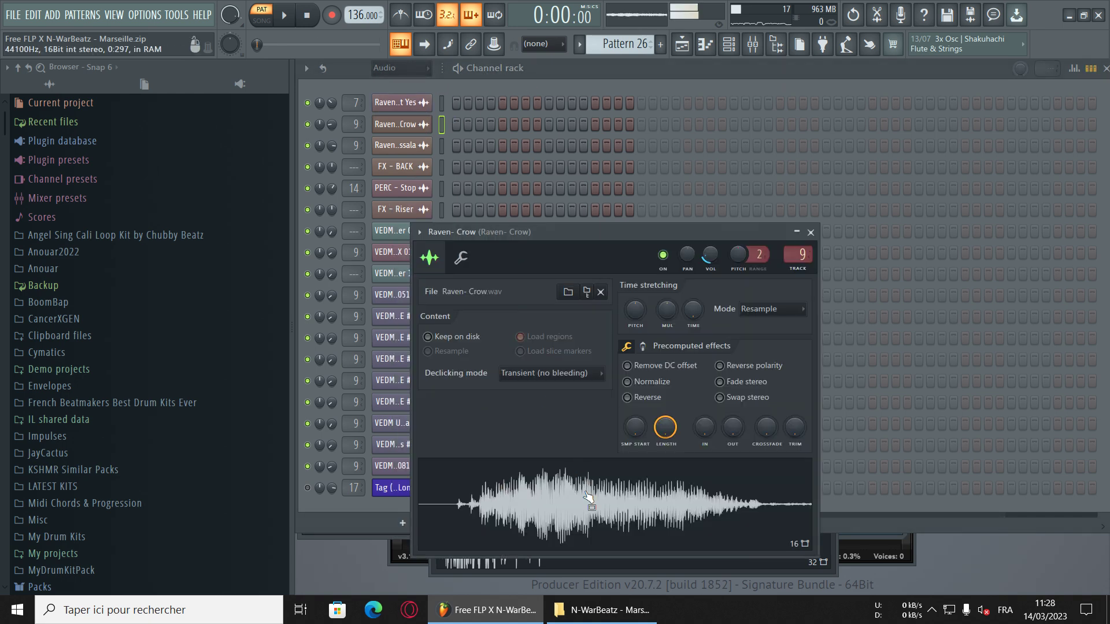
{"action": "left_click", "coordinate": [409, 148]}
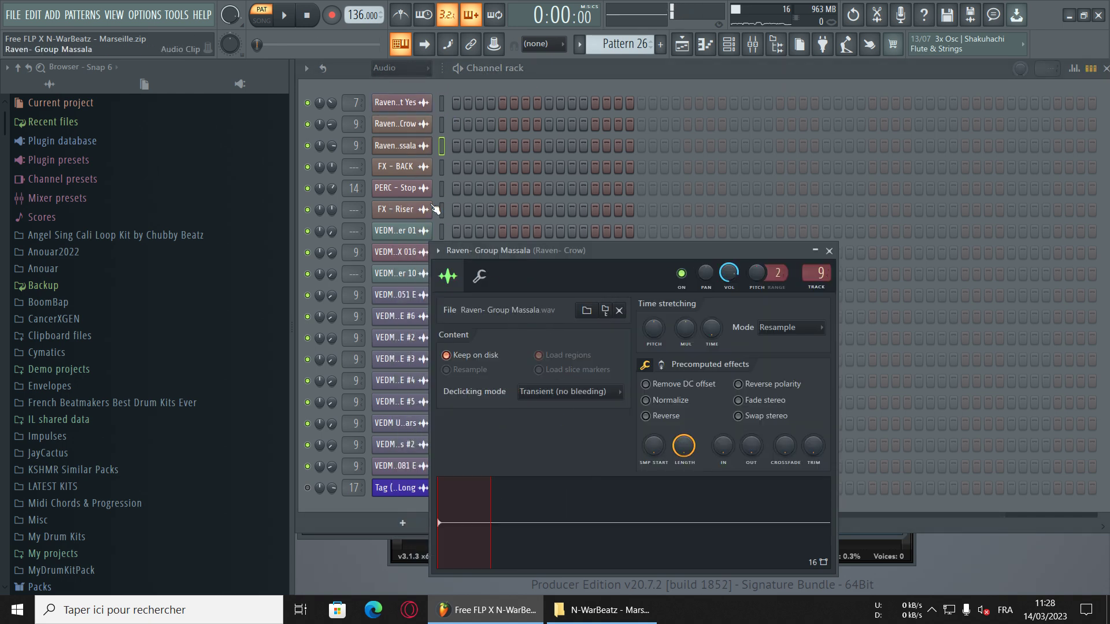
{"action": "left_click", "coordinate": [592, 82]}
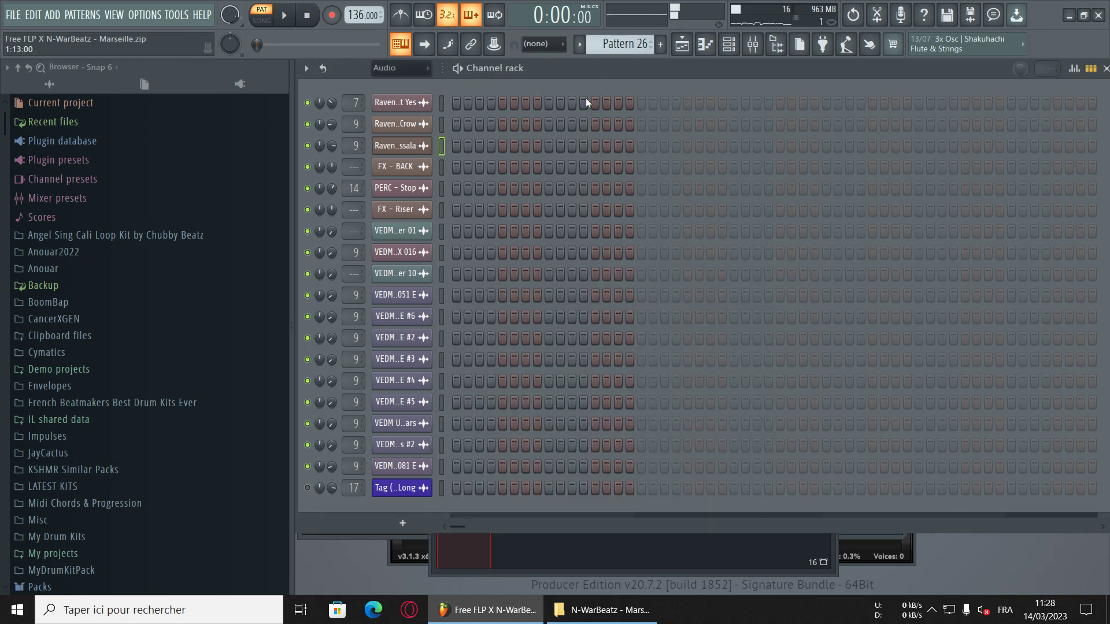
- Open and play the FX - BACK and PERC - Stop audio clip samples, returning to the channel rack after each
{"action": "left_click", "coordinate": [422, 167]}
{"action": "left_click", "coordinate": [527, 394]}
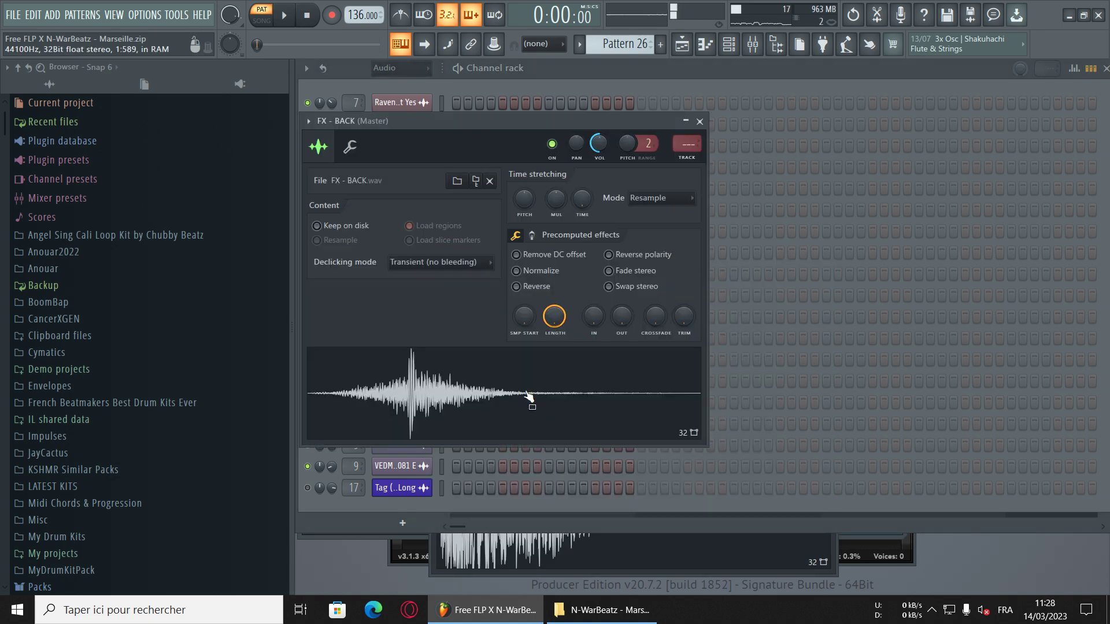
{"action": "left_click", "coordinate": [595, 84]}
{"action": "left_click", "coordinate": [422, 189]}
{"action": "left_click", "coordinate": [495, 422]}
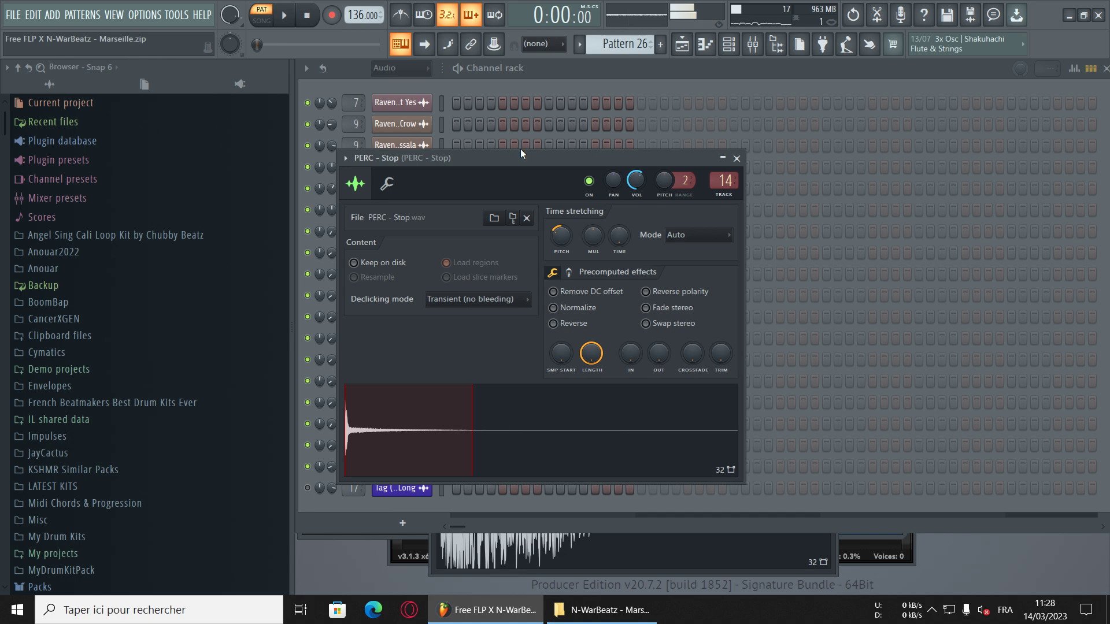
{"action": "left_click", "coordinate": [571, 81]}
{"action": "left_click", "coordinate": [405, 188]}
{"action": "left_click", "coordinate": [543, 443]}
{"action": "left_click", "coordinate": [577, 81]}
- Open and examine the FX - Riser and VEDM Downlifter 01 audio clip samples, returning to the channel rack after each
{"action": "left_click", "coordinate": [410, 210]}
{"action": "left_click", "coordinate": [528, 440]}
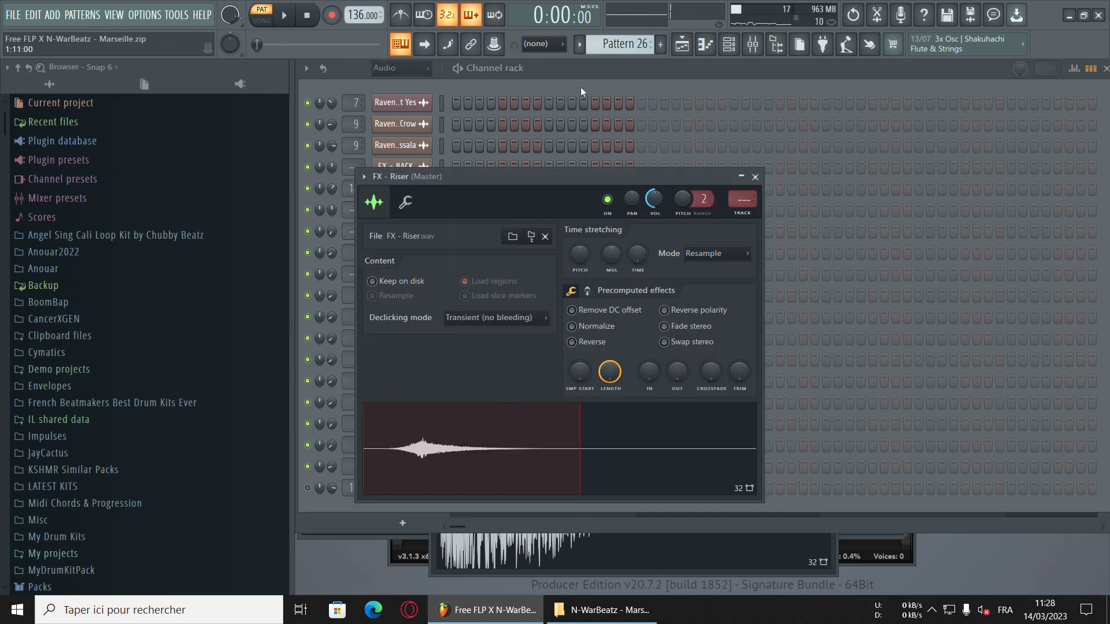
{"action": "left_click", "coordinate": [587, 78]}
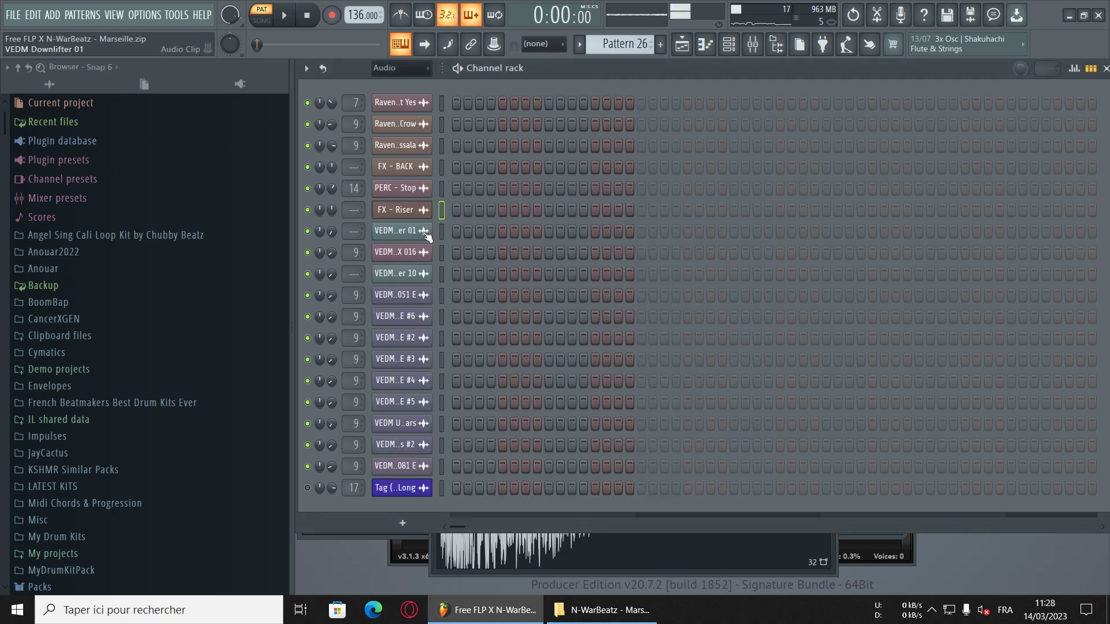
{"action": "left_click", "coordinate": [402, 231]}
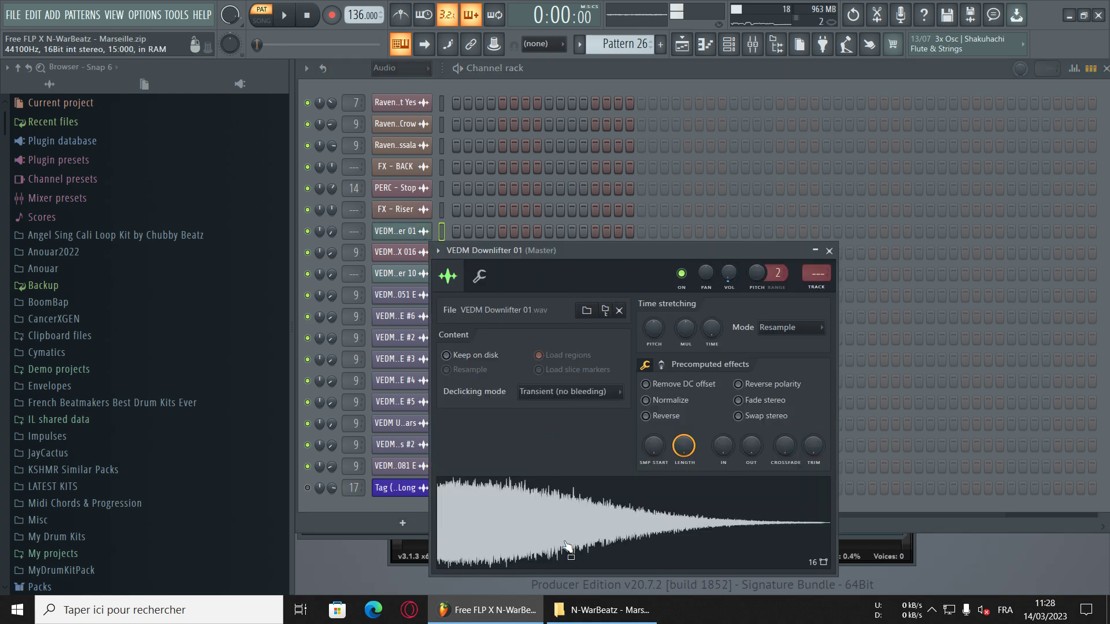
{"action": "left_click", "coordinate": [657, 77]}
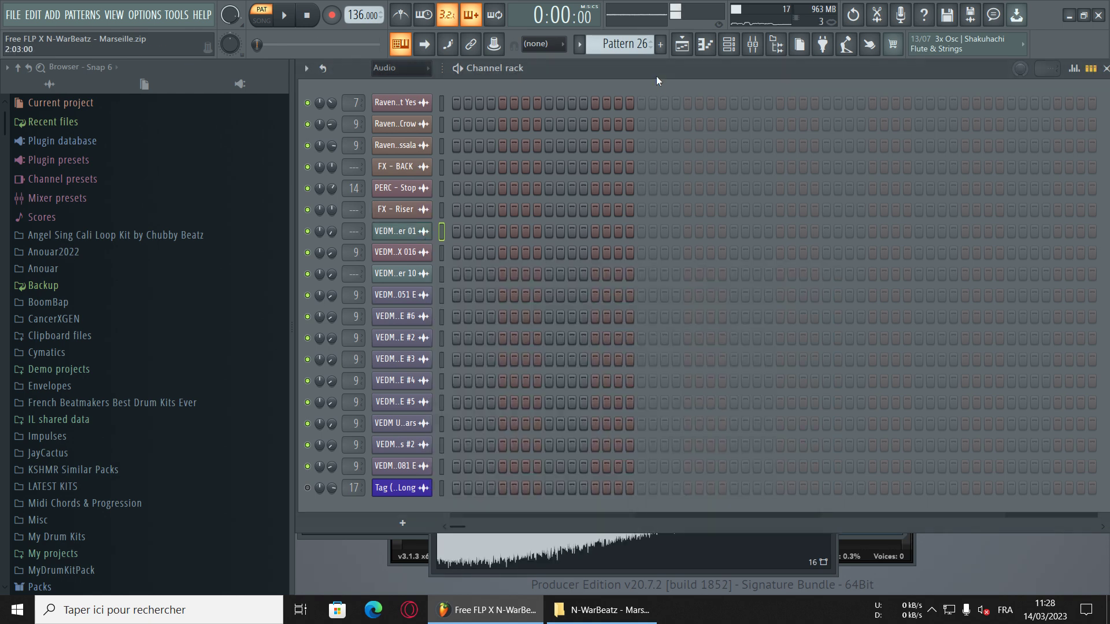
- Examine the VEDM Short FX 016 sample with its pitch setting and the VEDM Downlifter 10 sample, then return to the channel rack
{"action": "left_click", "coordinate": [419, 252]}
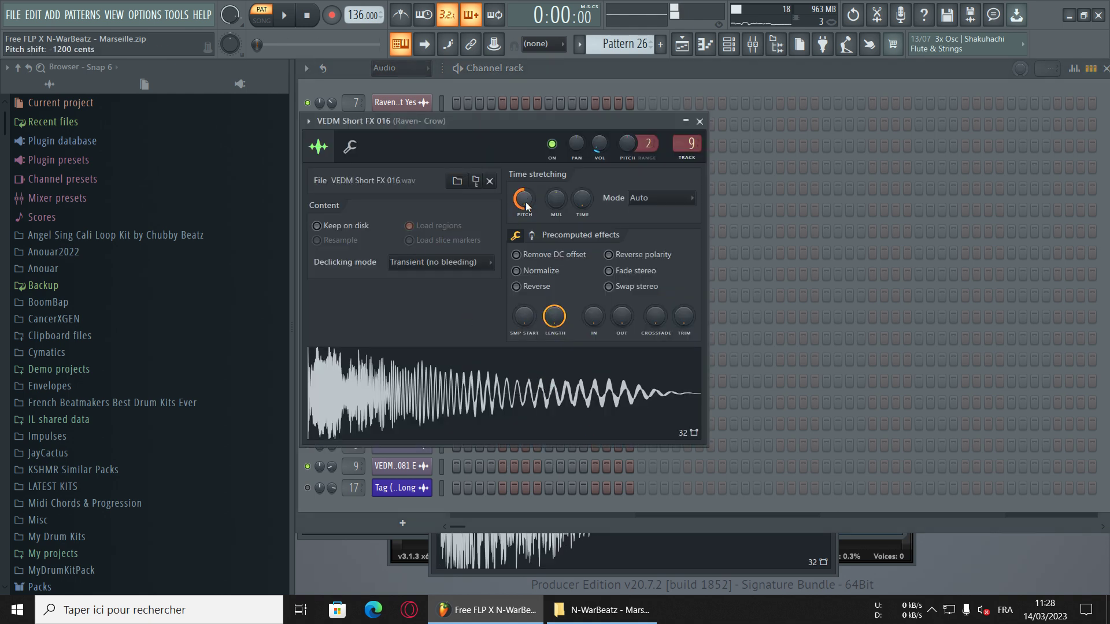
{"action": "left_click", "coordinate": [583, 393]}
{"action": "left_click", "coordinate": [651, 76]}
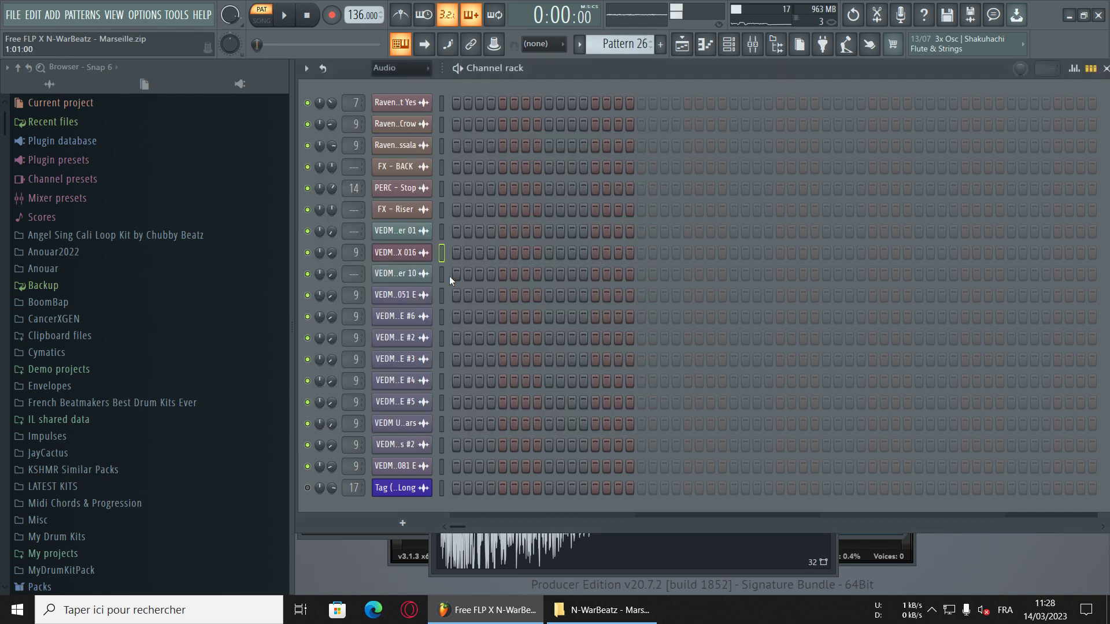
{"action": "left_click", "coordinate": [419, 275]}
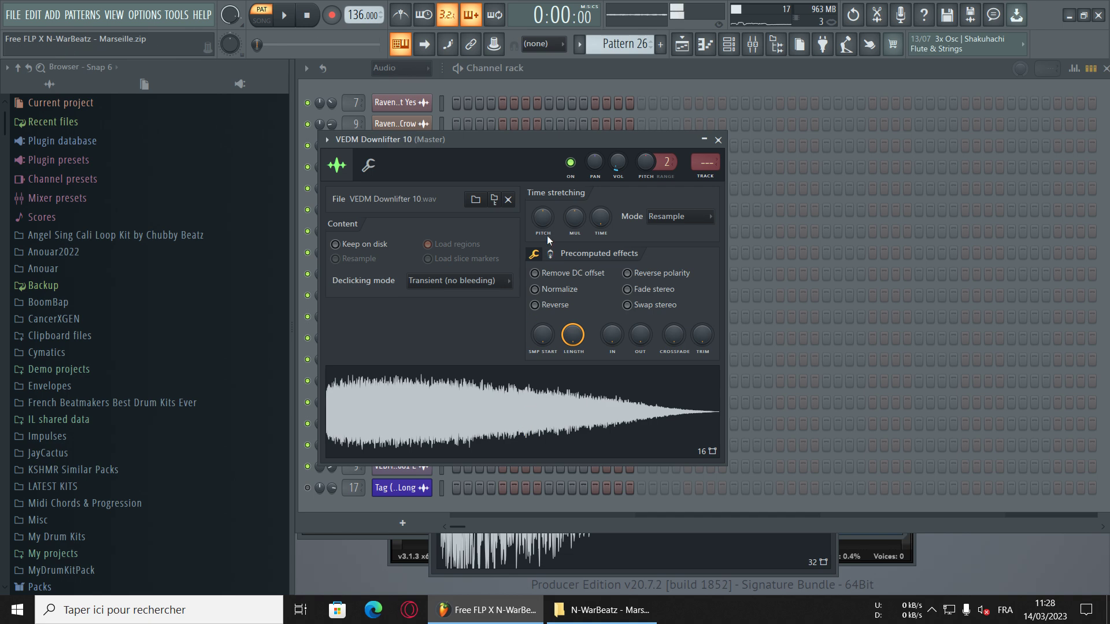
{"action": "left_click", "coordinate": [603, 70]}
- Examine the VEDM Synth Shot 051 E sample and its #6 and #2 copies, then return to the channel rack
{"action": "left_click", "coordinate": [412, 296]}
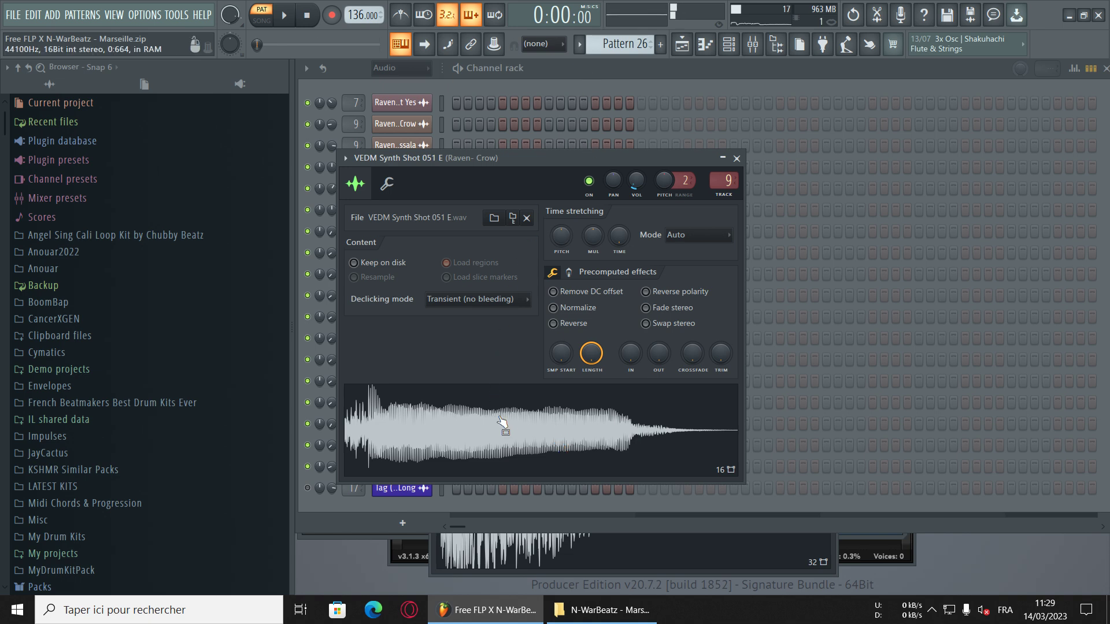
{"action": "left_click", "coordinate": [593, 71]}
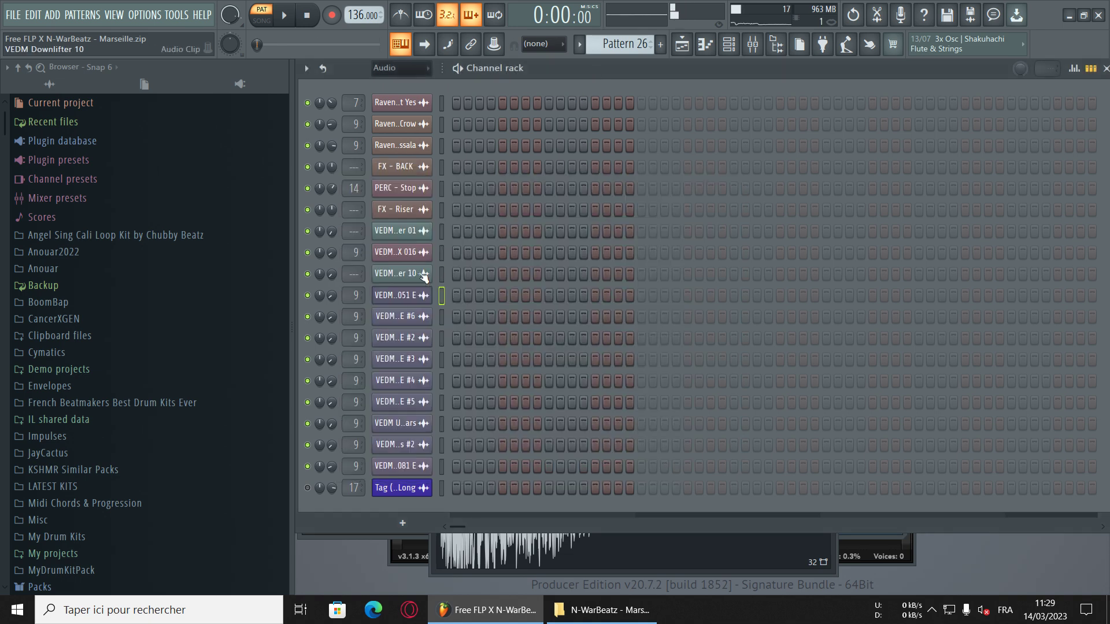
{"action": "left_click", "coordinate": [407, 317]}
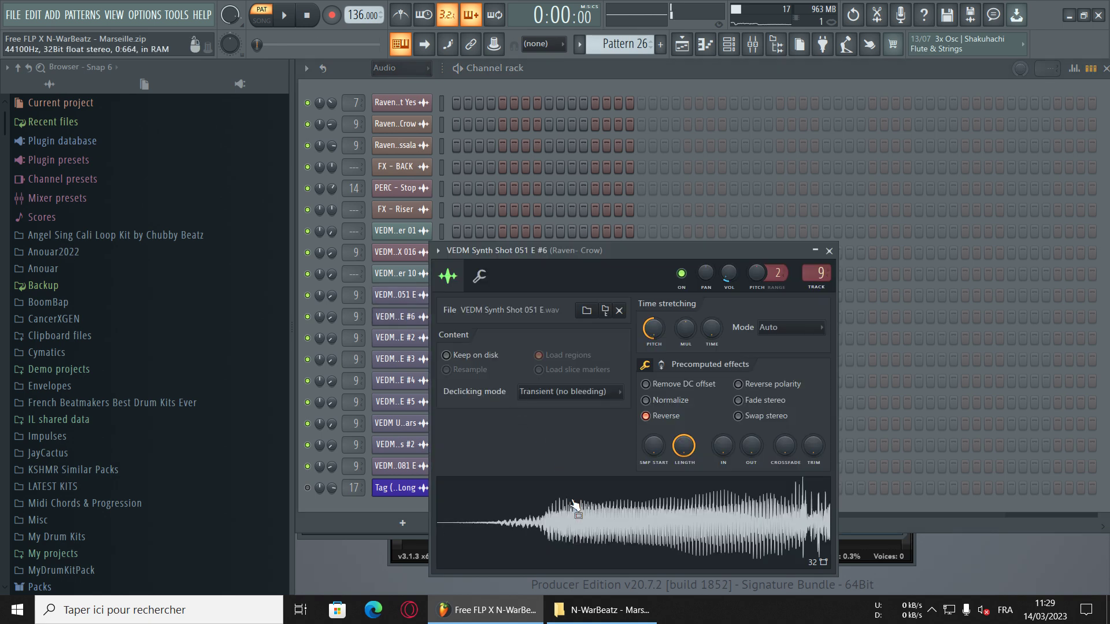
{"action": "left_click", "coordinate": [619, 75]}
{"action": "left_click", "coordinate": [418, 338]}
{"action": "left_click", "coordinate": [525, 466]}
{"action": "left_click", "coordinate": [599, 78]}
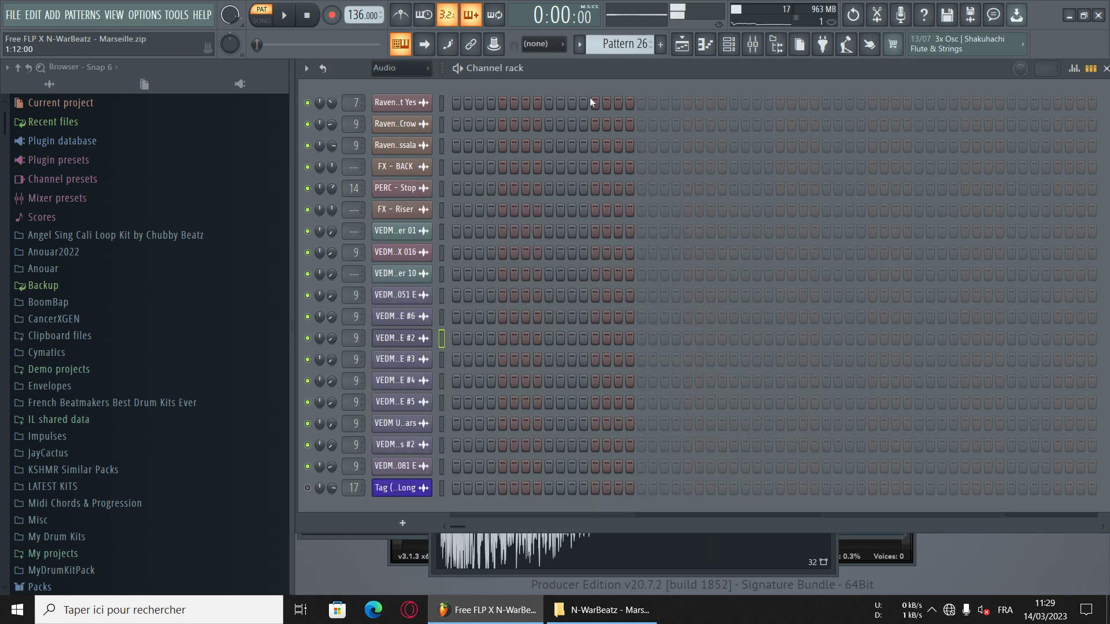
- Replay the original VEDM Synth Shot 051 E sample and compare it with its #3 and #4 copies, returning to the channel rack
{"action": "left_click", "coordinate": [425, 296]}
{"action": "left_click", "coordinate": [471, 405]}
{"action": "left_click", "coordinate": [584, 96]}
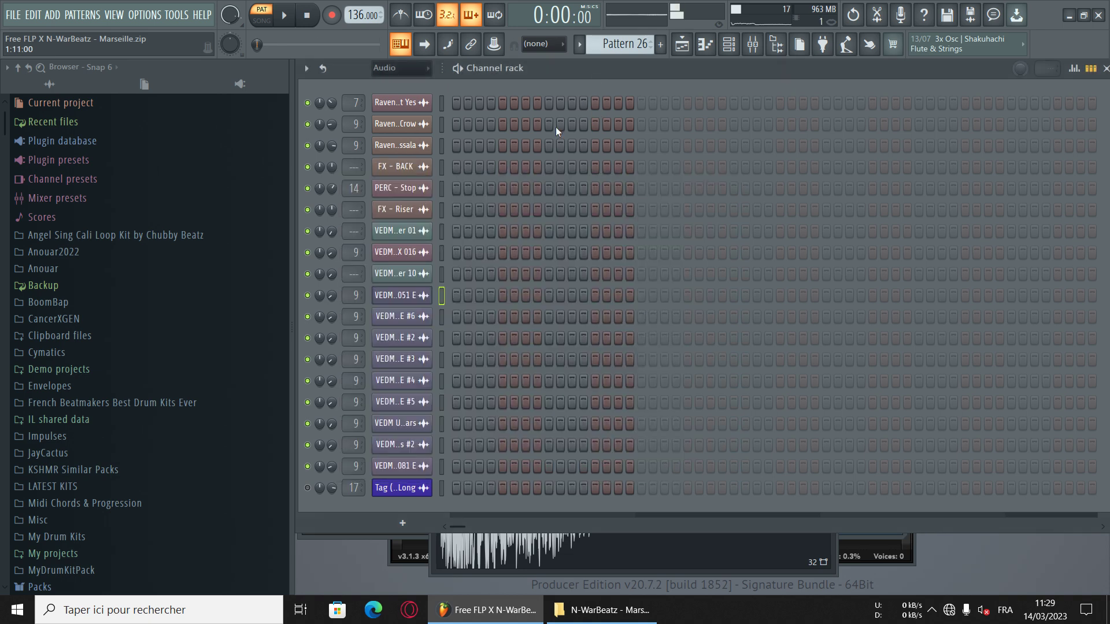
{"action": "left_click", "coordinate": [424, 359]}
{"action": "left_click", "coordinate": [532, 471]}
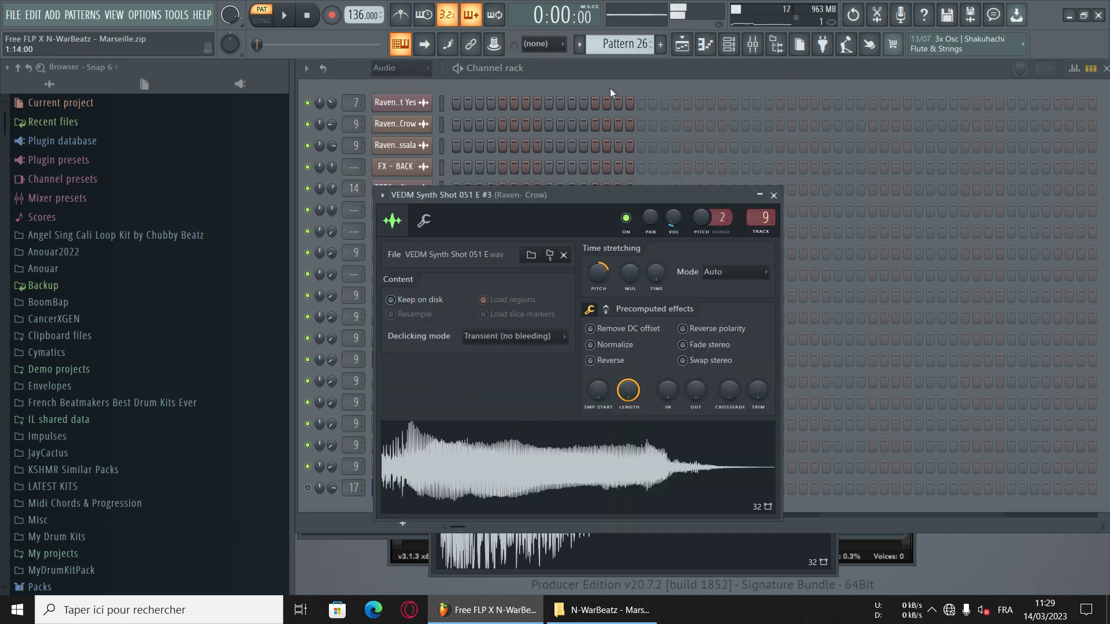
{"action": "left_click", "coordinate": [608, 95]}
{"action": "left_click", "coordinate": [414, 380]}
{"action": "left_click", "coordinate": [528, 471]}
{"action": "left_click", "coordinate": [622, 74]}
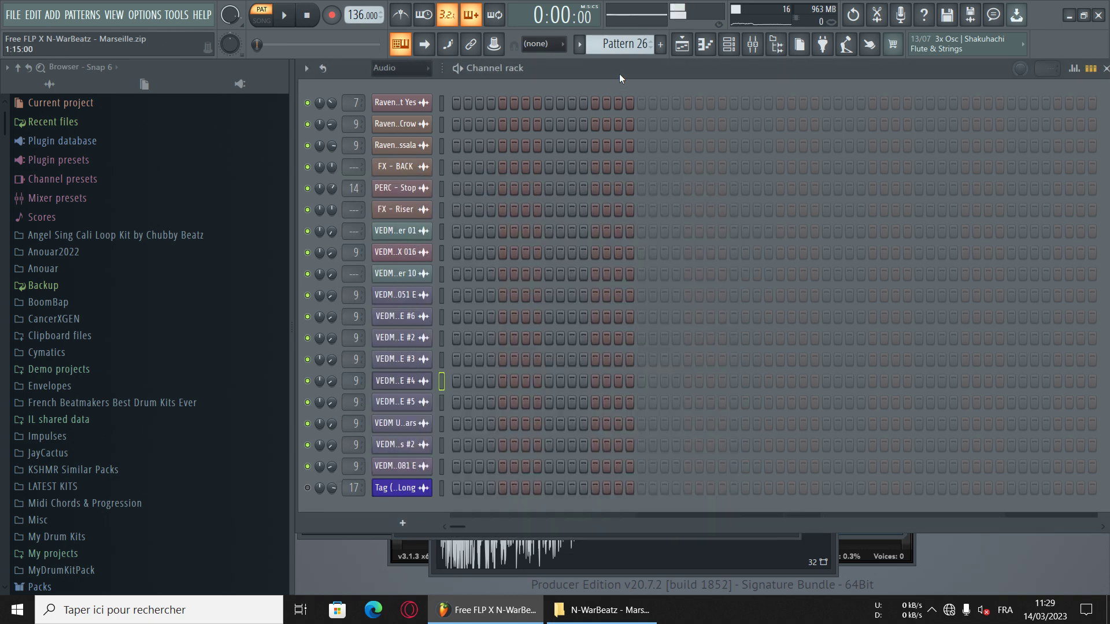
- Play the #5 copy of the VEDM Synth Shot 051 E sample and compare it with the original, returning to the channel rack
{"action": "left_click", "coordinate": [412, 402]}
{"action": "left_click", "coordinate": [481, 468]}
{"action": "left_click", "coordinate": [595, 71]}
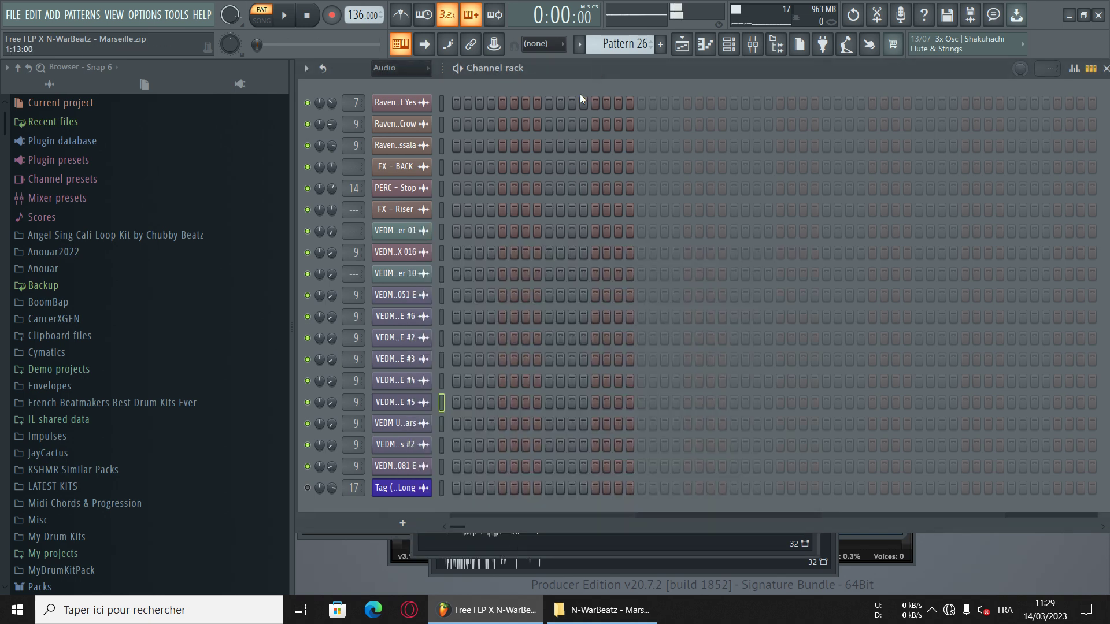
{"action": "left_click", "coordinate": [423, 296]}
{"action": "left_click", "coordinate": [538, 427]}
{"action": "left_click", "coordinate": [649, 74]}
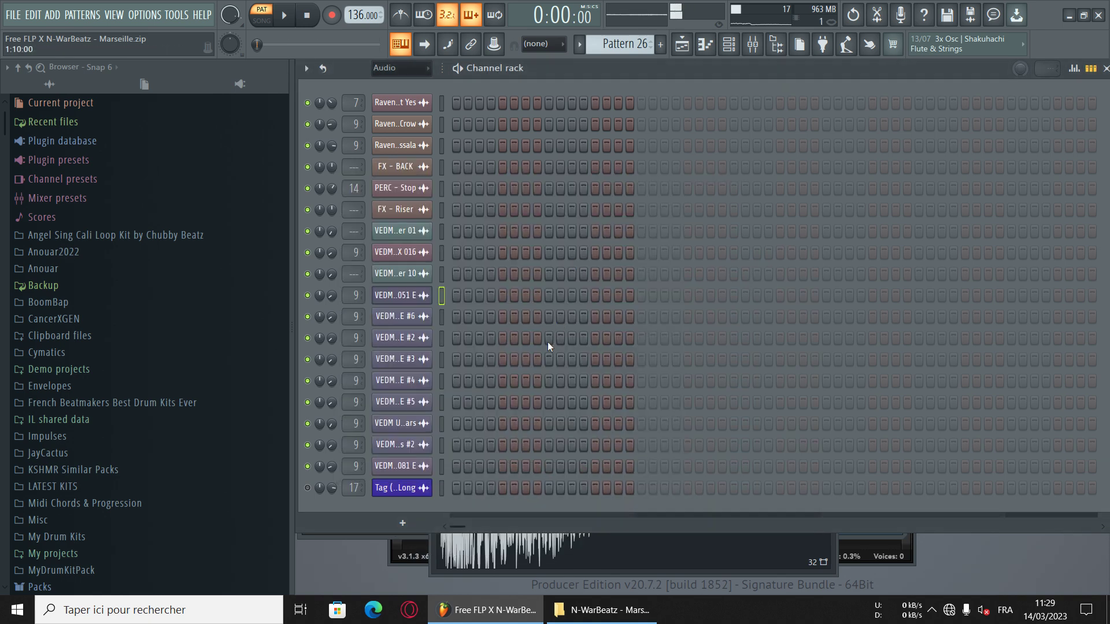
- Examine the VEDM Uplifter 44 Noise 4 Bars #2 and VEDM Synth Shot 081 E samples, then show all channels in the channel rack
{"action": "left_click", "coordinate": [419, 449]}
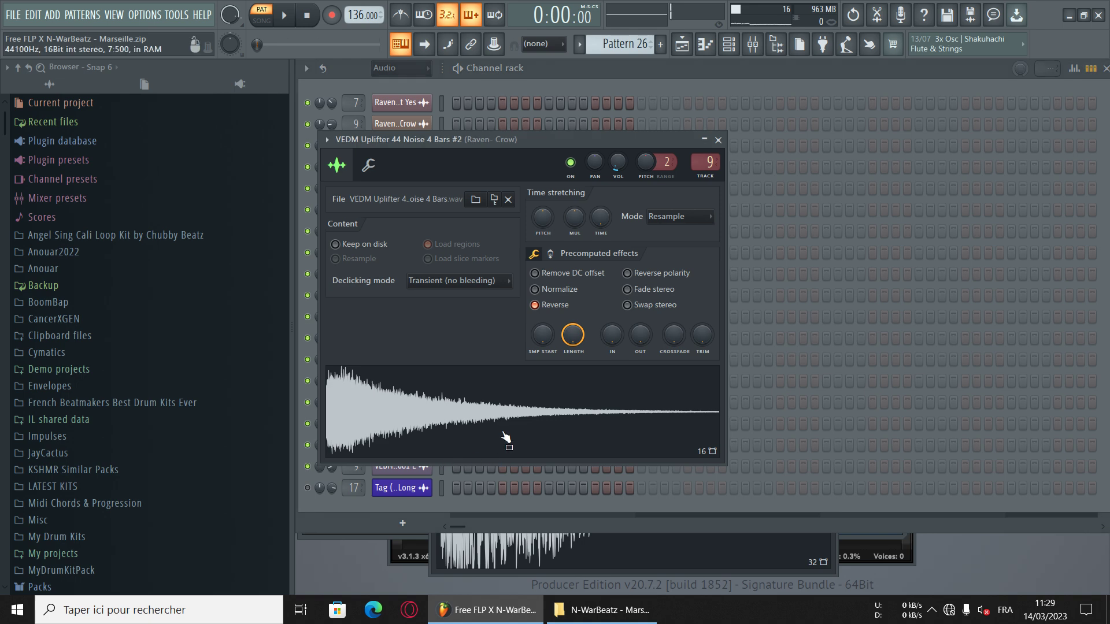
{"action": "left_click", "coordinate": [617, 81]}
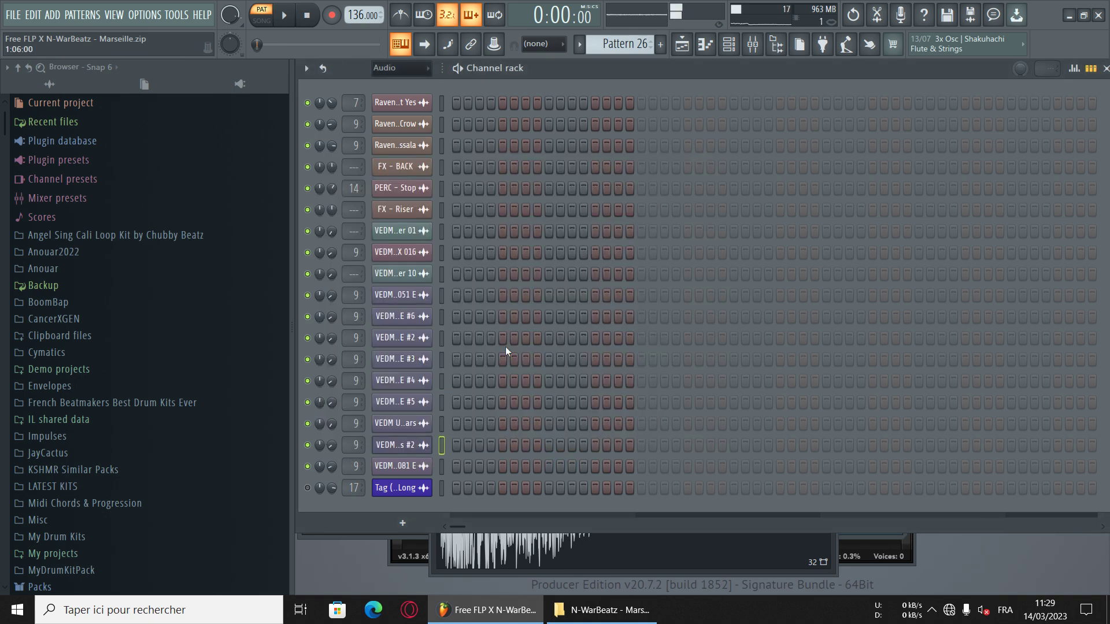
{"action": "left_click", "coordinate": [419, 469]}
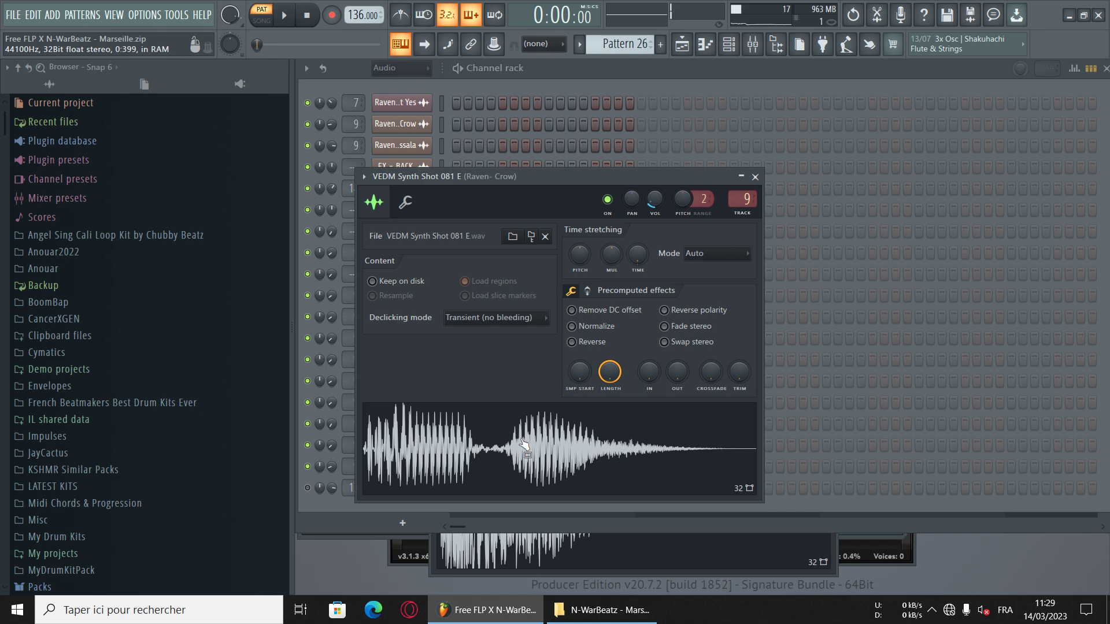
{"action": "left_click", "coordinate": [525, 448]}
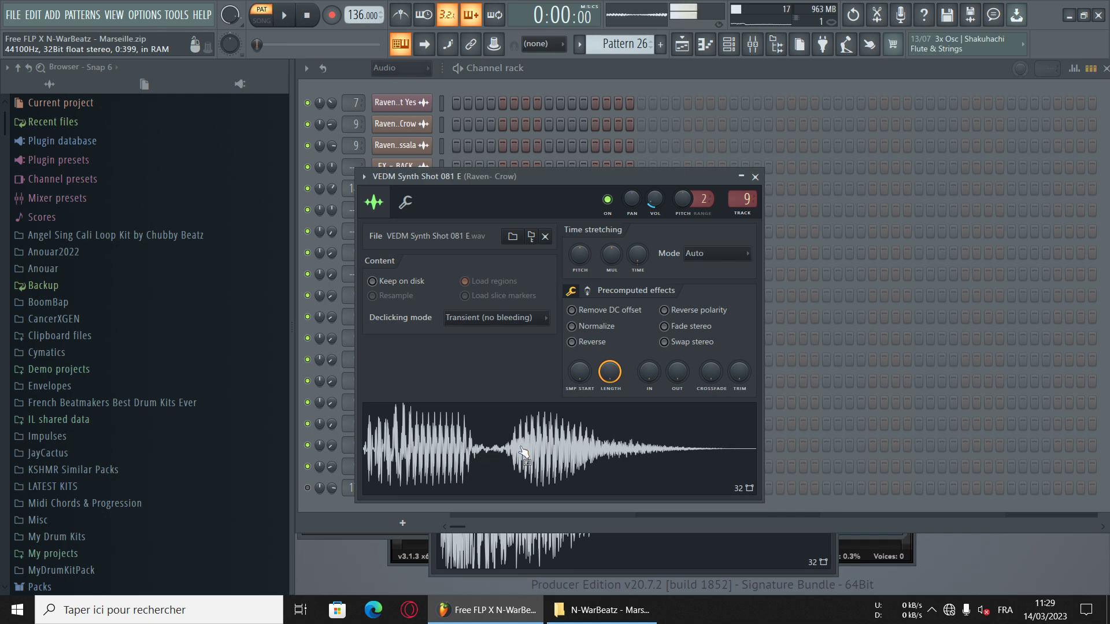
{"action": "left_click", "coordinate": [475, 423]}
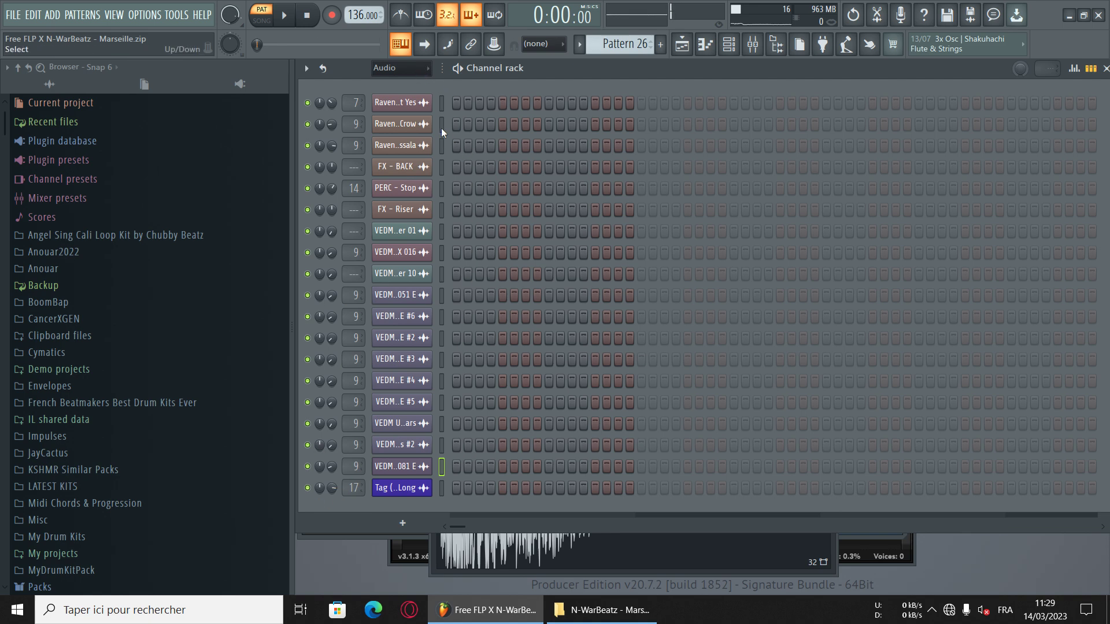
{"action": "left_click", "coordinate": [407, 78]}
{"action": "left_click", "coordinate": [407, 84]}
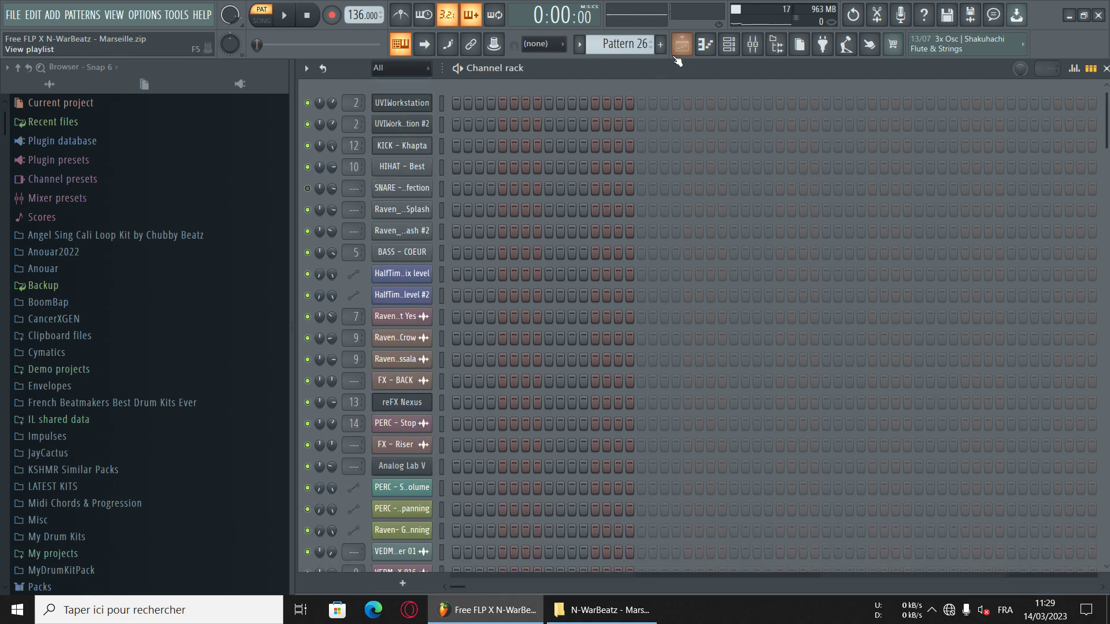
- Switch to File Explorer and set up a RAR archive of the Free FLP X N-WarBeatz - Marseille folder with Optimale compression and a 1024 Mo dictionary
{"action": "left_click", "coordinate": [598, 612]}
{"action": "left_click", "coordinate": [342, 167]}
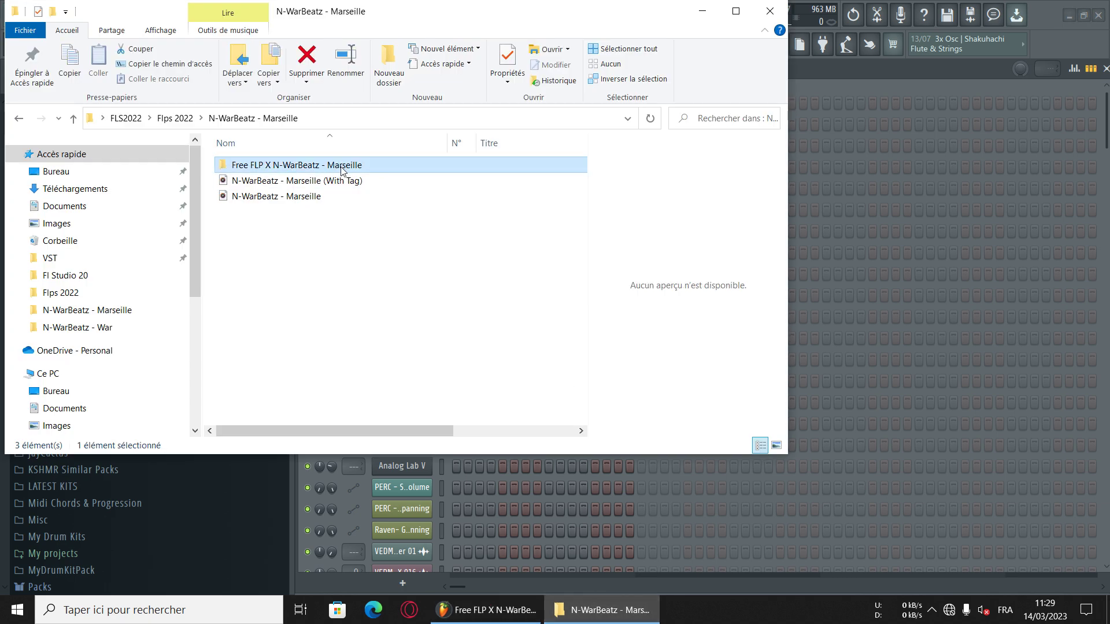
{"action": "right_click", "coordinate": [343, 168]}
{"action": "left_click", "coordinate": [421, 382]}
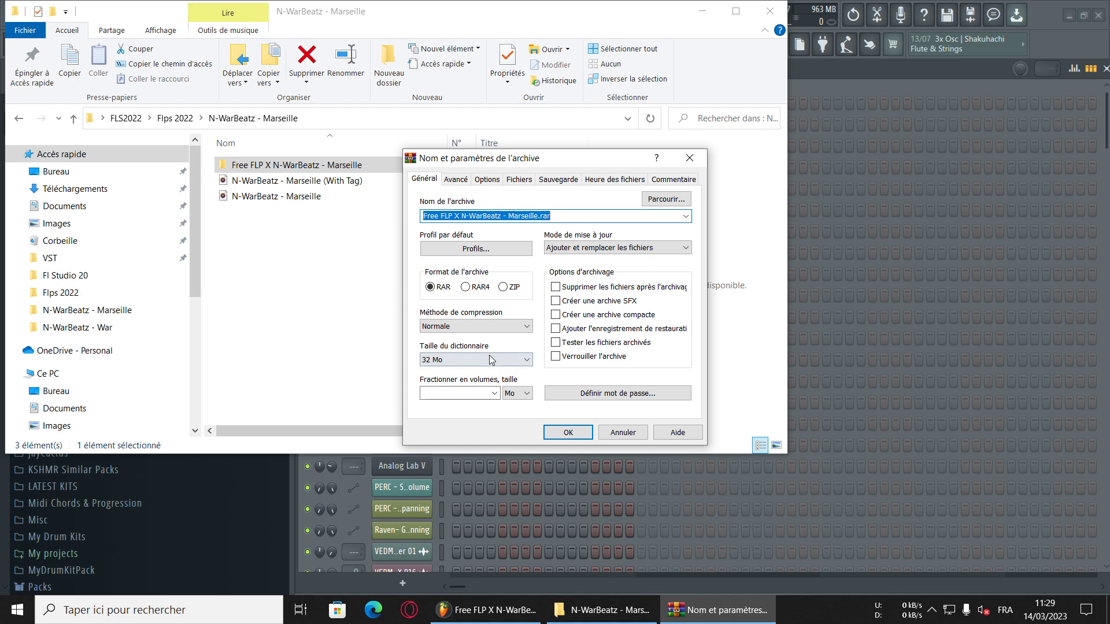
{"action": "left_click", "coordinate": [486, 327]}
{"action": "left_click", "coordinate": [465, 383]}
{"action": "left_click", "coordinate": [473, 361]}
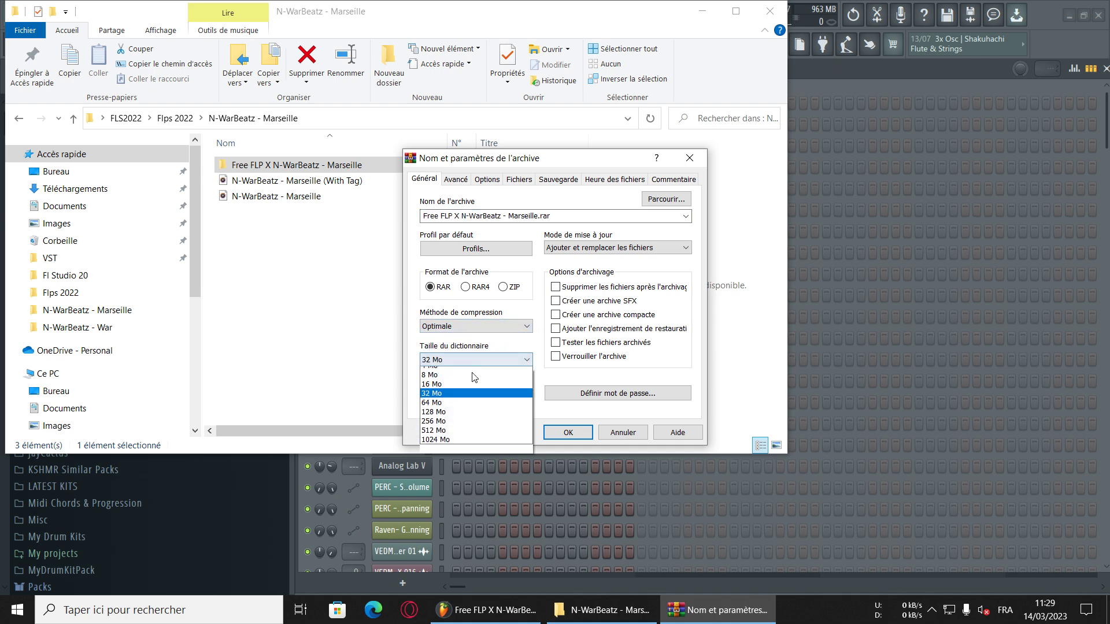
{"action": "left_click", "coordinate": [440, 419]}
- Protect the archive with a password, create it, and select the resulting file in the folder
{"action": "left_click", "coordinate": [595, 393]}
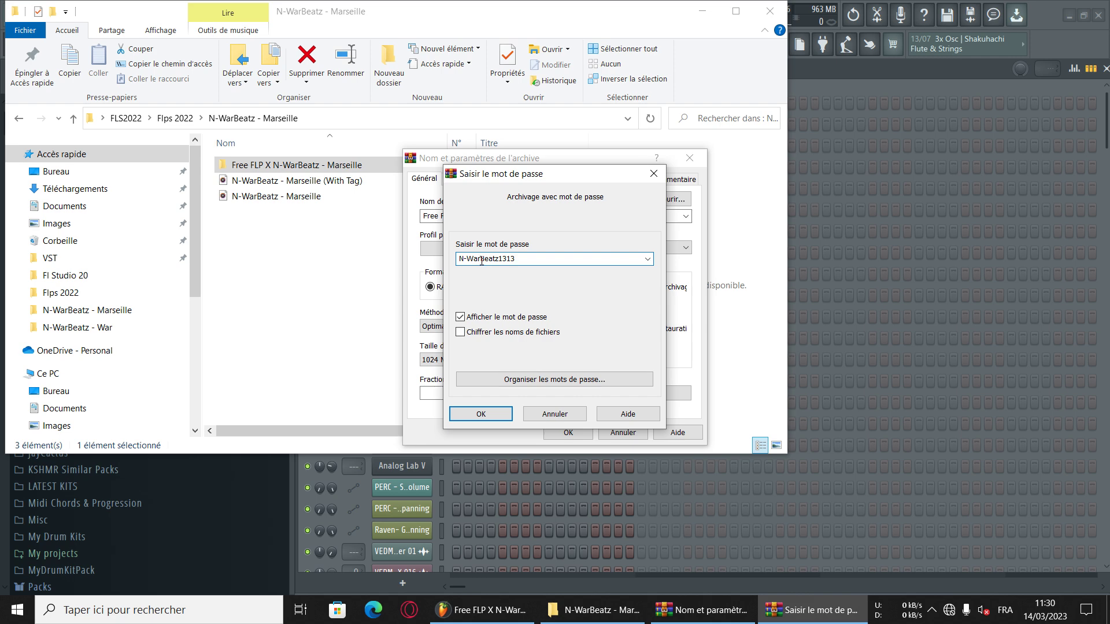
{"action": "left_click", "coordinate": [482, 415]}
{"action": "left_click", "coordinate": [585, 432]}
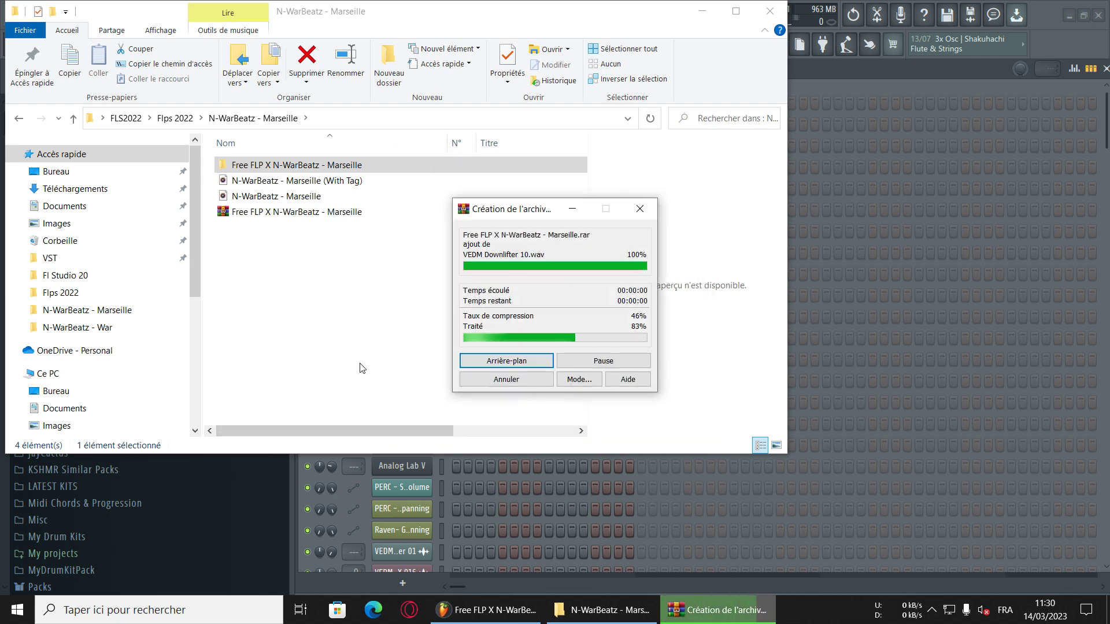
{"action": "left_click", "coordinate": [362, 182]}
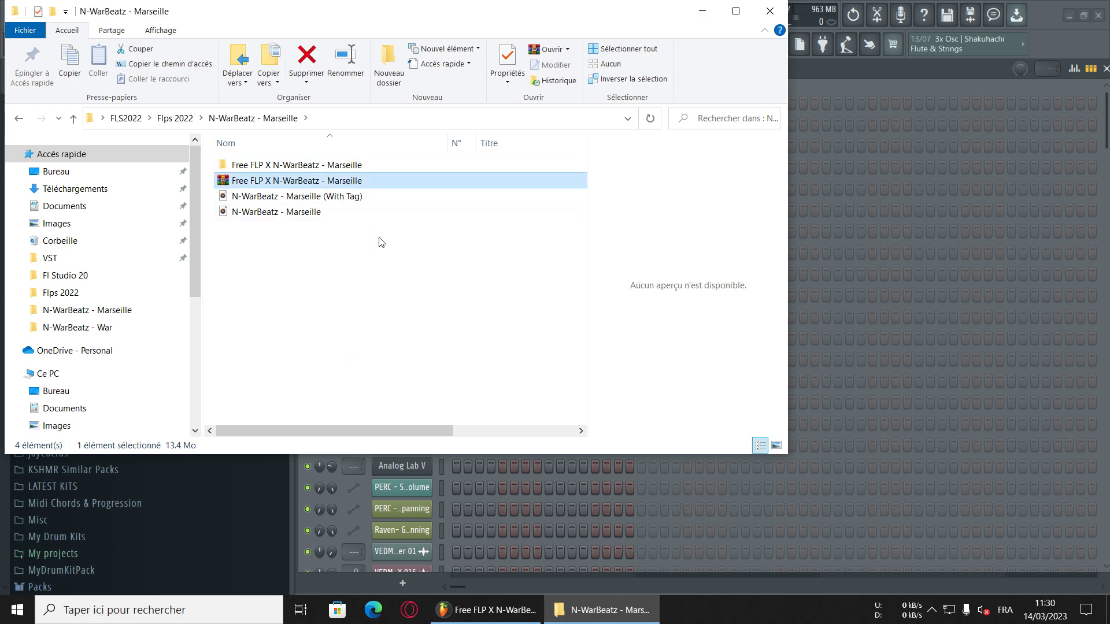
- Switch back to FL Studio, play the song arrangement in the playlist from the start, and survey its tracks down to Track 23
{"action": "left_click", "coordinate": [1049, 37]}
{"action": "left_click", "coordinate": [682, 44]}
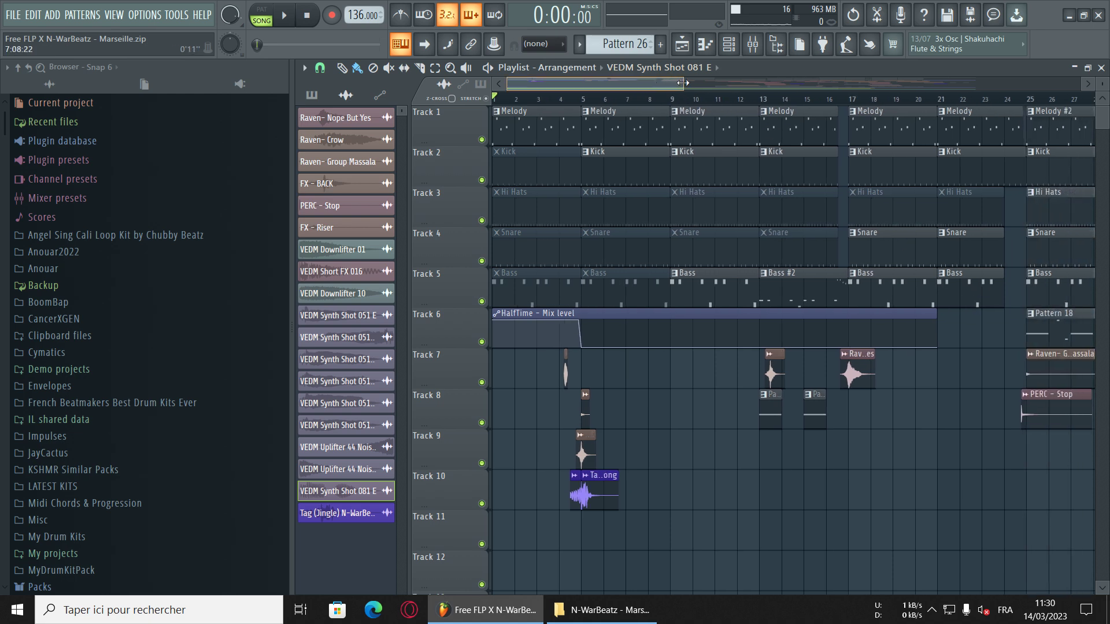
{"action": "left_click_drag", "start_coordinate": [661, 83], "coordinate": [640, 83]}
{"action": "key", "text": "space"}
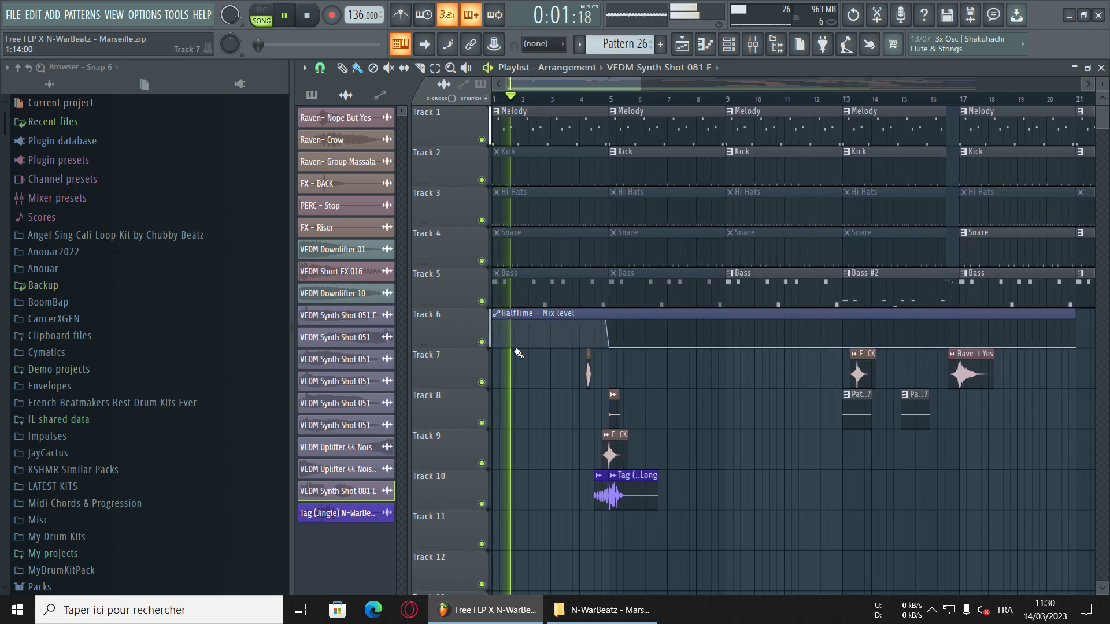
{"action": "scroll", "coordinate": [547, 445], "scroll_direction": "down", "scroll_amount": 2}
{"action": "scroll", "coordinate": [547, 445], "scroll_direction": "down", "scroll_amount": 6}
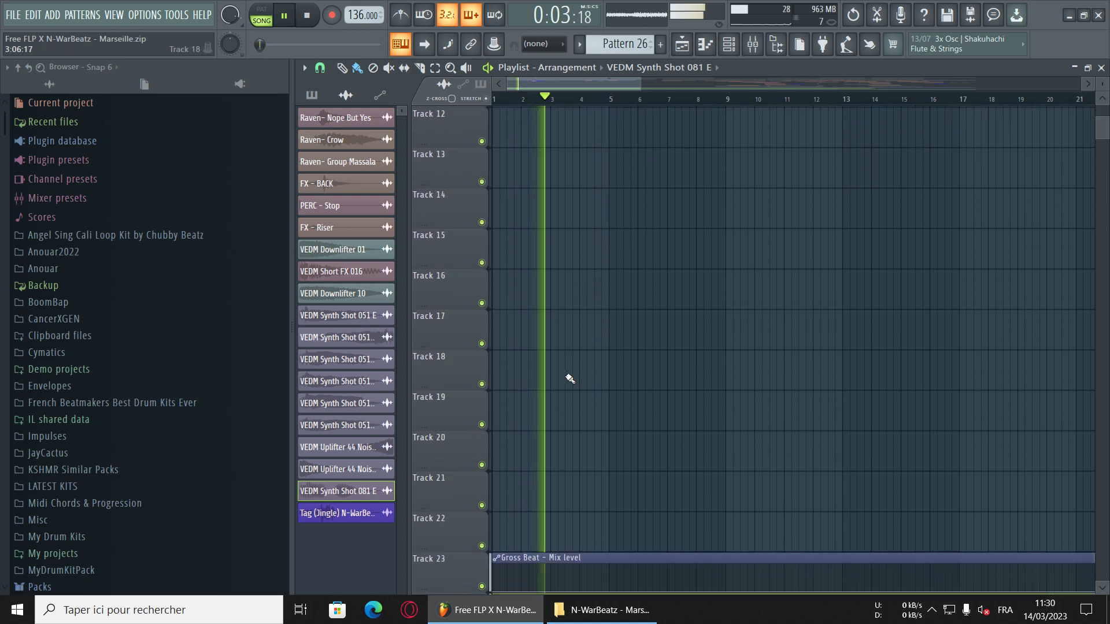
{"action": "scroll", "coordinate": [769, 297], "scroll_direction": "up", "scroll_amount": 8}
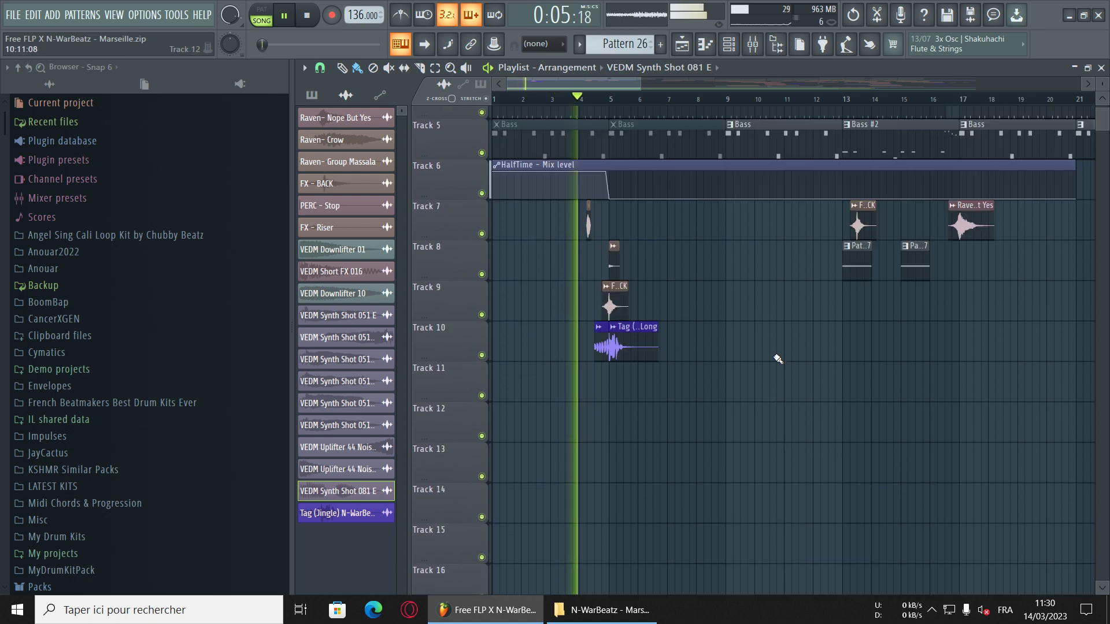
{"action": "scroll", "coordinate": [599, 319], "scroll_direction": "up", "scroll_amount": 5}
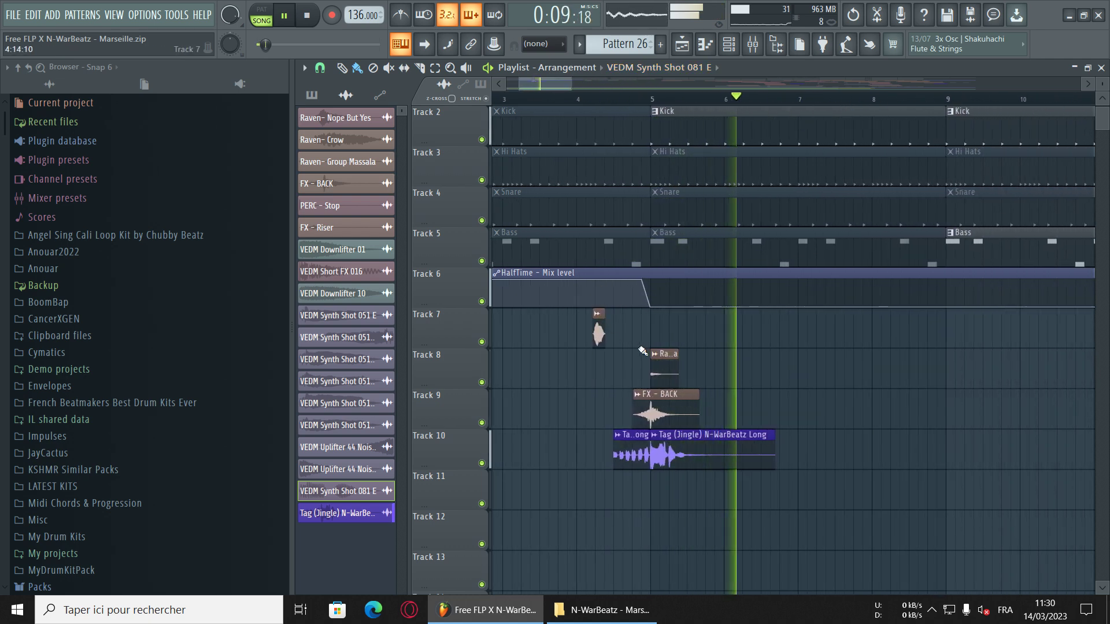
- Follow the arrangement's playback from about bar 6 to bar 27, examining the melody, drum, bass and effect clips
{"action": "scroll", "coordinate": [752, 384], "scroll_direction": "up", "scroll_amount": 2}
{"action": "left_click_drag", "start_coordinate": [562, 86], "coordinate": [603, 92]}
{"action": "scroll", "coordinate": [726, 248], "scroll_direction": "up", "scroll_amount": 1}
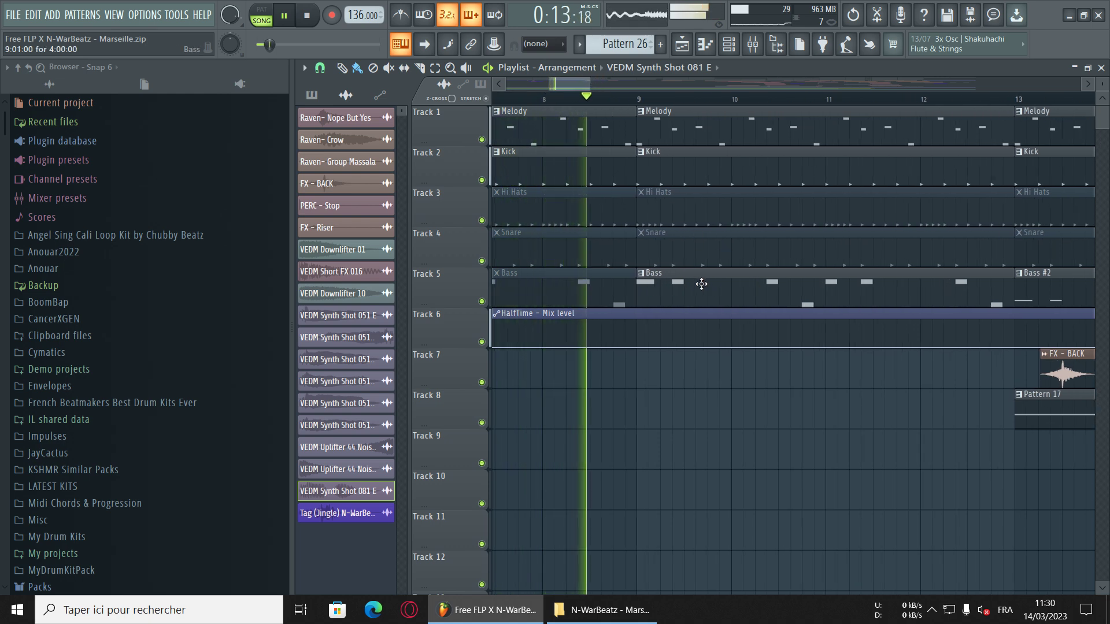
{"action": "mouse_move", "coordinate": [594, 88]}
{"action": "left_mouse_down"}
{"action": "mouse_move", "coordinate": [612, 84]}
{"action": "mouse_move", "coordinate": [599, 82]}
{"action": "left_mouse_up"}
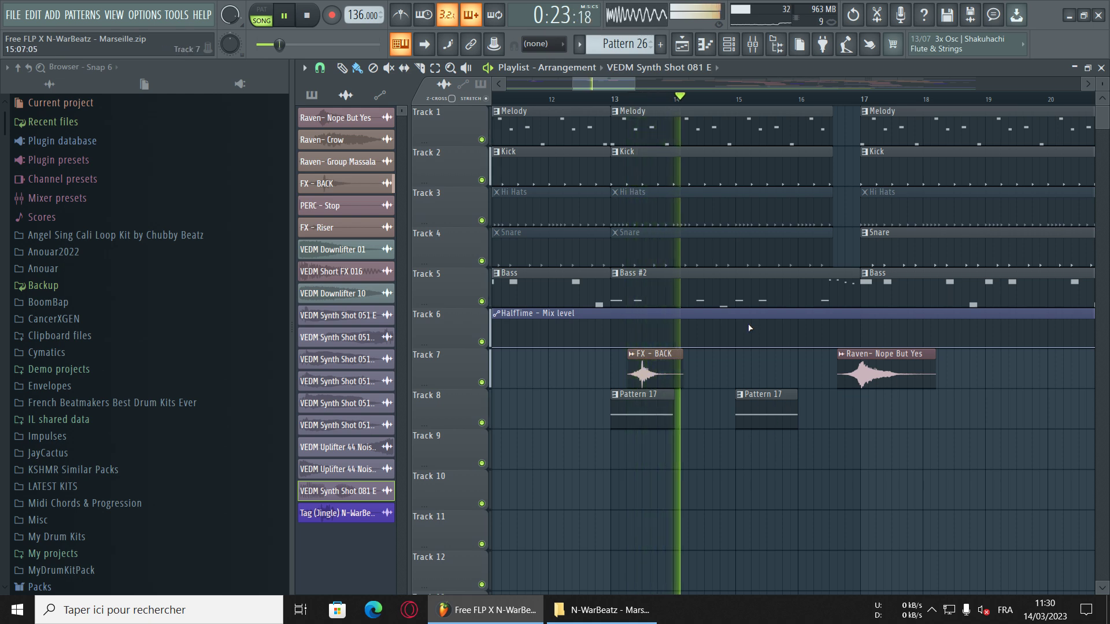
{"action": "left_click_drag", "start_coordinate": [611, 76], "coordinate": [622, 78]}
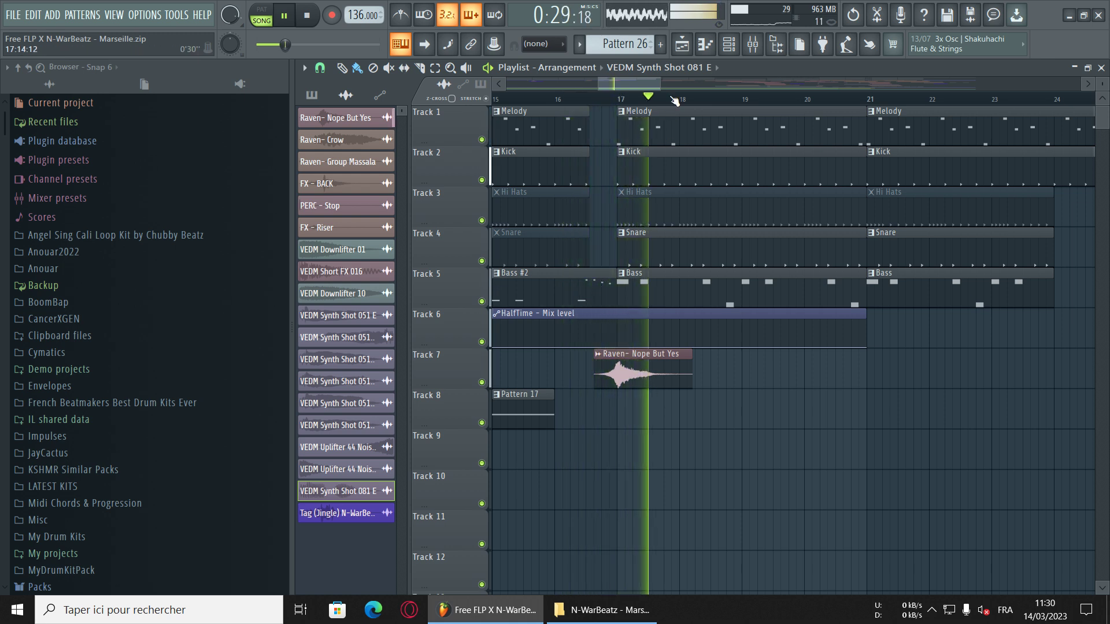
{"action": "left_click_drag", "start_coordinate": [655, 84], "coordinate": [681, 81]}
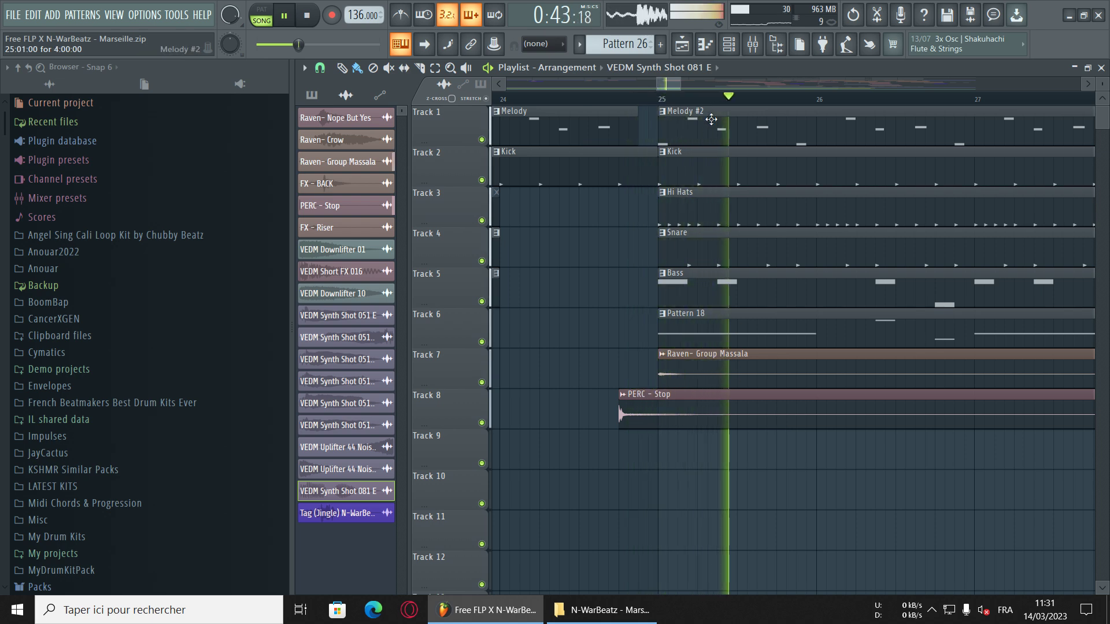
{"action": "left_click_drag", "start_coordinate": [681, 84], "coordinate": [710, 86]}
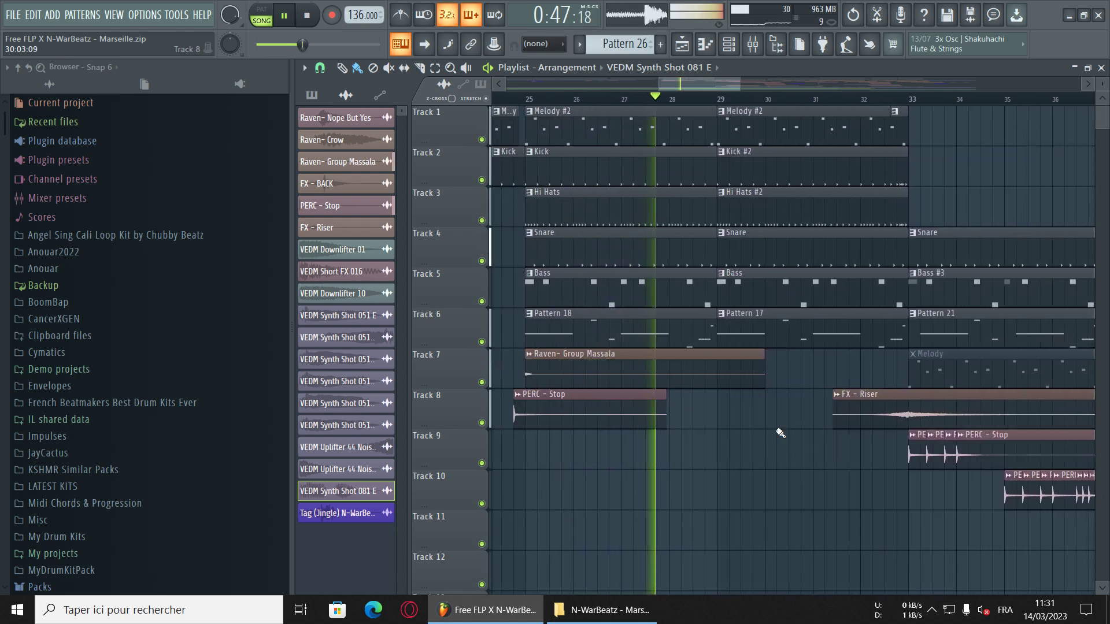
- Examine the FX - Riser, PERC - Stop, Raven- Group Massala and VEDM Downlifter 01 clips around bars 28 to 36 during playback
{"action": "scroll", "coordinate": [773, 405], "scroll_direction": "down", "scroll_amount": 6}
{"action": "scroll", "coordinate": [798, 347], "scroll_direction": "up", "scroll_amount": 4}
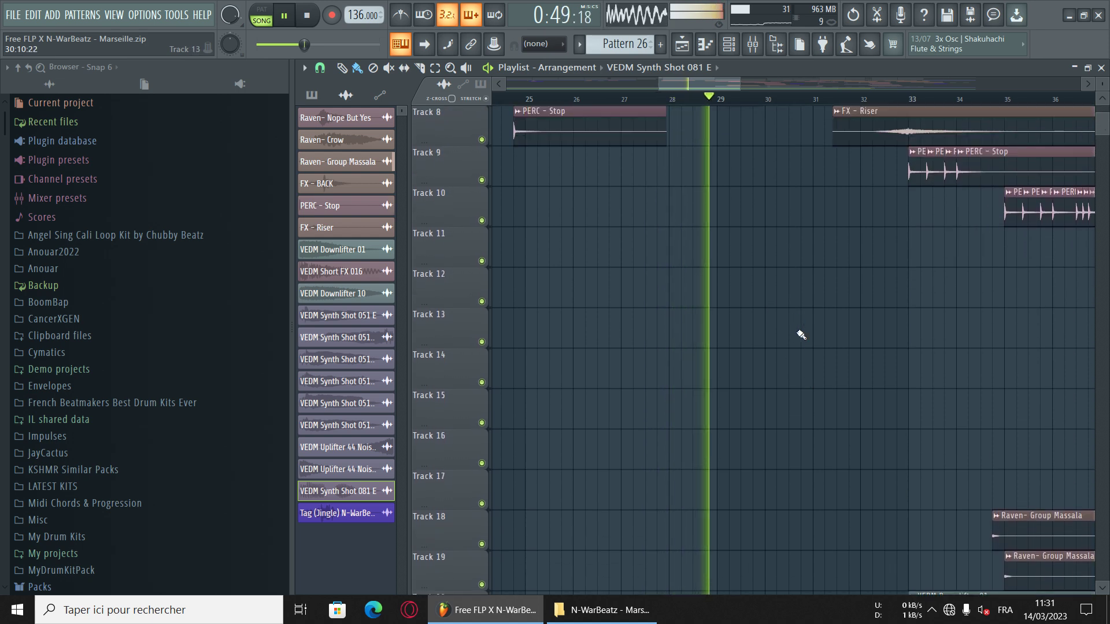
{"action": "left_click_drag", "start_coordinate": [715, 83], "coordinate": [736, 78]}
{"action": "scroll", "coordinate": [713, 350], "scroll_direction": "up", "scroll_amount": 5}
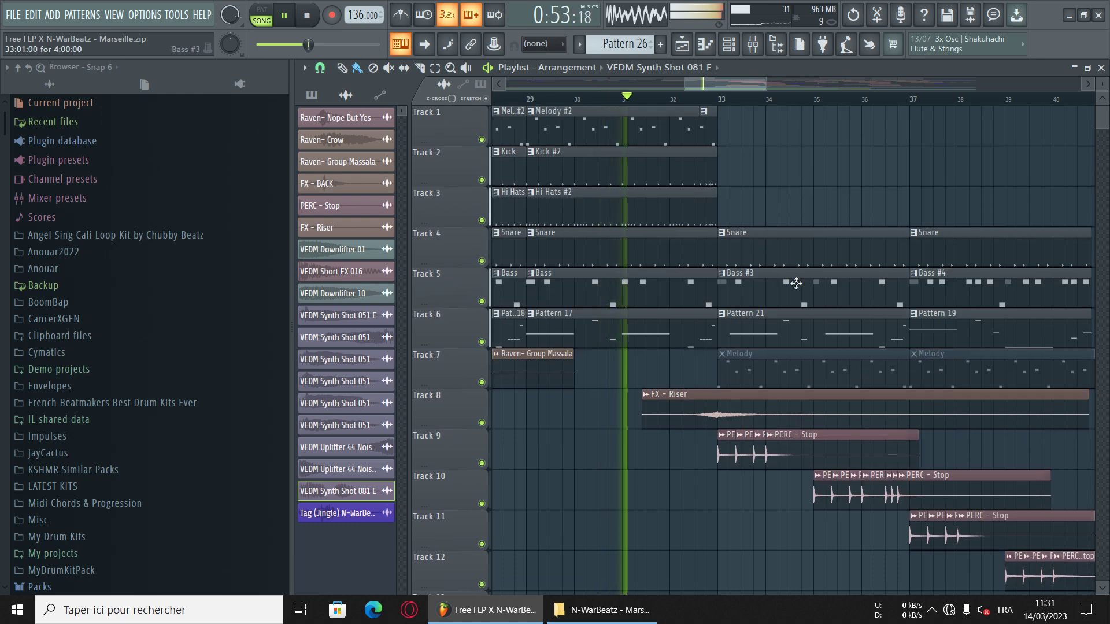
{"action": "scroll", "coordinate": [657, 404], "scroll_direction": "down", "scroll_amount": 7}
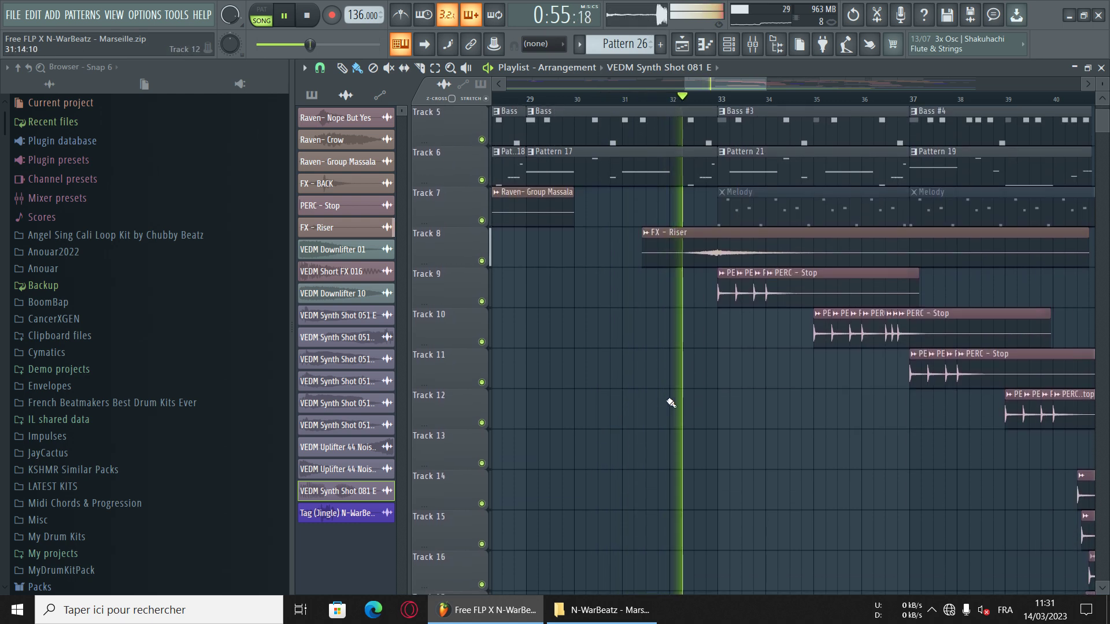
{"action": "scroll", "coordinate": [868, 379], "scroll_direction": "down", "scroll_amount": 1}
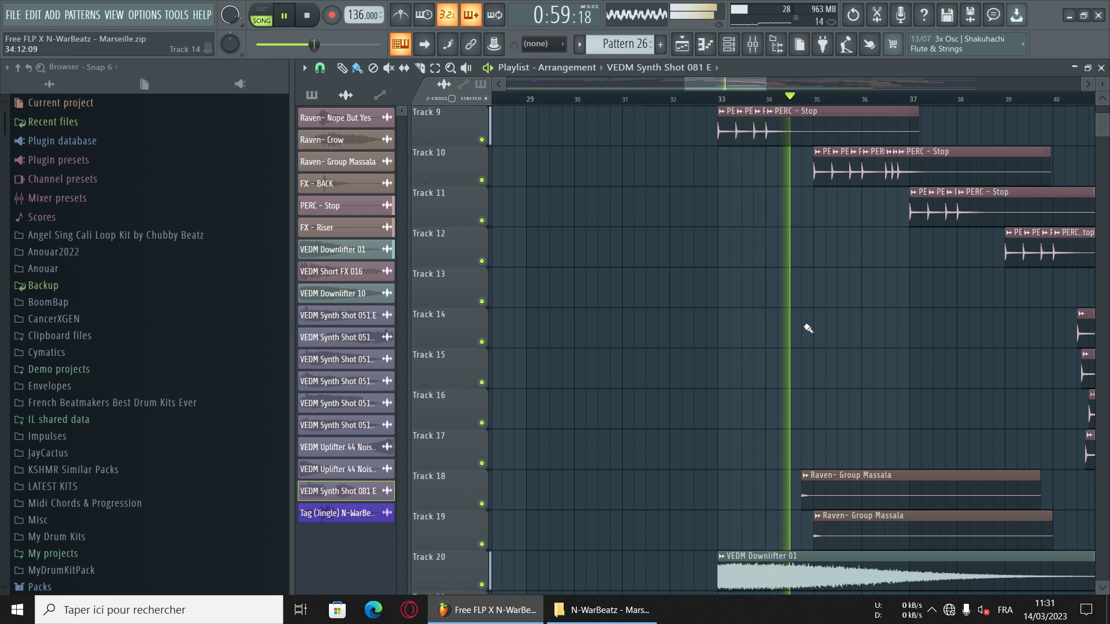
{"action": "scroll", "coordinate": [773, 421], "scroll_direction": "up", "scroll_amount": 4}
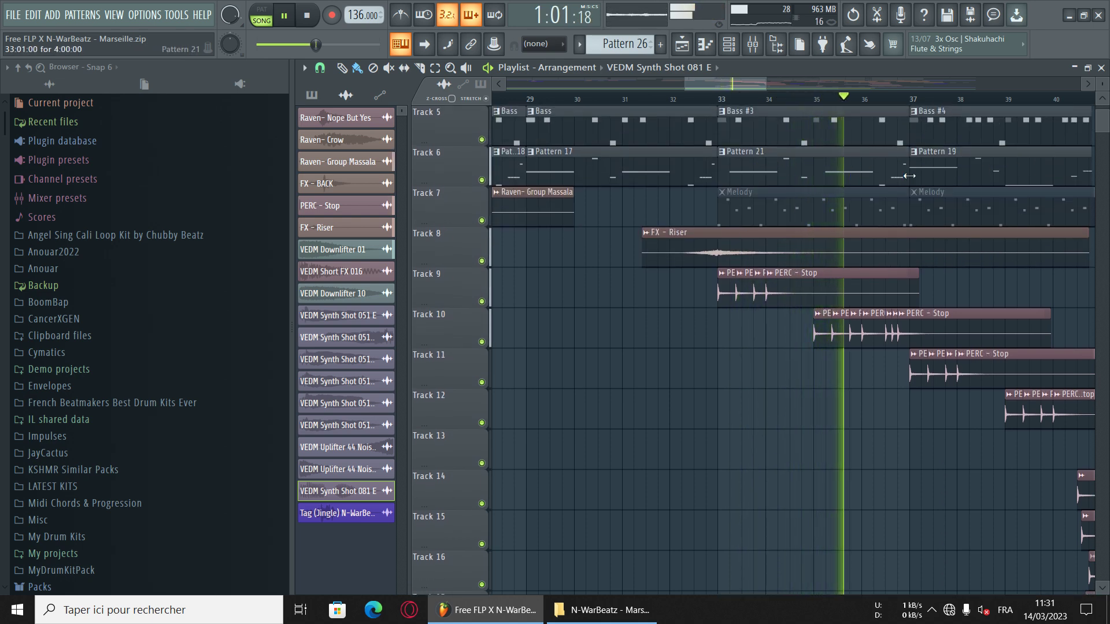
- Examine the PERC - Stop clips and the panning and volume automation tracks around bars 40 to 44 during playback
{"action": "left_click_drag", "start_coordinate": [735, 82], "coordinate": [765, 83]}
{"action": "scroll", "coordinate": [666, 453], "scroll_direction": "down", "scroll_amount": 2}
{"action": "scroll", "coordinate": [857, 374], "scroll_direction": "down", "scroll_amount": 1}
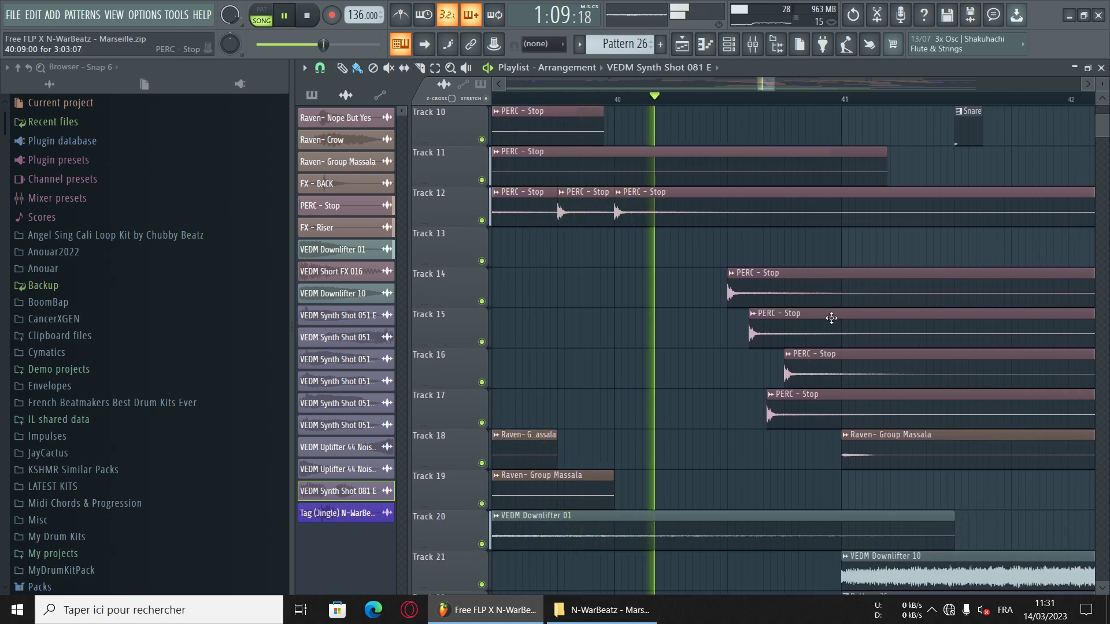
{"action": "scroll", "coordinate": [798, 358], "scroll_direction": "down", "scroll_amount": 11}
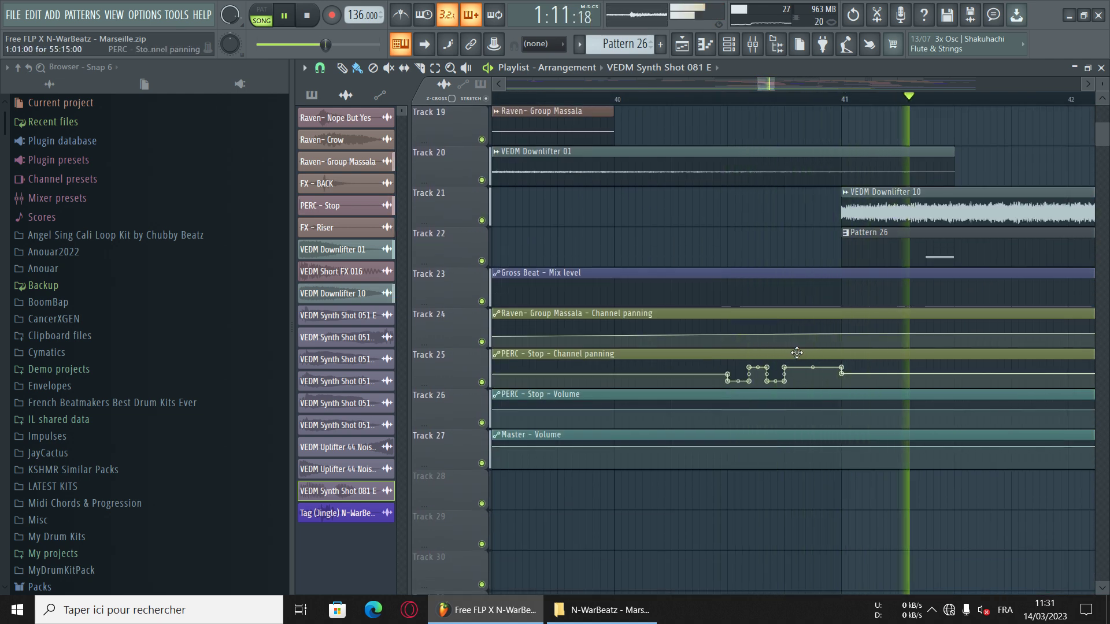
{"action": "scroll", "coordinate": [798, 240], "scroll_direction": "up", "scroll_amount": 5}
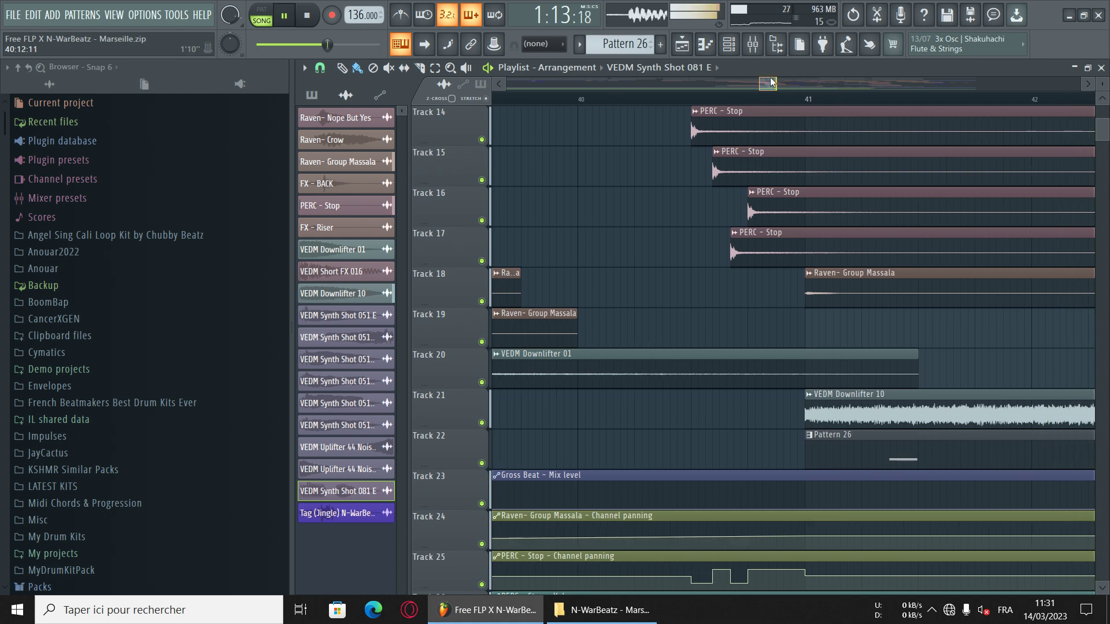
{"action": "scroll", "coordinate": [854, 183], "scroll_direction": "down", "scroll_amount": 2}
{"action": "scroll", "coordinate": [924, 291], "scroll_direction": "up", "scroll_amount": 5}
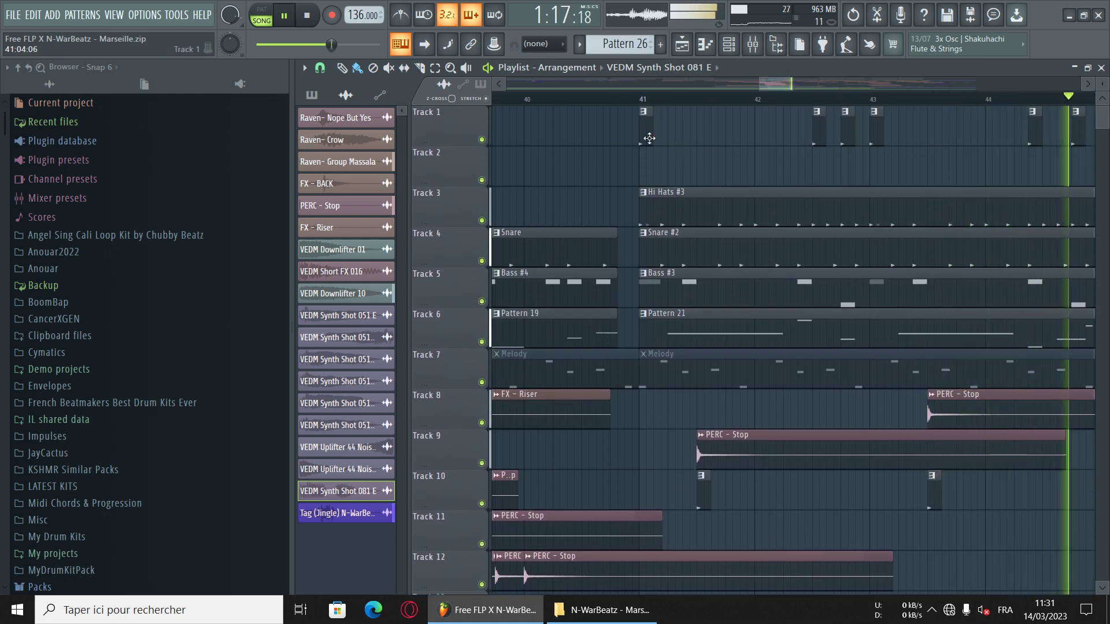
- Follow playback into the section starting at bar 49, examining the effect clips on Tracks 12 to 22
{"action": "left_click_drag", "start_coordinate": [793, 83], "coordinate": [831, 77]}
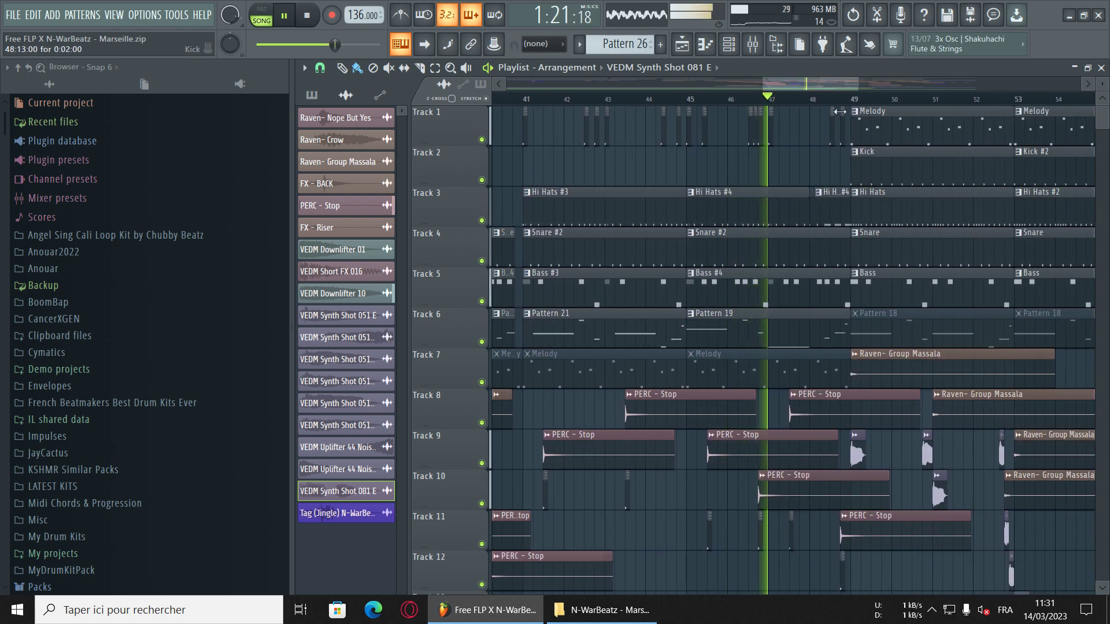
{"action": "left_click_drag", "start_coordinate": [824, 82], "coordinate": [787, 82]}
{"action": "left_click_drag", "start_coordinate": [780, 85], "coordinate": [820, 89]}
{"action": "scroll", "coordinate": [810, 359], "scroll_direction": "down", "scroll_amount": 6}
{"action": "scroll", "coordinate": [823, 389], "scroll_direction": "down", "scroll_amount": 3}
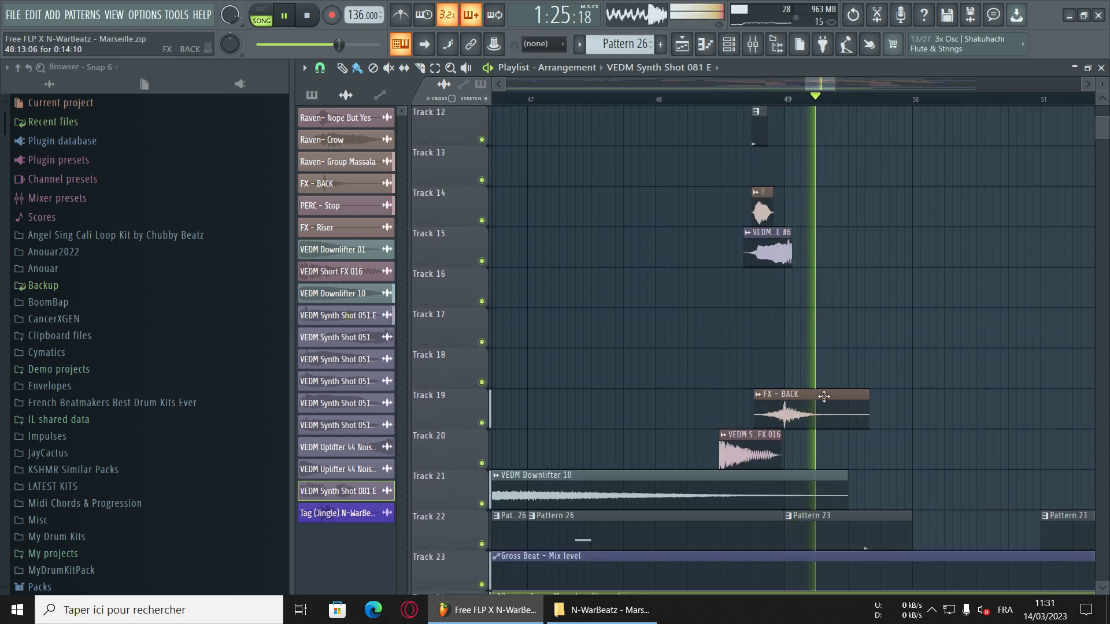
- Follow playback from bar 49 to bar 57, examining the VEDM Synth Shot, Raven- Group Massala and PERC - Stop clips
{"action": "scroll", "coordinate": [838, 353], "scroll_direction": "up", "scroll_amount": 6}
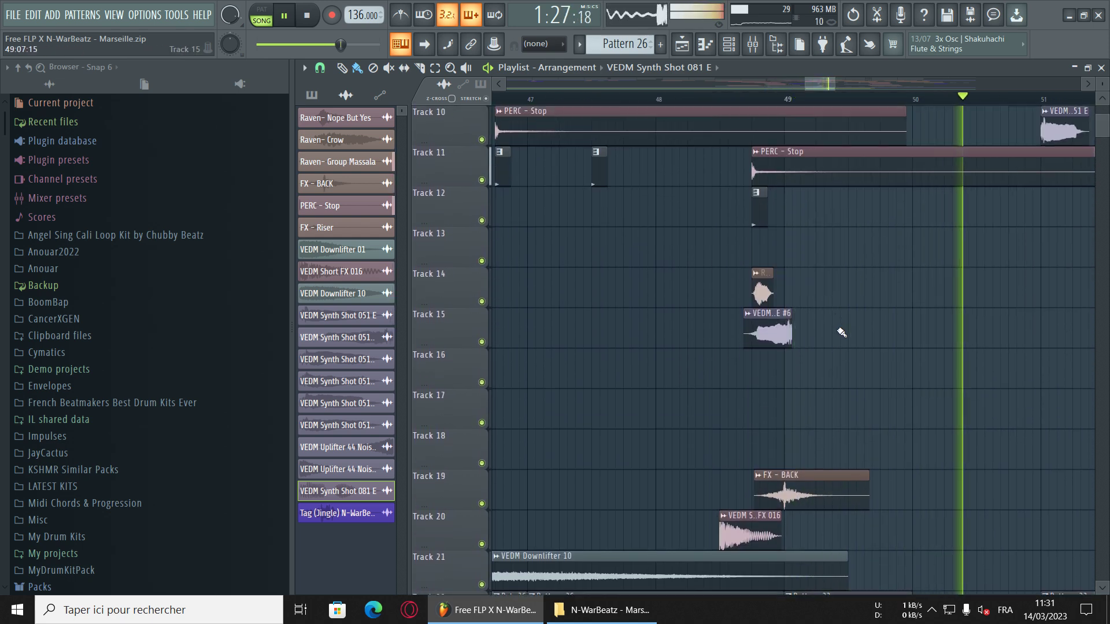
{"action": "left_click_drag", "start_coordinate": [835, 84], "coordinate": [849, 85]}
{"action": "left_click_drag", "start_coordinate": [839, 87], "coordinate": [850, 89]}
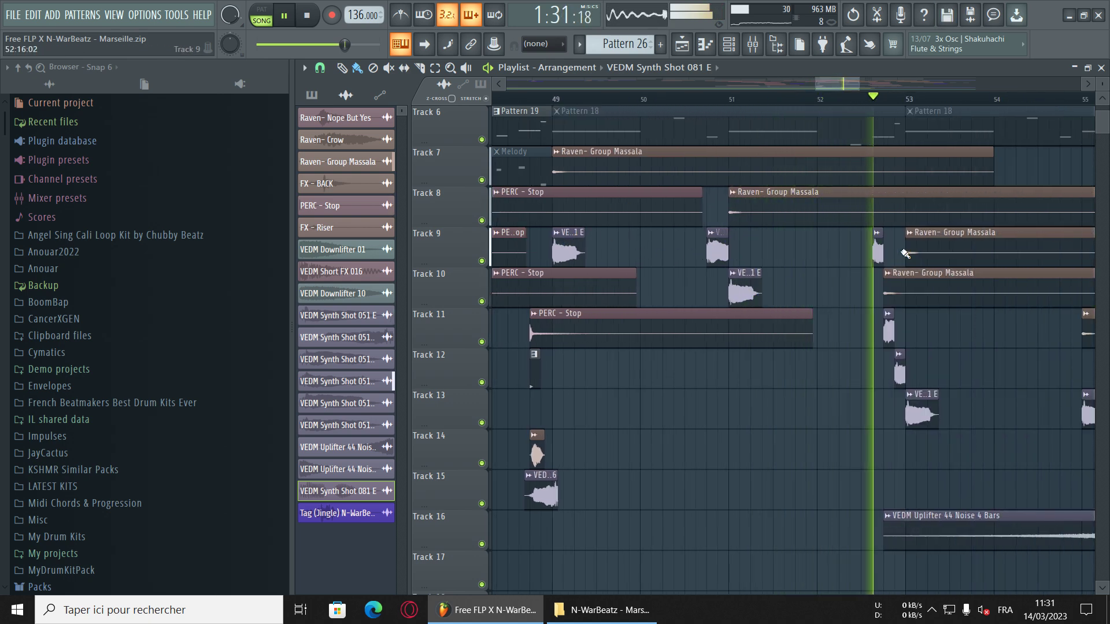
{"action": "left_click_drag", "start_coordinate": [845, 85], "coordinate": [874, 81]}
{"action": "left_click_drag", "start_coordinate": [866, 83], "coordinate": [877, 86]}
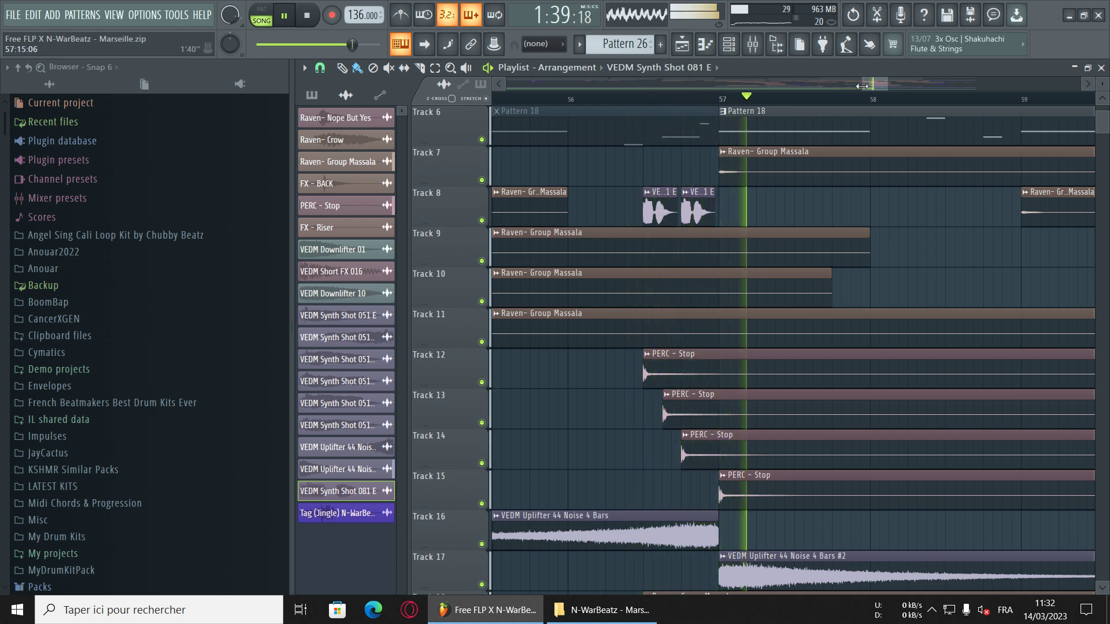
- Follow playback from bar 57 to bar 63, examining the VEDM Uplifter, Pattern 24, Pattern 25 and Gross Beat automation clips
{"action": "left_click_drag", "start_coordinate": [884, 84], "coordinate": [904, 84]}
{"action": "scroll", "coordinate": [927, 324], "scroll_direction": "down", "scroll_amount": 9}
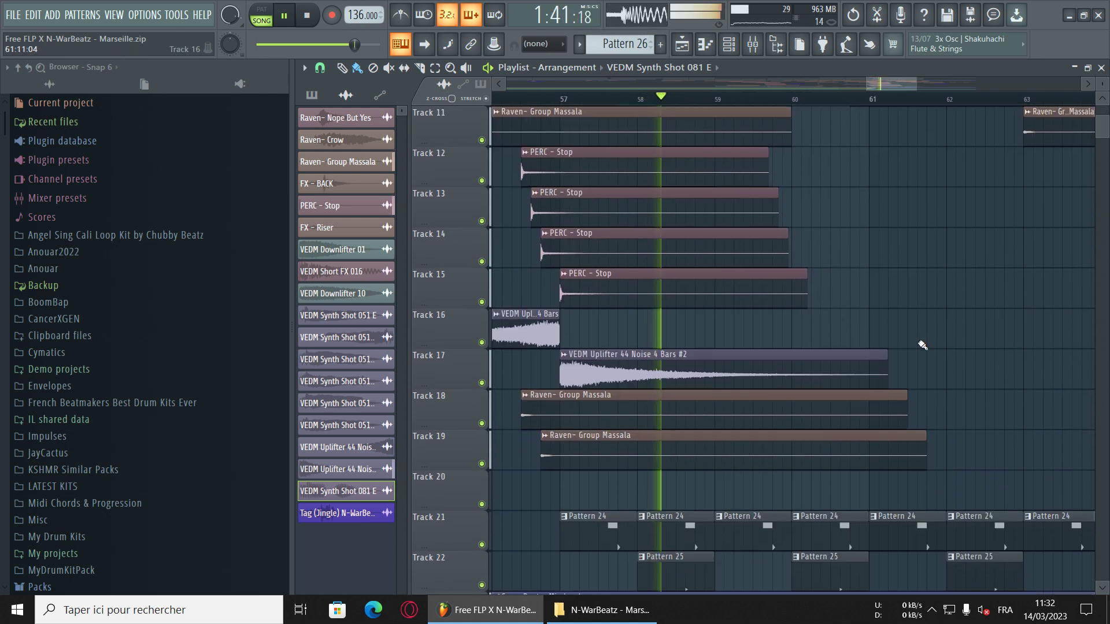
{"action": "scroll", "coordinate": [927, 324], "scroll_direction": "down", "scroll_amount": 1}
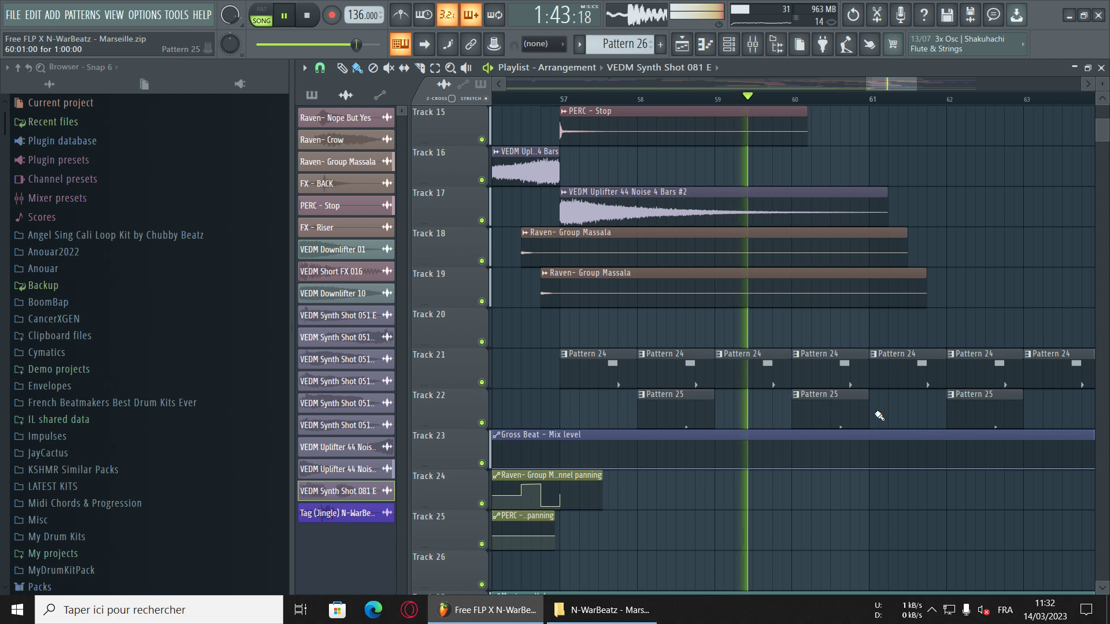
{"action": "left_click_drag", "start_coordinate": [899, 83], "coordinate": [910, 82]}
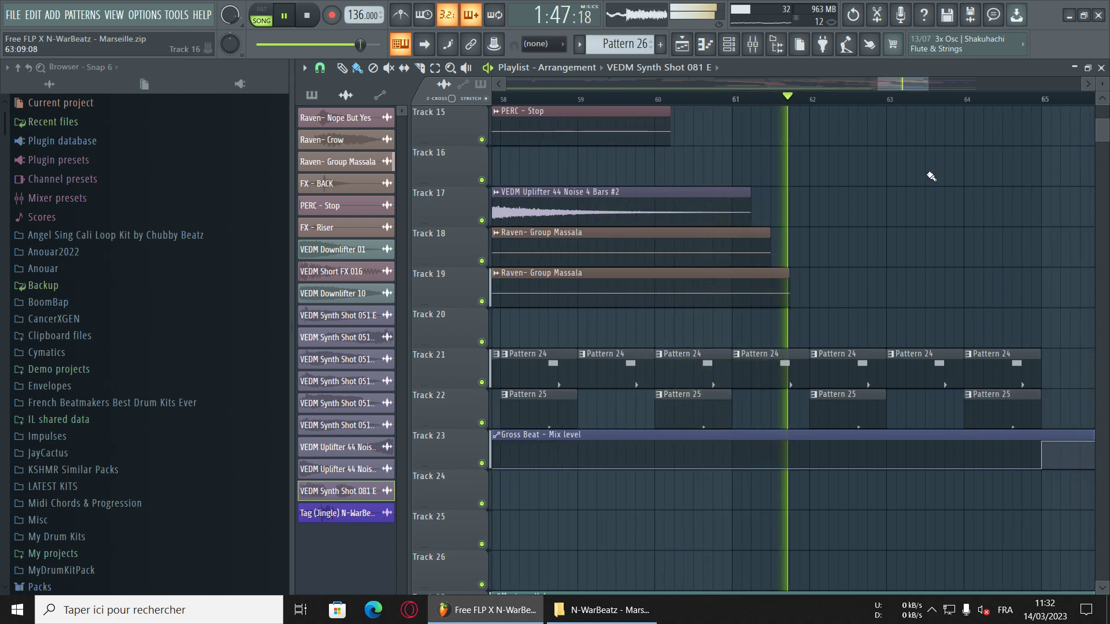
{"action": "scroll", "coordinate": [926, 87], "scroll_direction": "right", "scroll_amount": 5}
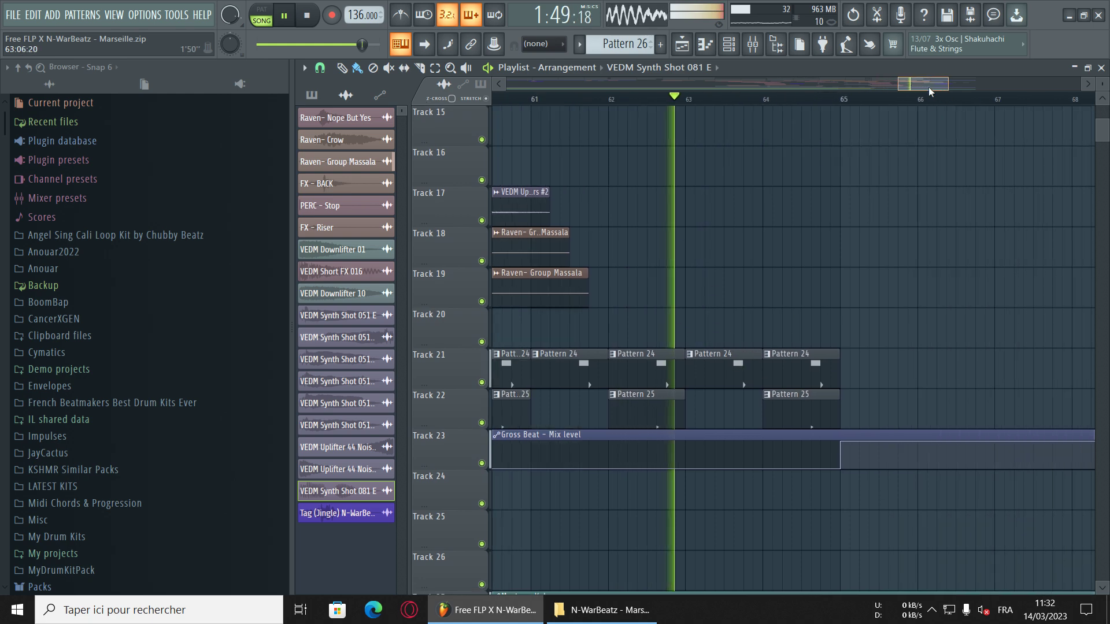
- Examine the outro from bar 65 during playback, including the HalfTime automation, Pattern 17 and closing tag clips
{"action": "scroll", "coordinate": [925, 290], "scroll_direction": "up", "scroll_amount": 4}
{"action": "scroll", "coordinate": [925, 291], "scroll_direction": "up", "scroll_amount": 5}
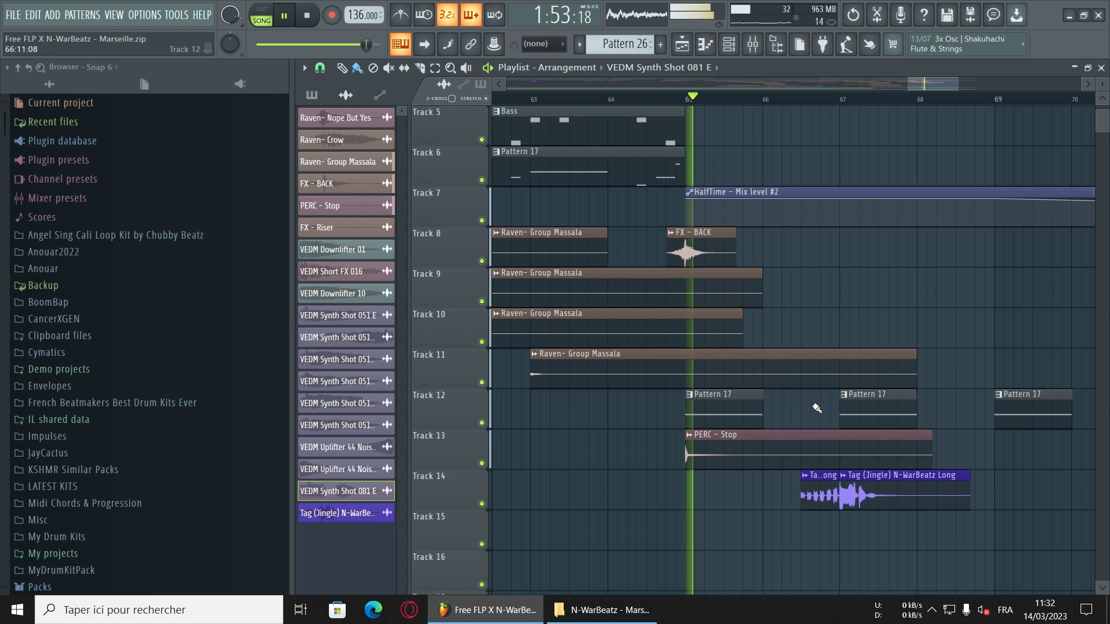
{"action": "scroll", "coordinate": [952, 86], "scroll_direction": "right", "scroll_amount": 3}
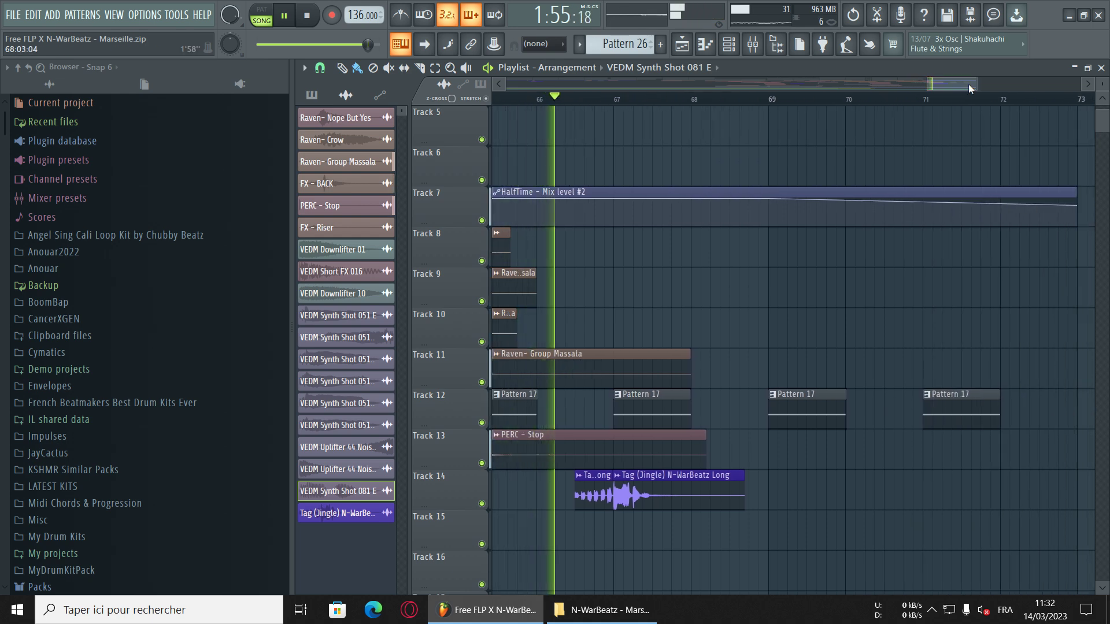
- Fit the whole arrangement in the playlist and review all its tracks, including the automation clips on Tracks 23 to 27
{"action": "left_click_drag", "start_coordinate": [975, 83], "coordinate": [506, 84]}
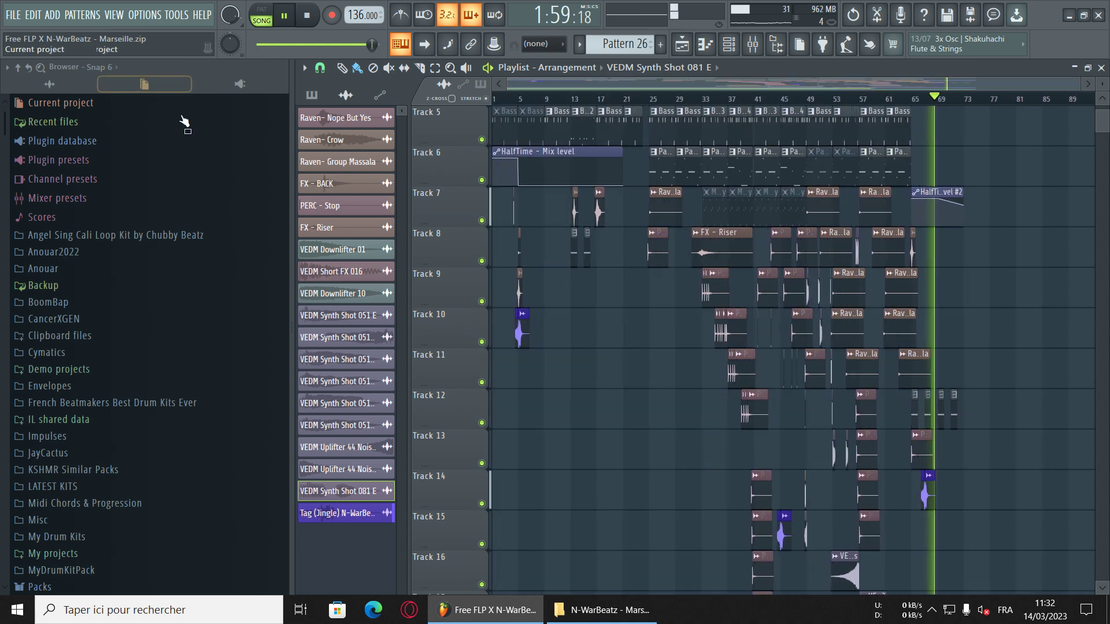
{"action": "scroll", "coordinate": [1042, 350], "scroll_direction": "down", "scroll_amount": 5}
{"action": "scroll", "coordinate": [1042, 351], "scroll_direction": "down", "scroll_amount": 4}
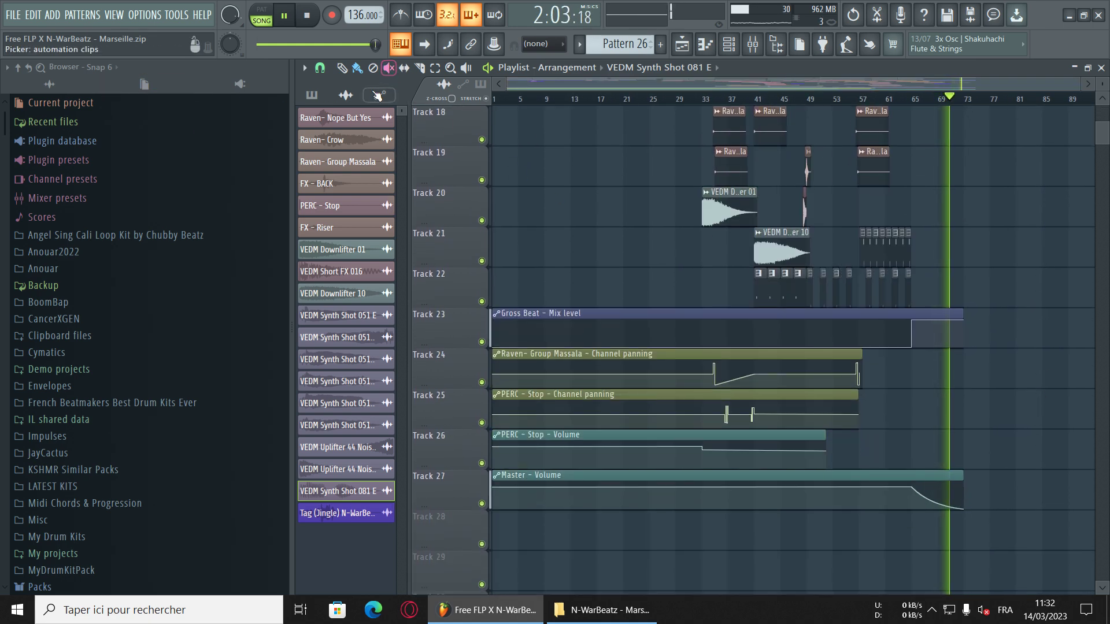
{"action": "scroll", "coordinate": [1063, 268], "scroll_direction": "up", "scroll_amount": 10}
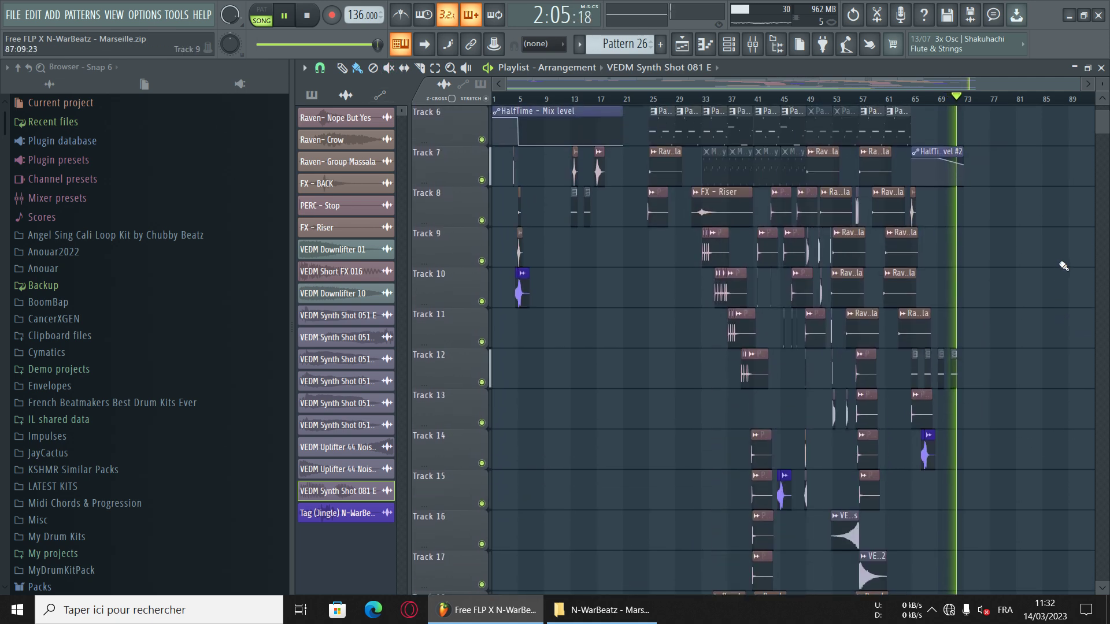
{"action": "scroll", "coordinate": [1063, 266], "scroll_direction": "up", "scroll_amount": 2}
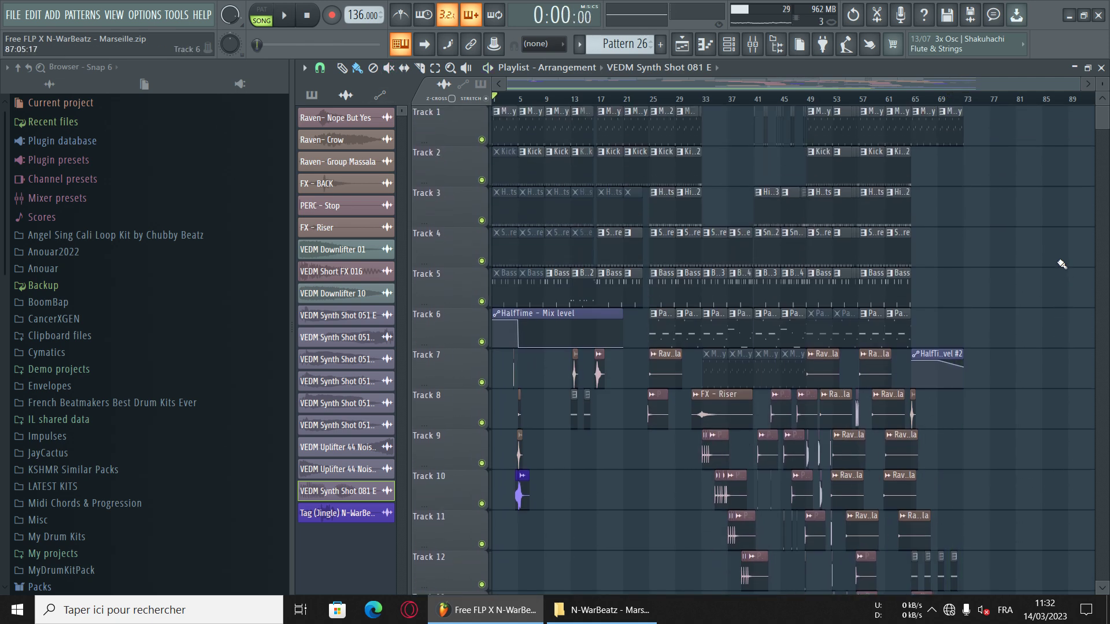